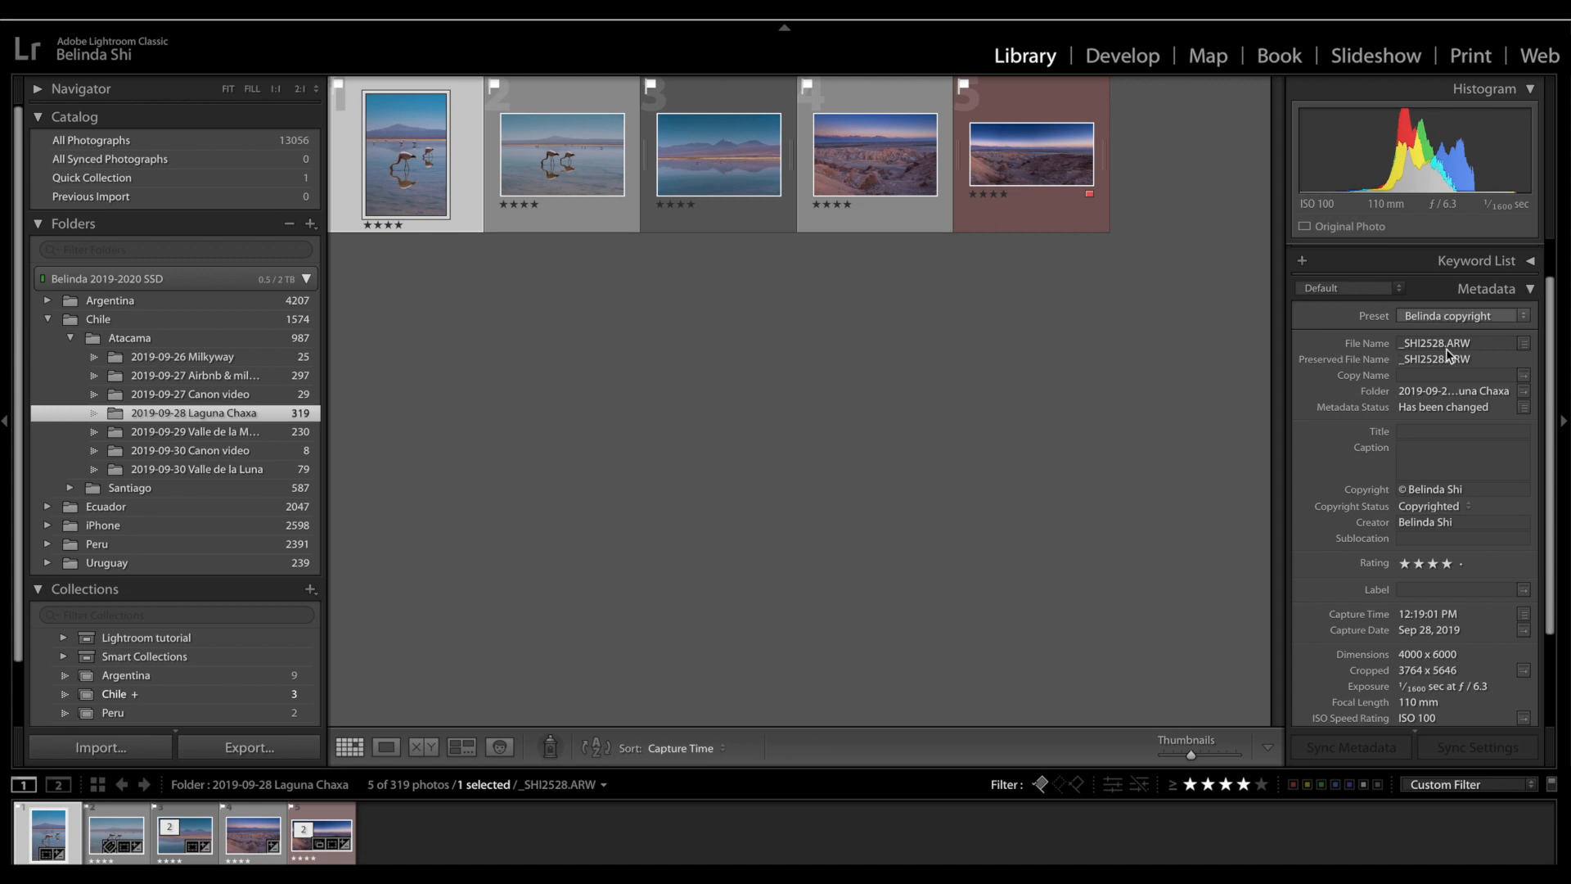
Start renaming the first photo with a new filename template that begins with Custom Text followed by a space.
{"action": "left_click", "coordinate": [1524, 343]}
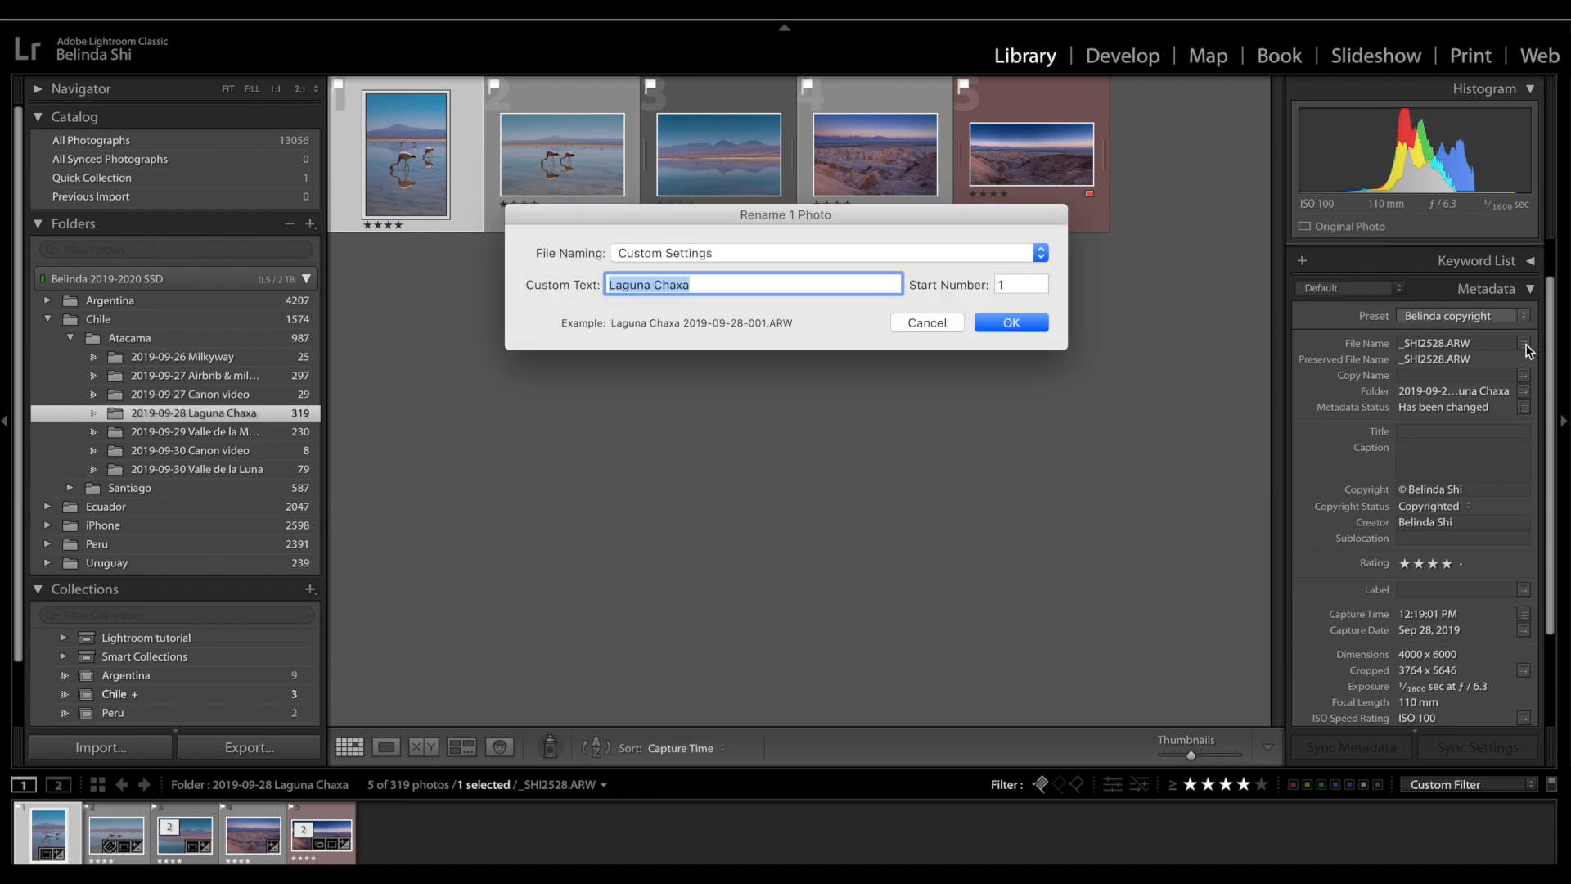
{"action": "left_click", "coordinate": [1030, 253]}
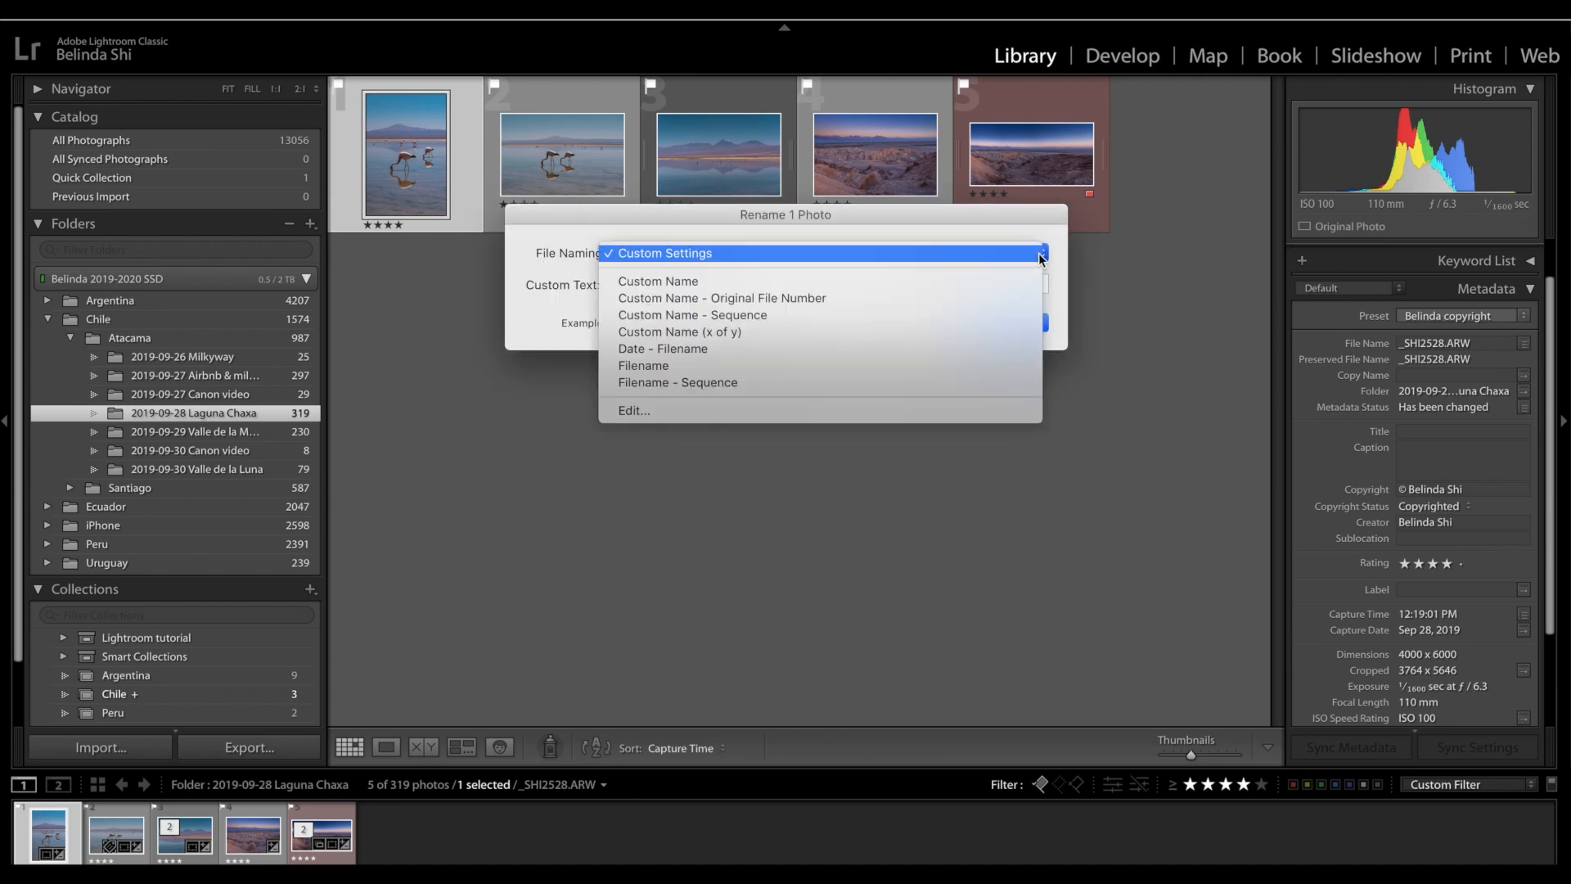
{"action": "left_click", "coordinate": [911, 411]}
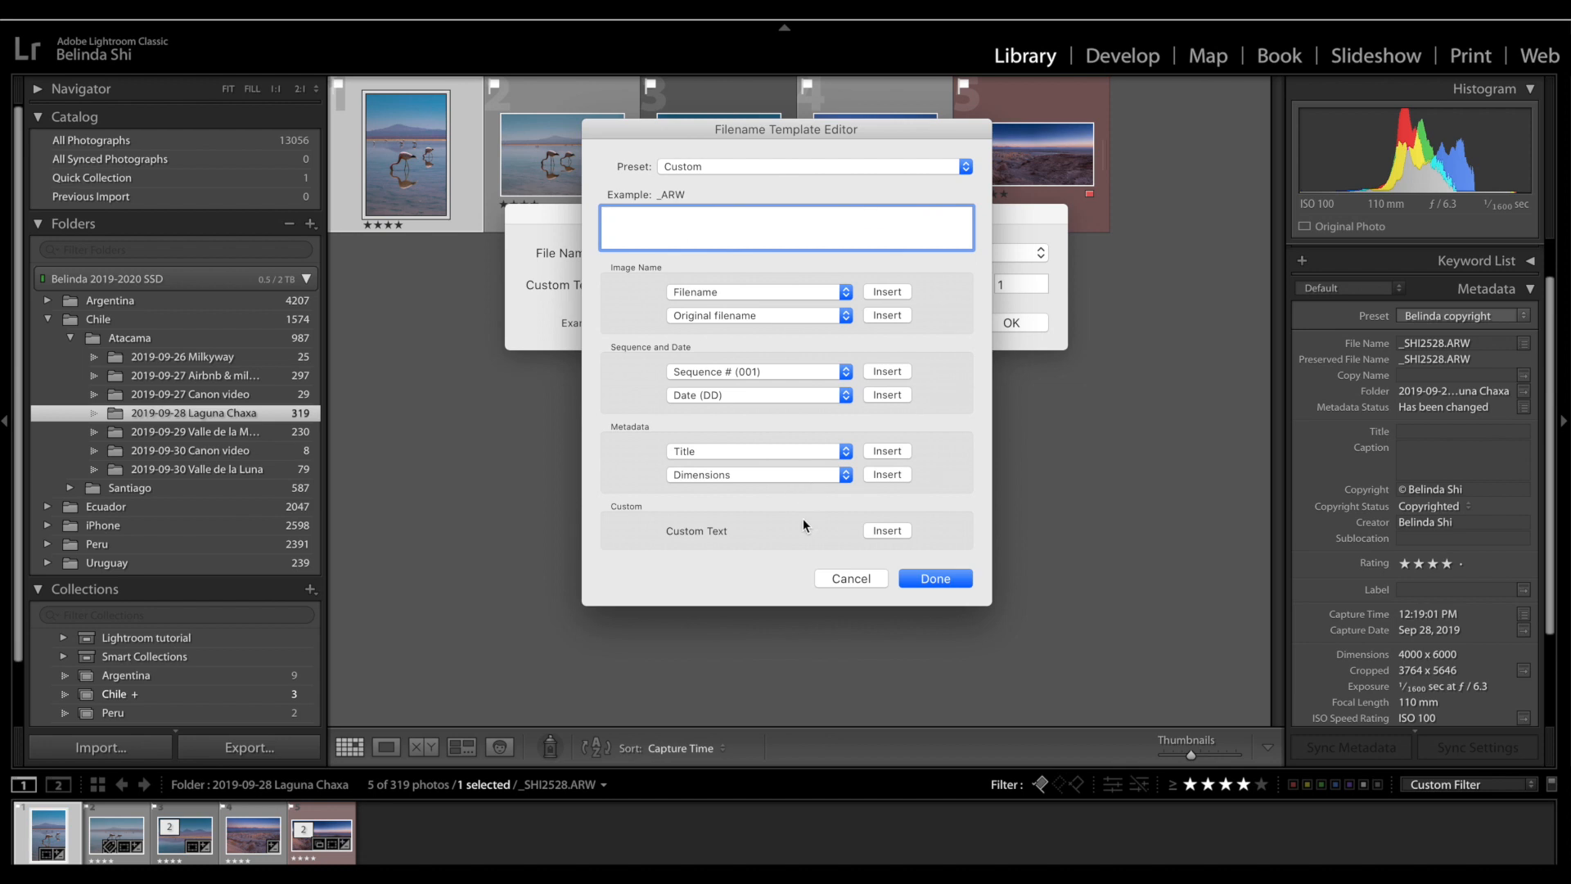
{"action": "left_click", "coordinate": [885, 530]}
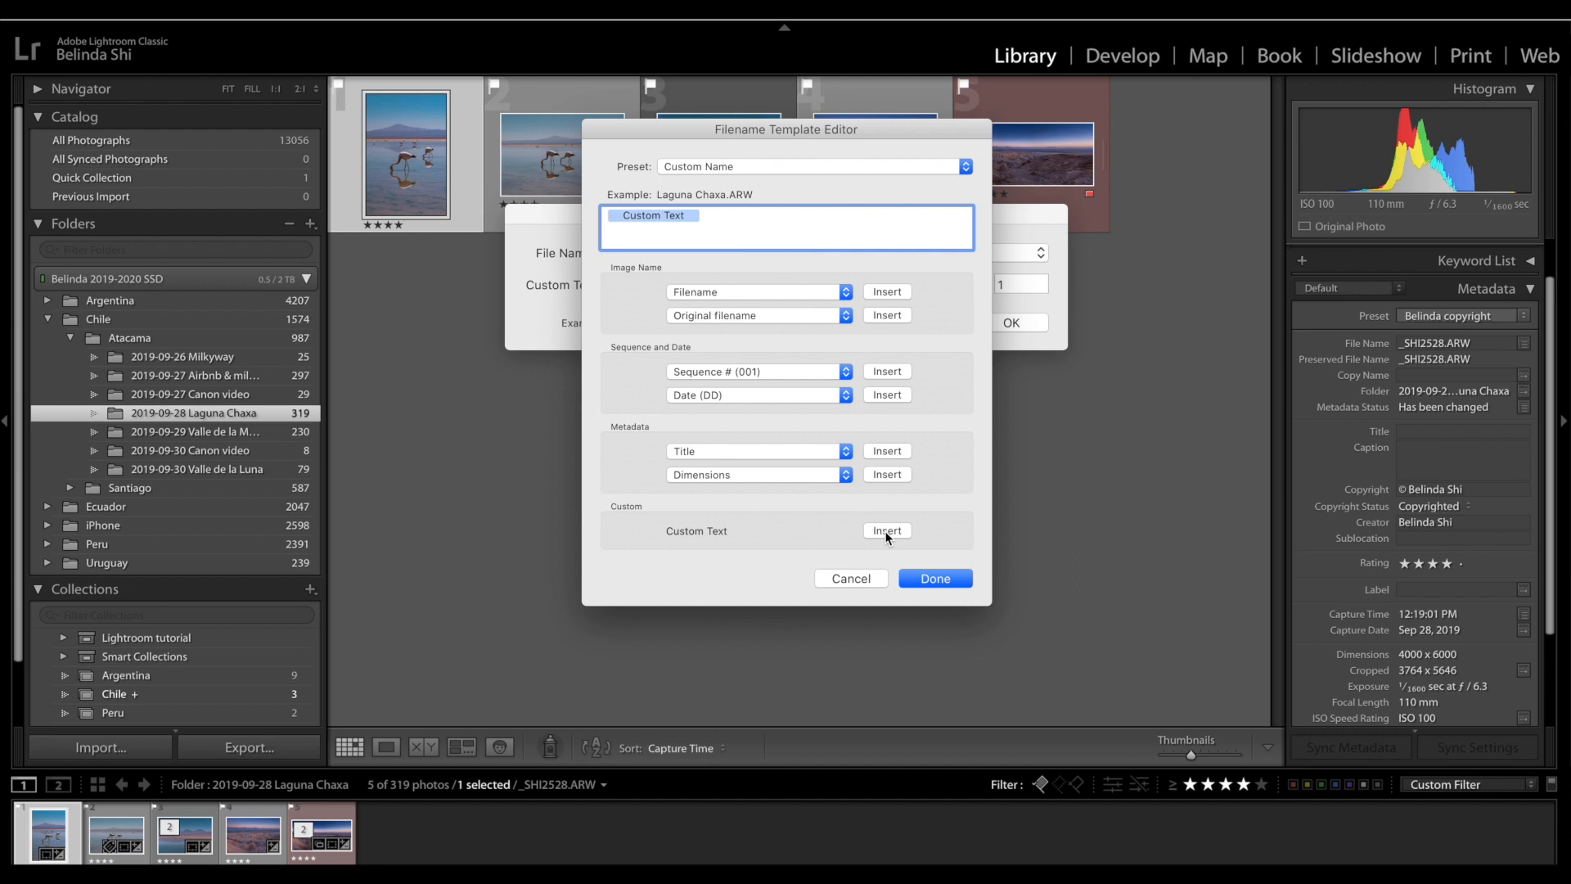
{"action": "type", "text": "_"}
Add the date tokens YYYY, MM and DD to the filename template, separated by hyphens.
{"action": "left_click", "coordinate": [843, 396]}
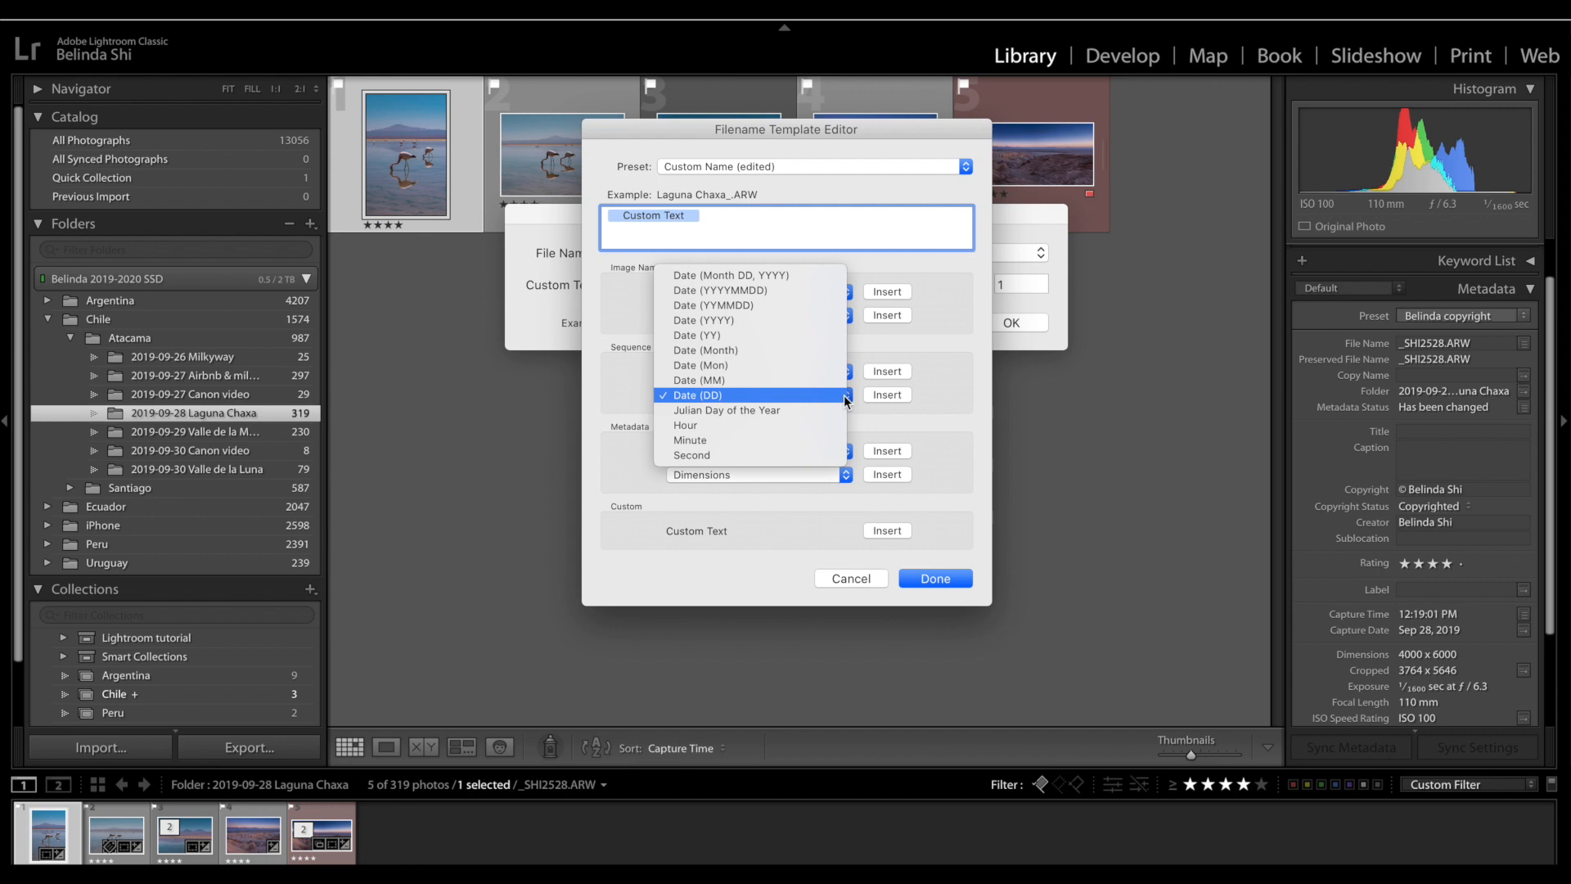
{"action": "left_click", "coordinate": [774, 371]}
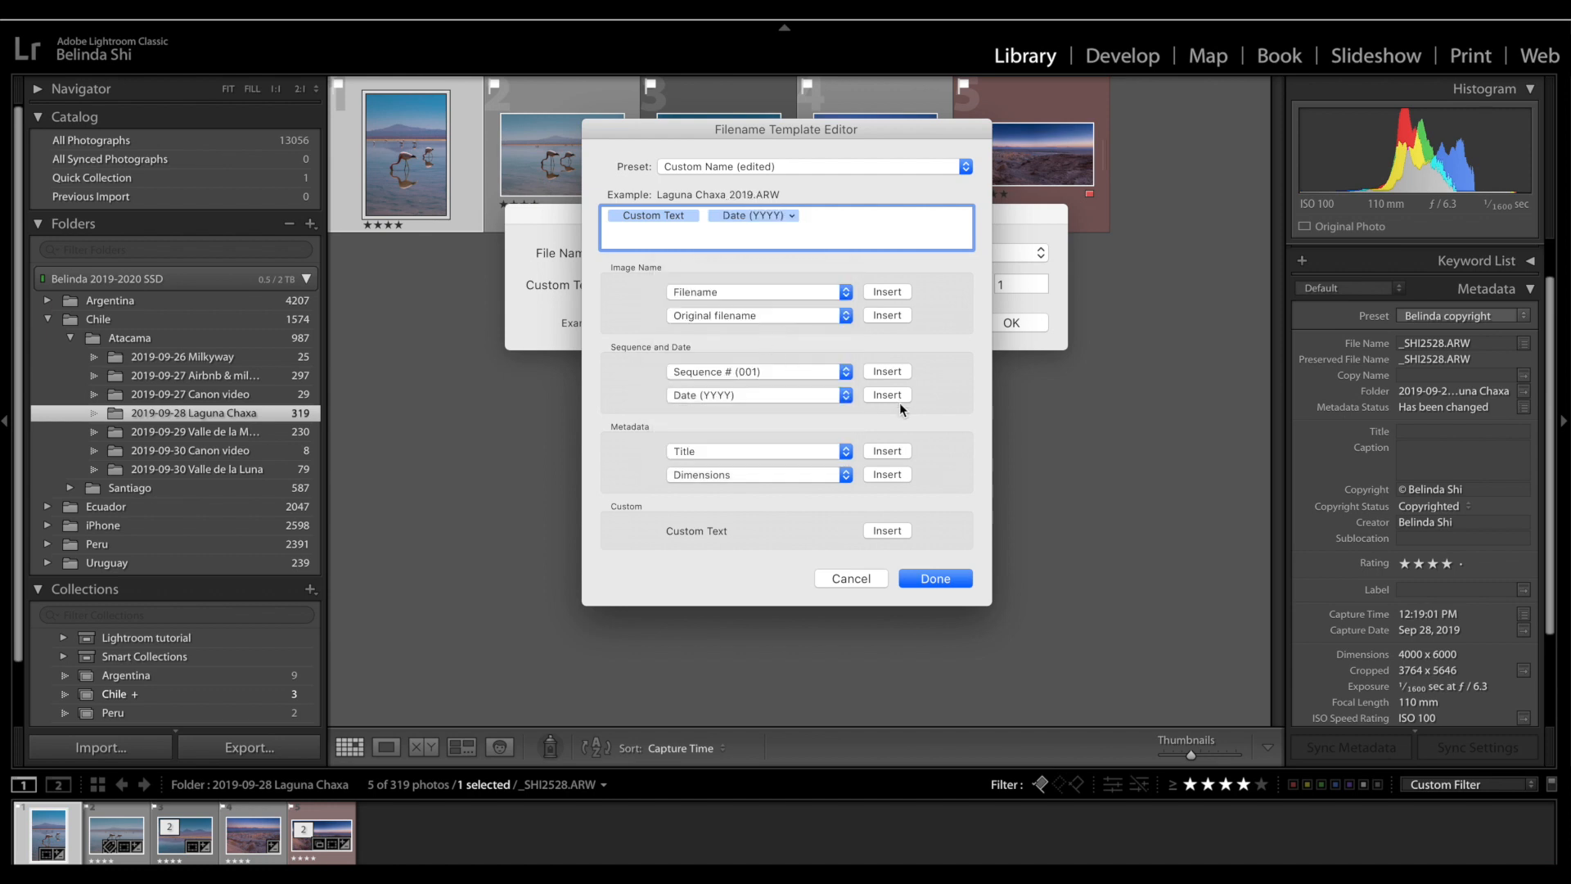
{"action": "type", "text": "-"}
{"action": "left_click", "coordinate": [844, 396]}
{"action": "left_click", "coordinate": [803, 455]}
{"action": "type", "text": "-"}
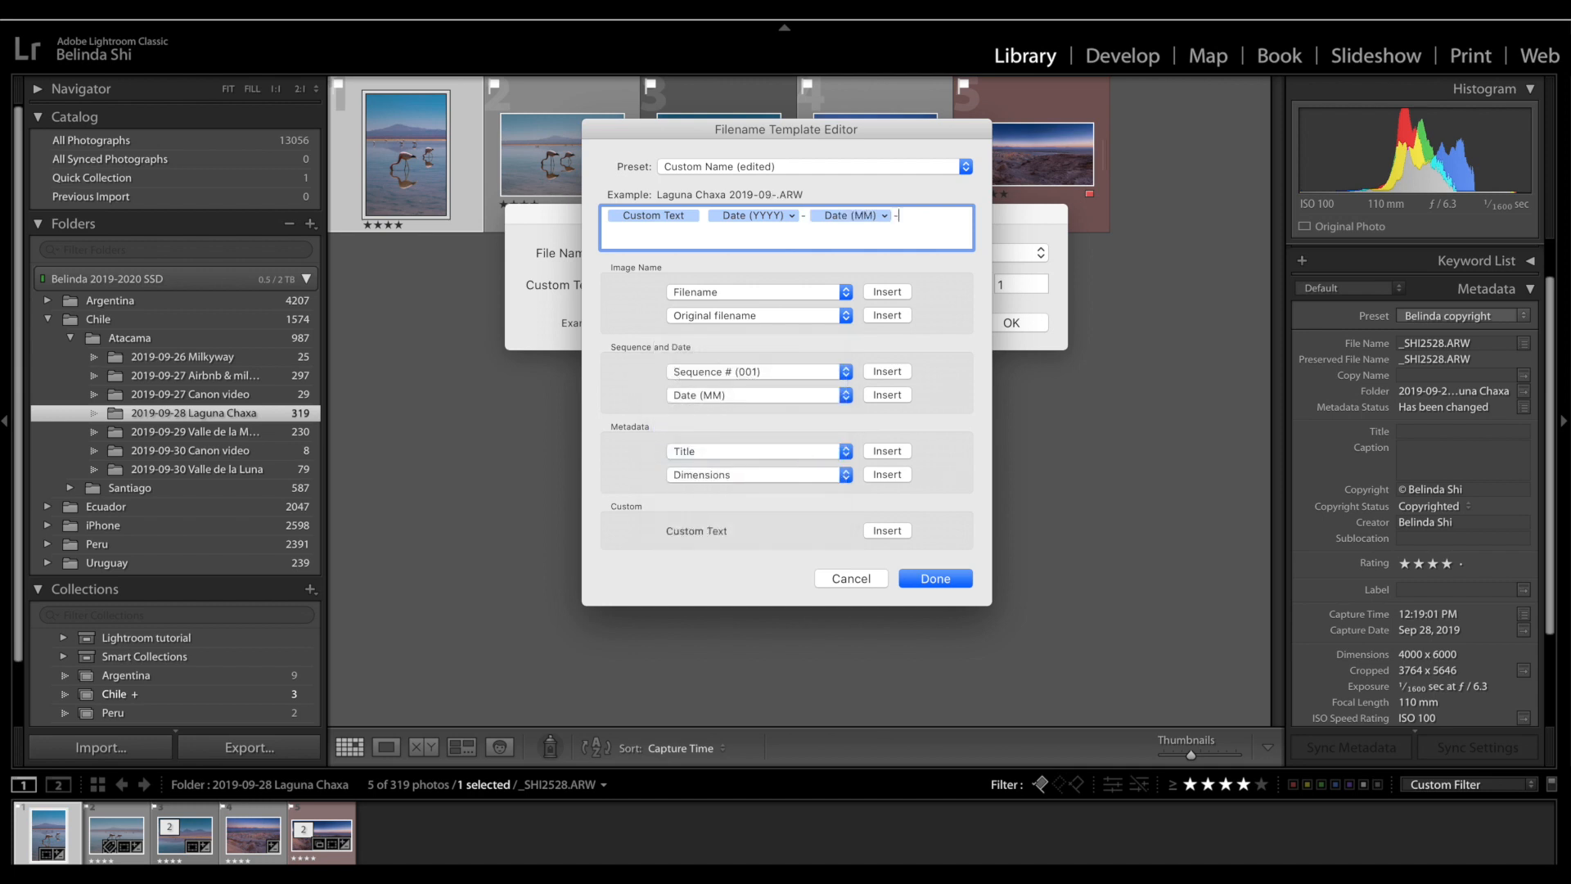
{"action": "left_click", "coordinate": [843, 395]}
{"action": "left_click", "coordinate": [809, 409]}
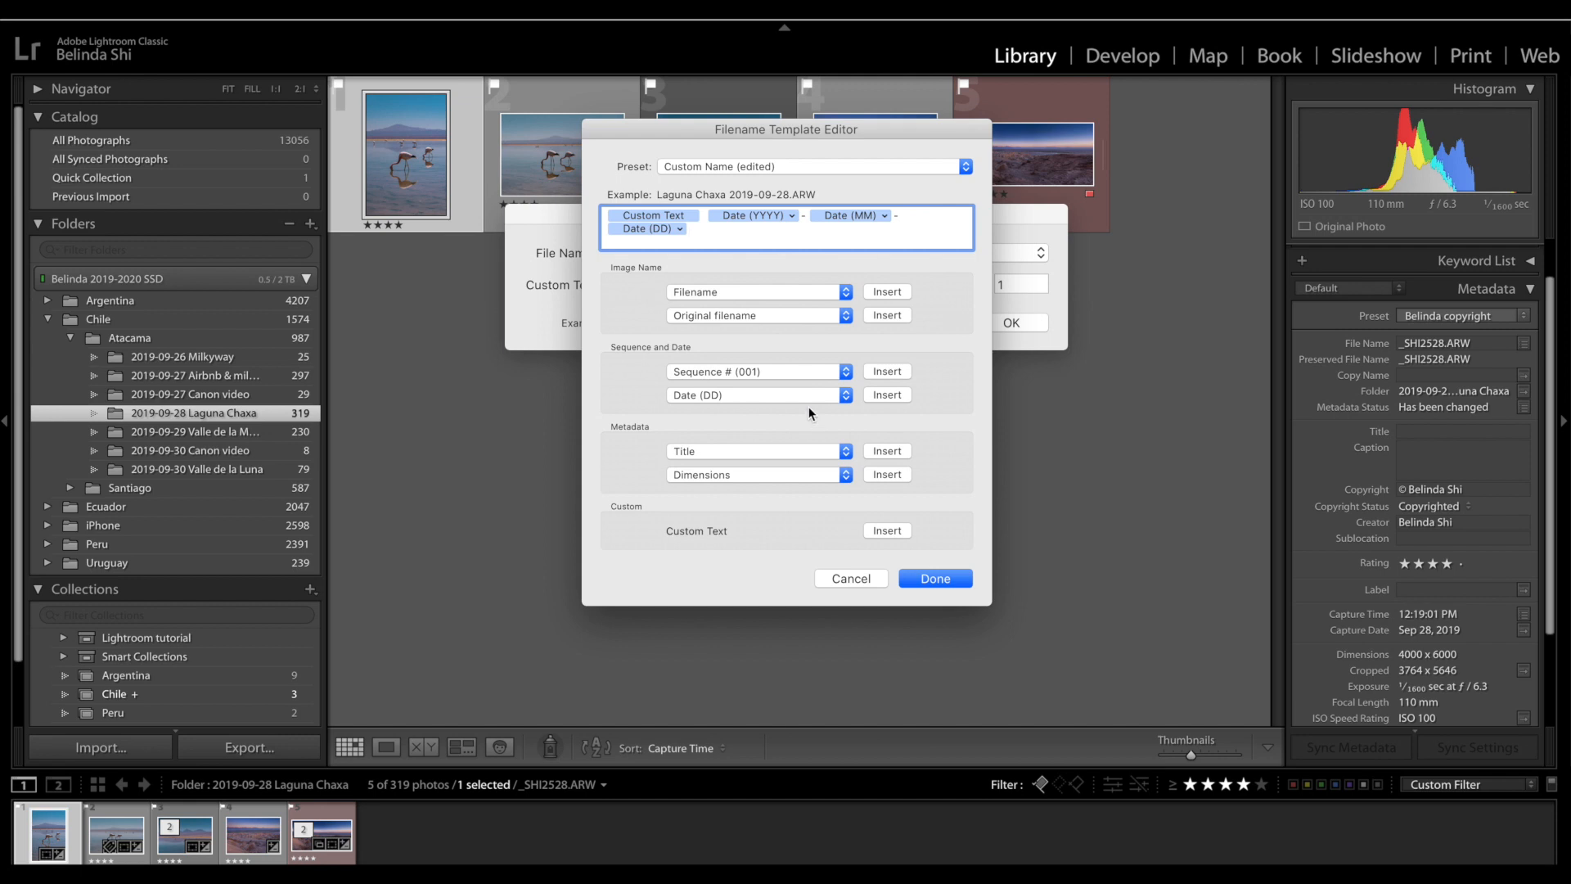
Append a hyphen and the three-digit Sequence # (001) token, and save the filename template.
{"action": "type", "text": "-"}
{"action": "left_click", "coordinate": [843, 373]}
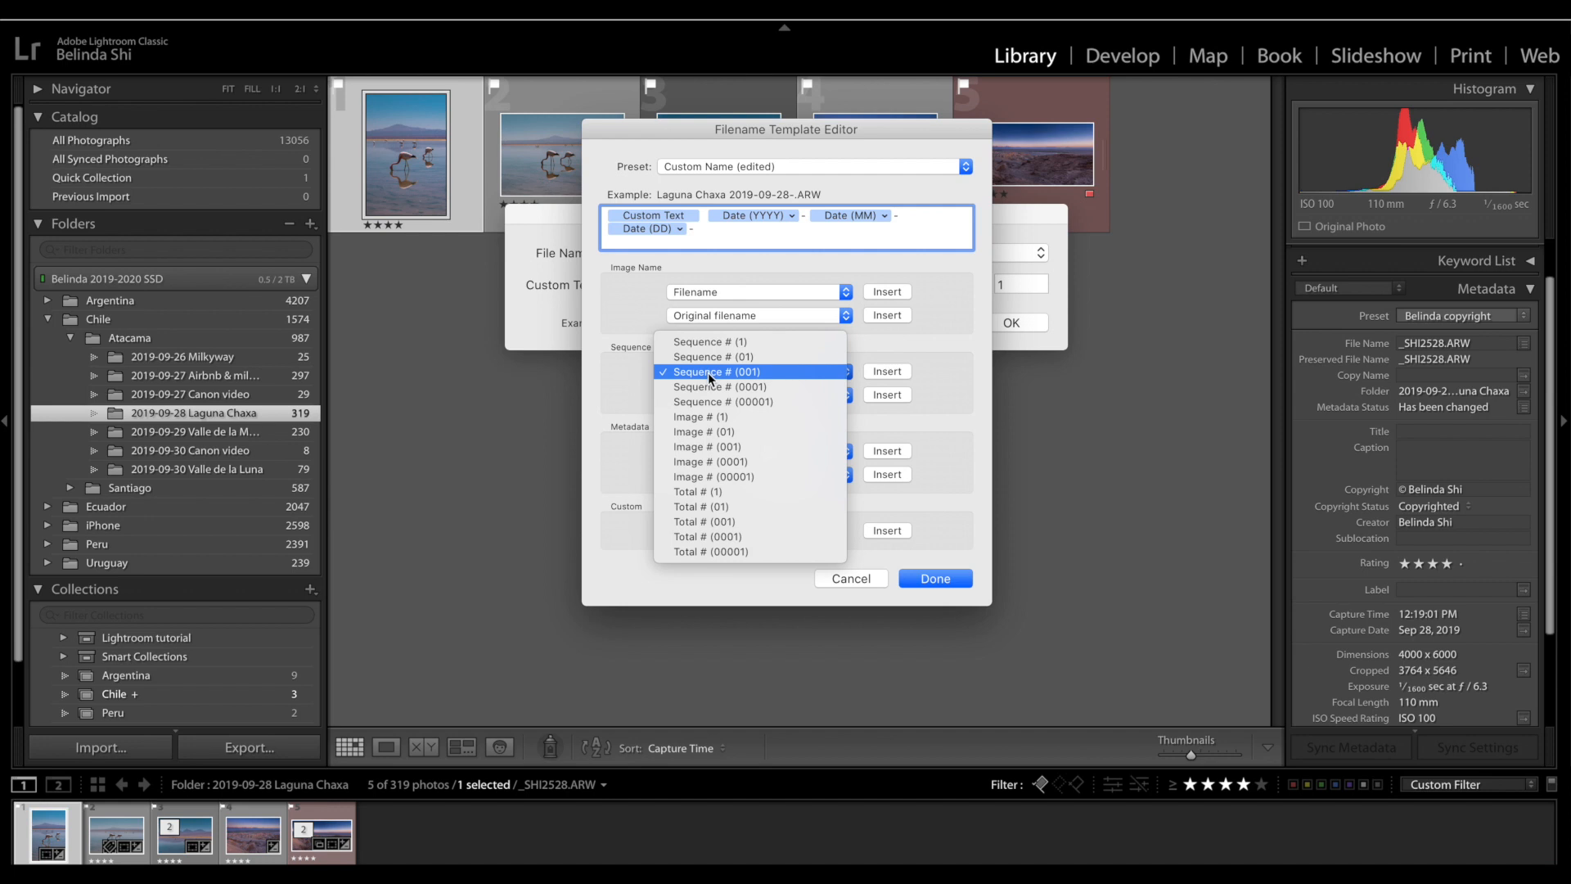
{"action": "left_click", "coordinate": [828, 373]}
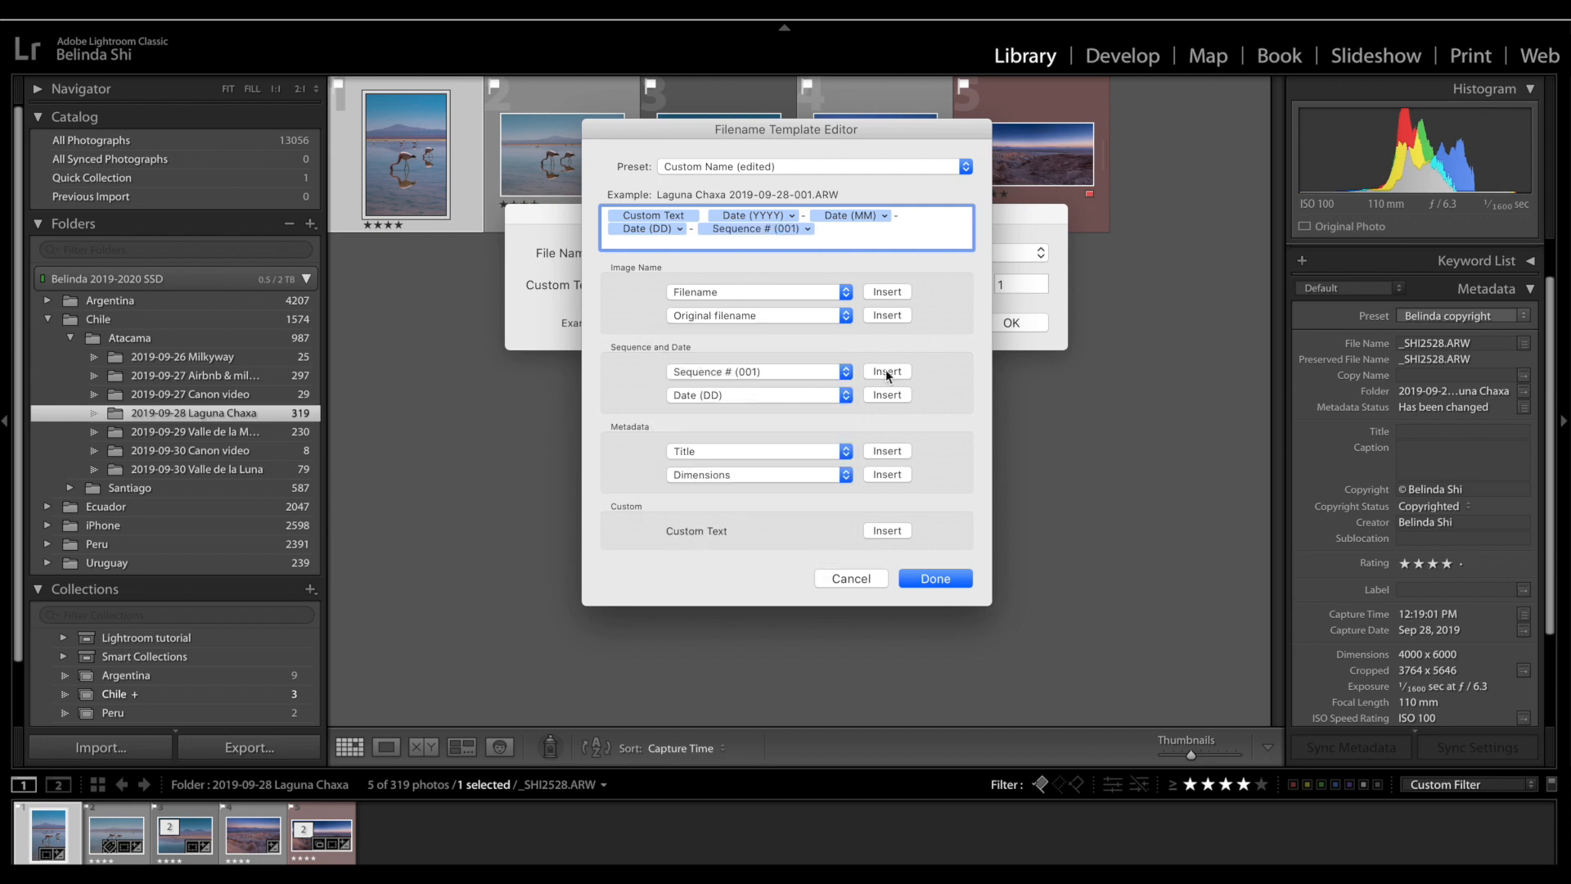
{"action": "left_click", "coordinate": [935, 579]}
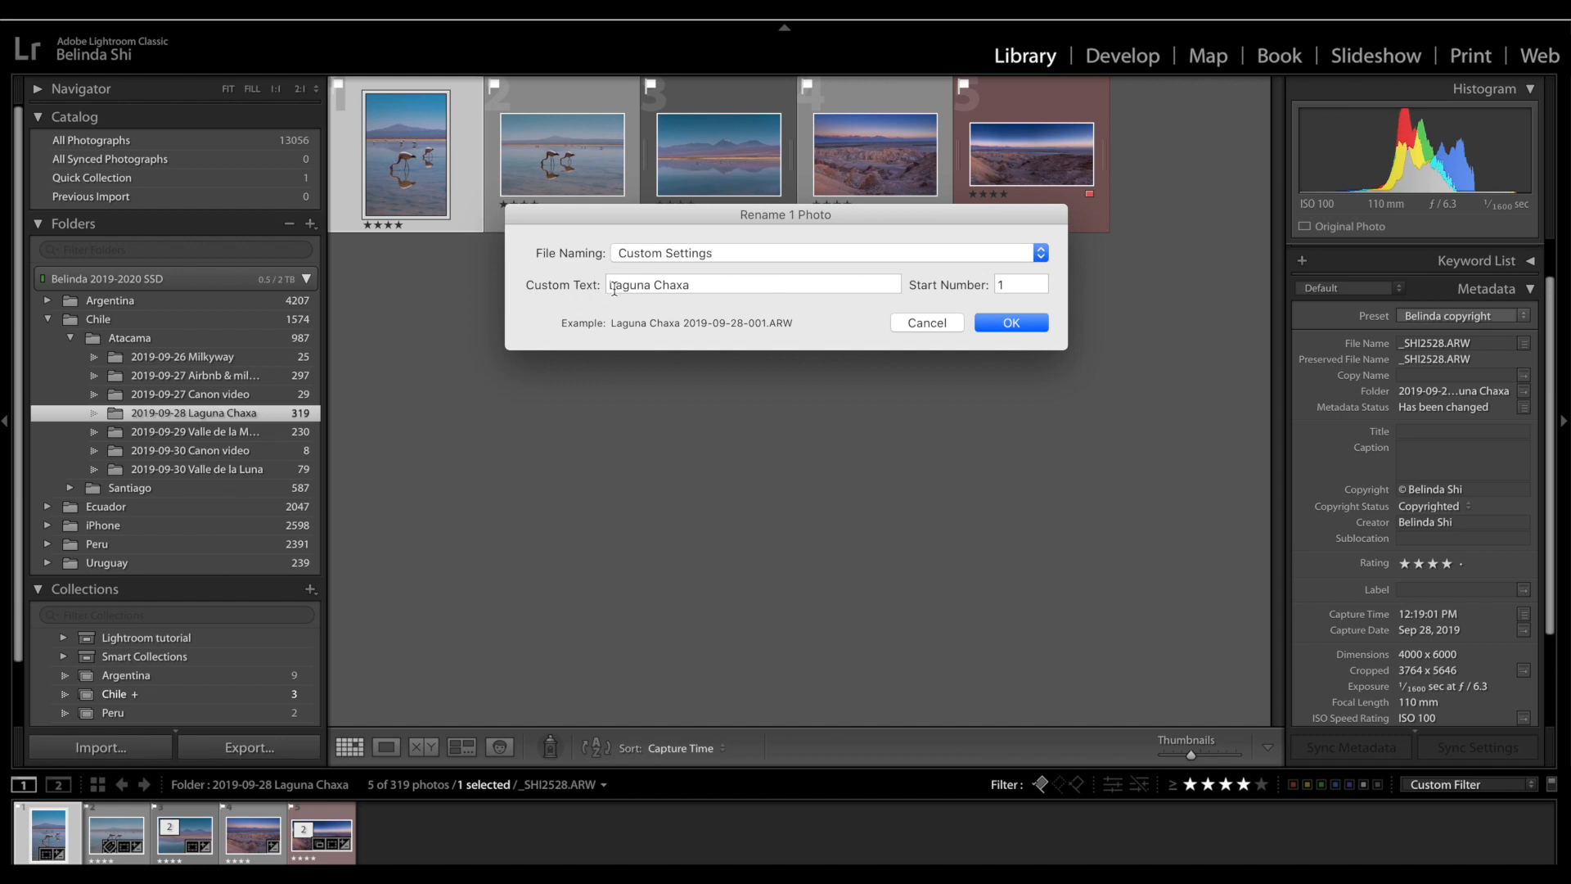
Set the custom text to "Laguna Chaxa Oasis" and rename the first photo.
{"action": "left_click", "coordinate": [701, 285]}
{"action": "left_click", "coordinate": [701, 285]}
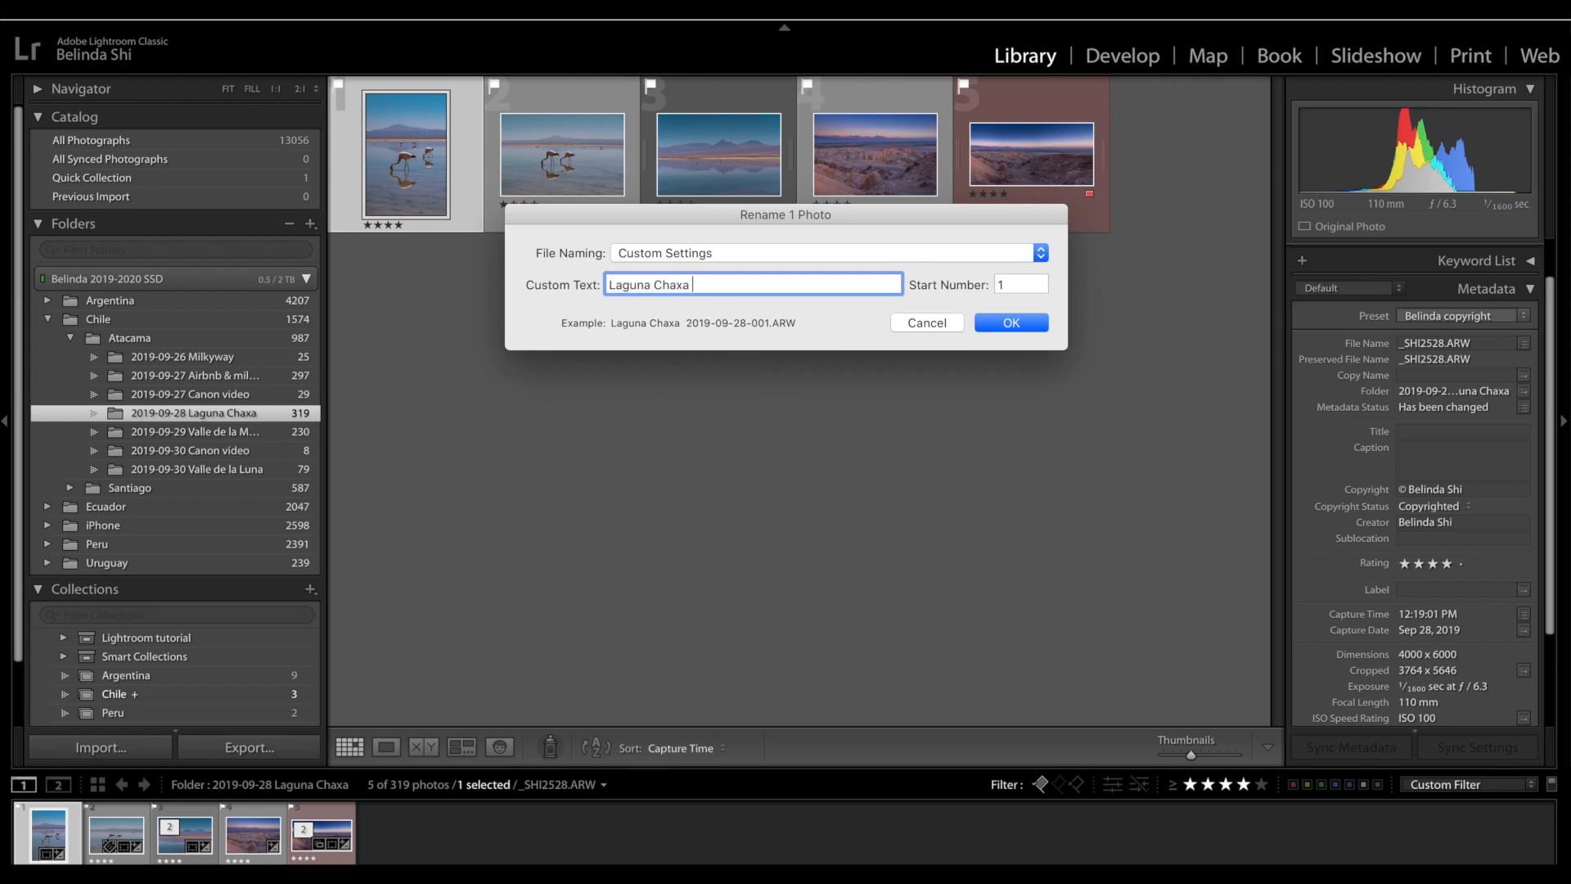
{"action": "type", "text": "Oasis"}
{"action": "left_click", "coordinate": [1013, 322]}
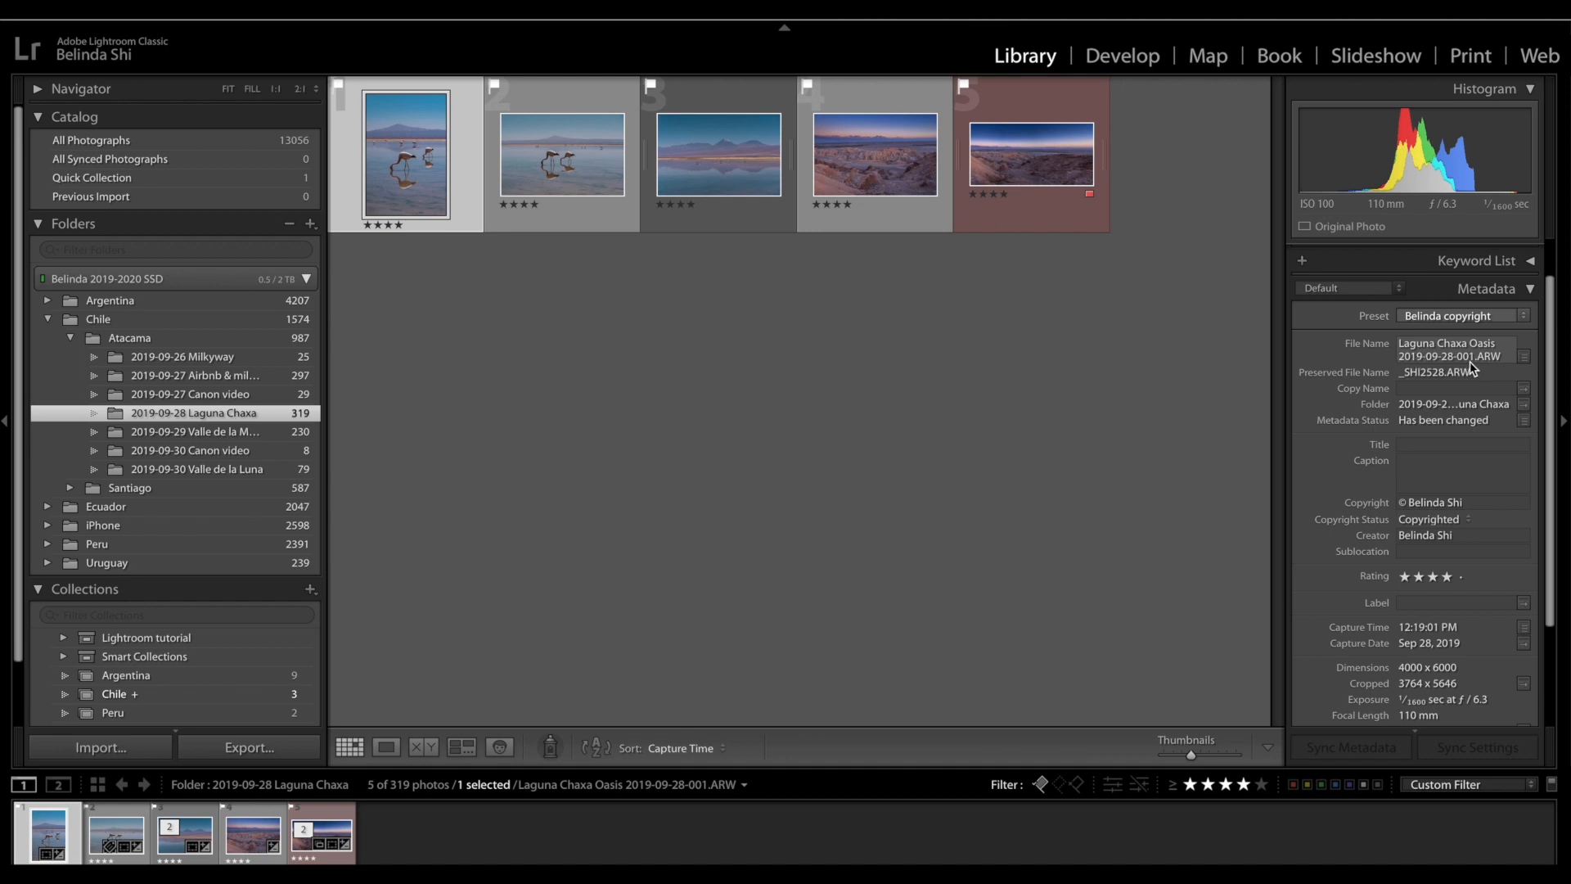
Batch rename the first three photos with the custom text "Laguna Chaxa Oasis" and start number 1, and check each file name.
{"action": "left_click", "coordinate": [571, 173]}
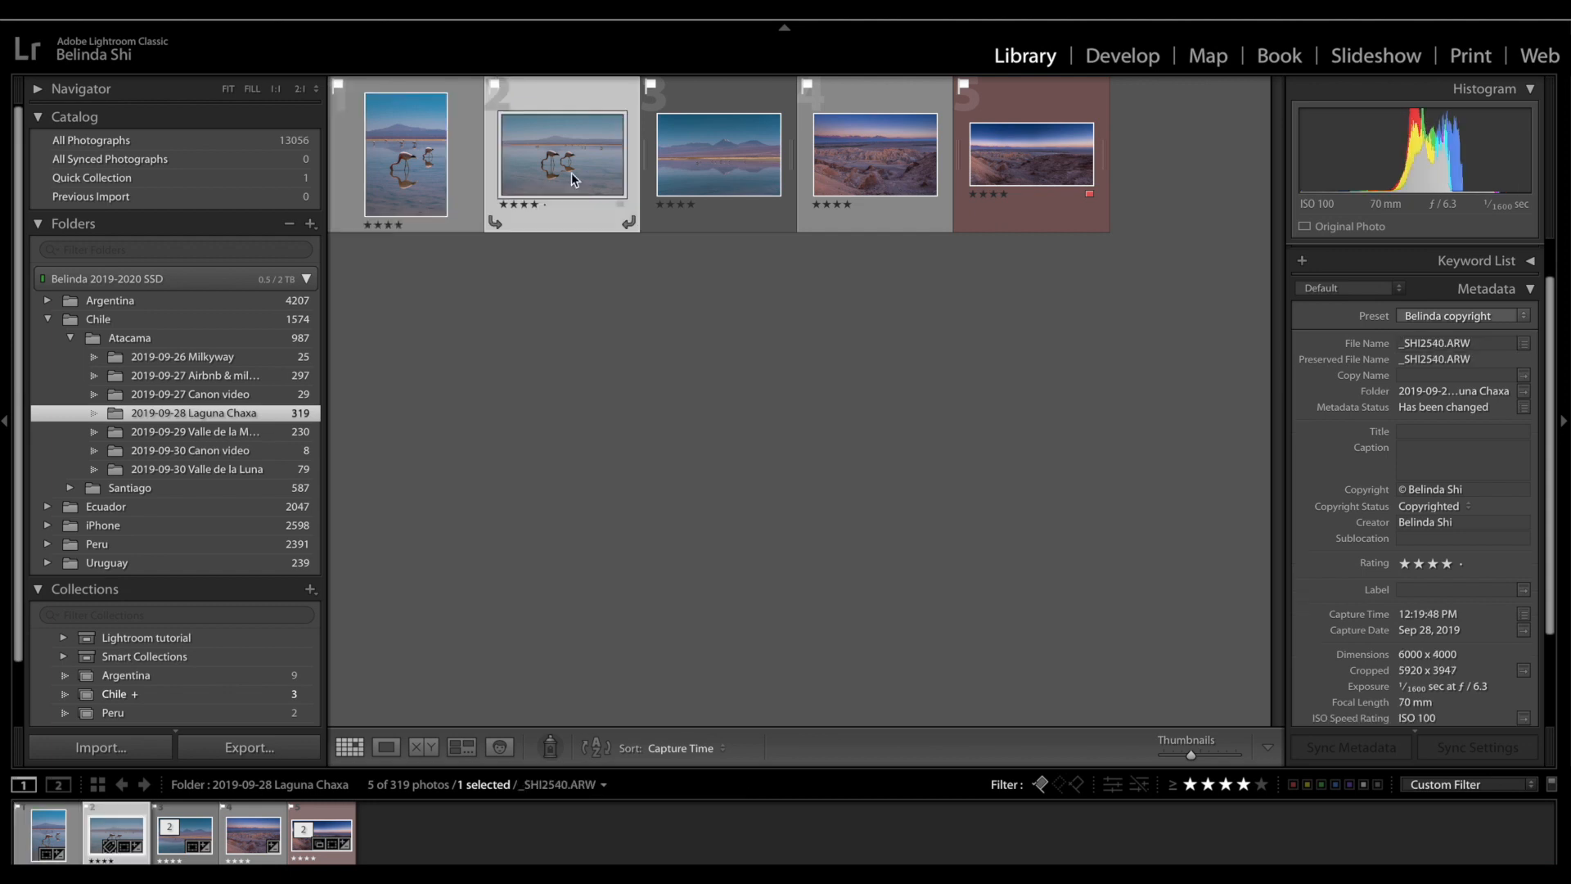
{"action": "key", "text": "Right"}
{"action": "key", "text": "Left"}
{"action": "key", "text": "Left"}
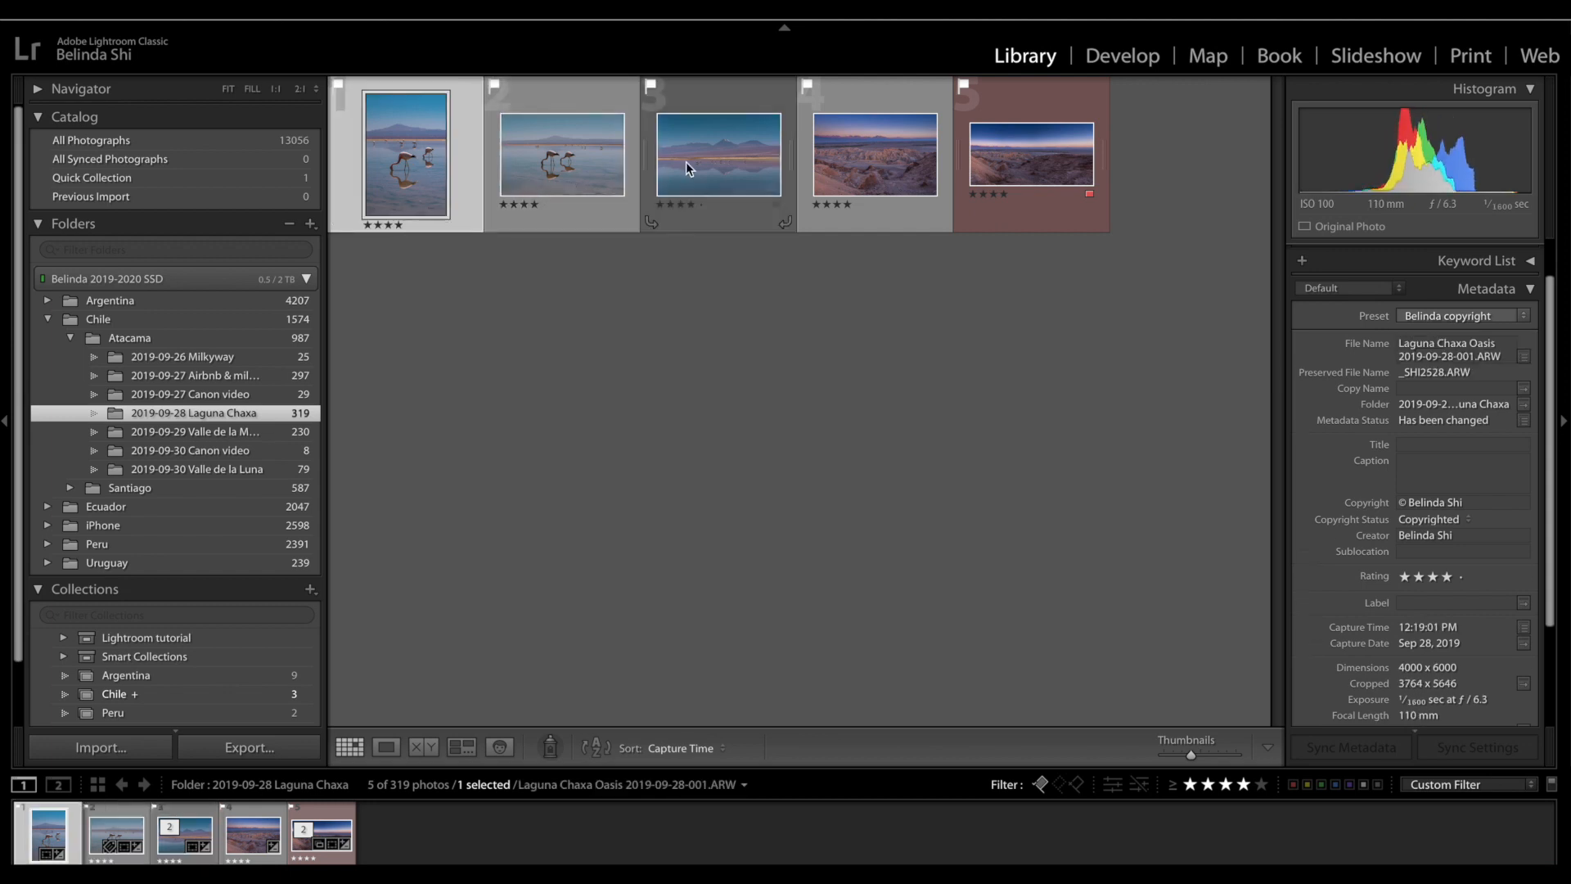
{"action": "left_click", "coordinate": [686, 161], "text": "shift"}
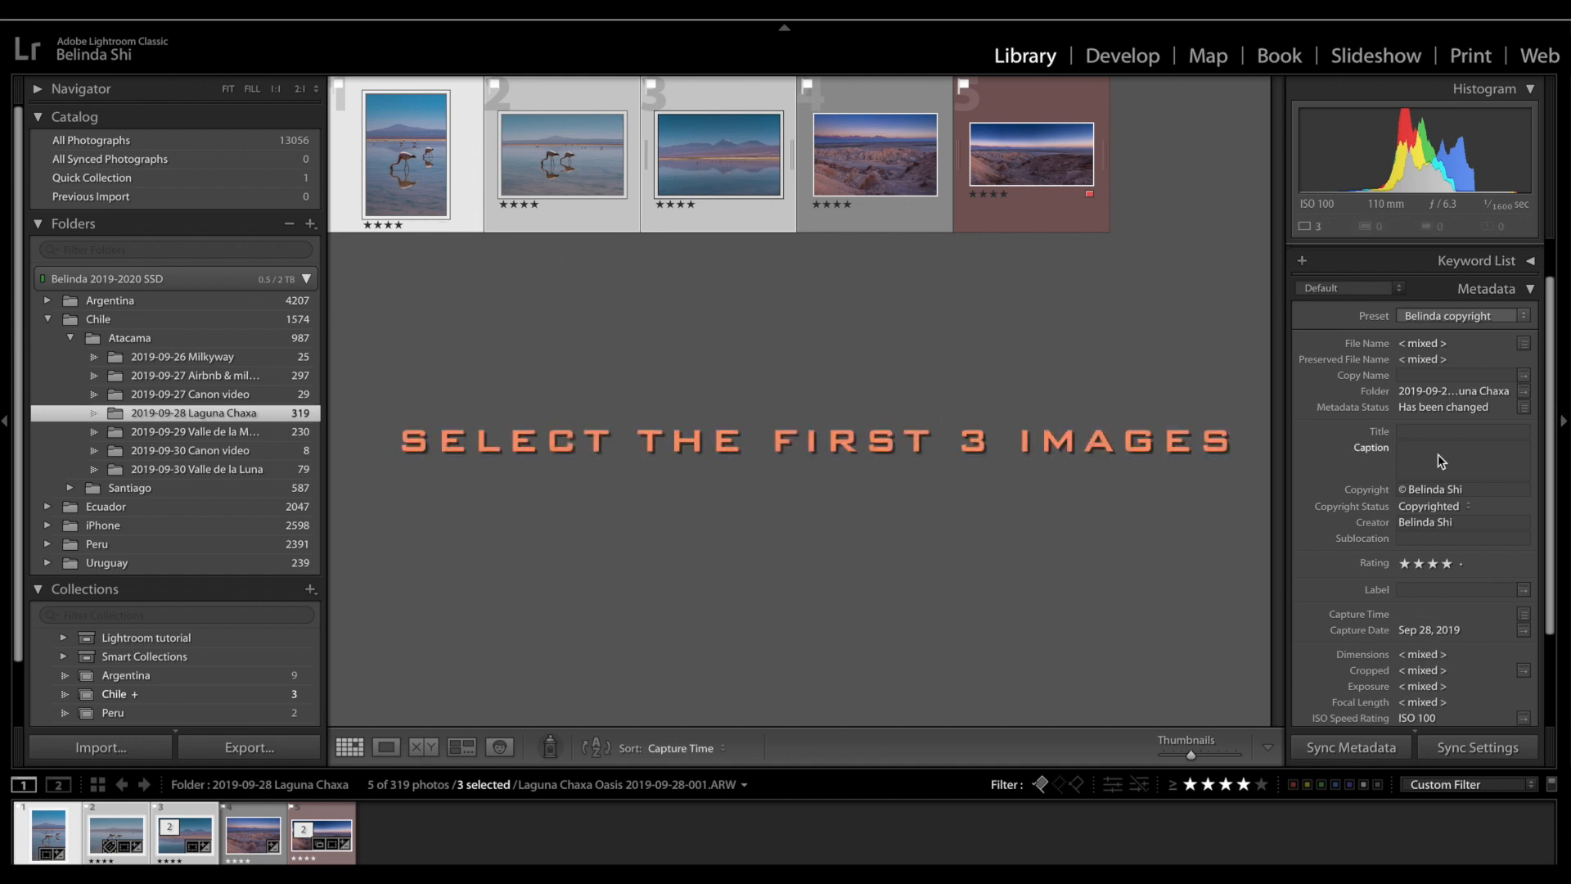
{"action": "left_click", "coordinate": [1524, 343]}
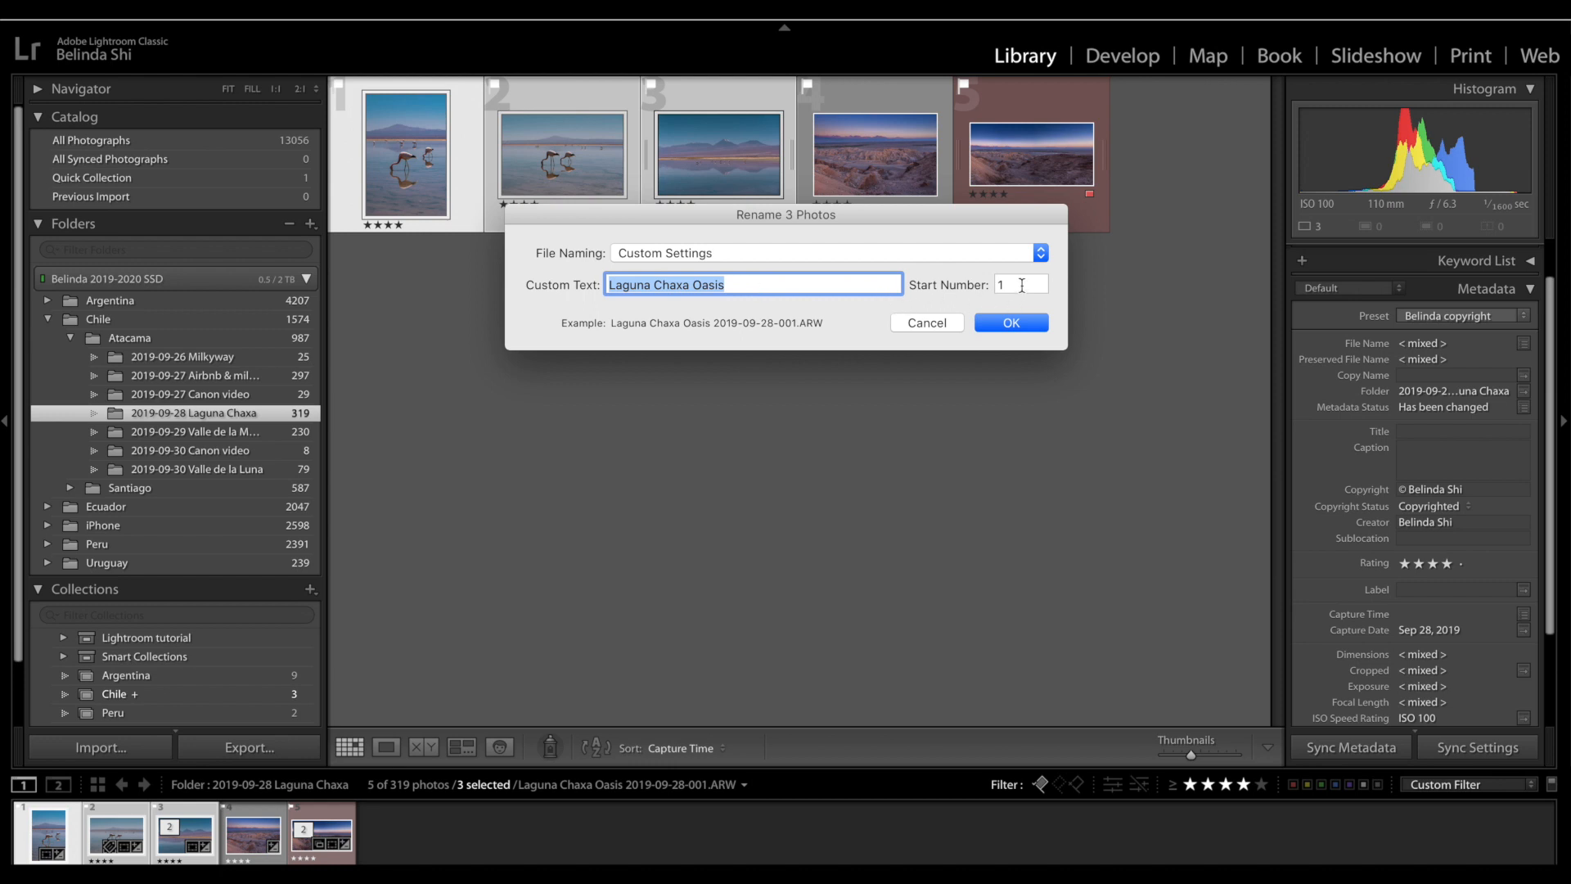
{"action": "left_click", "coordinate": [1011, 322]}
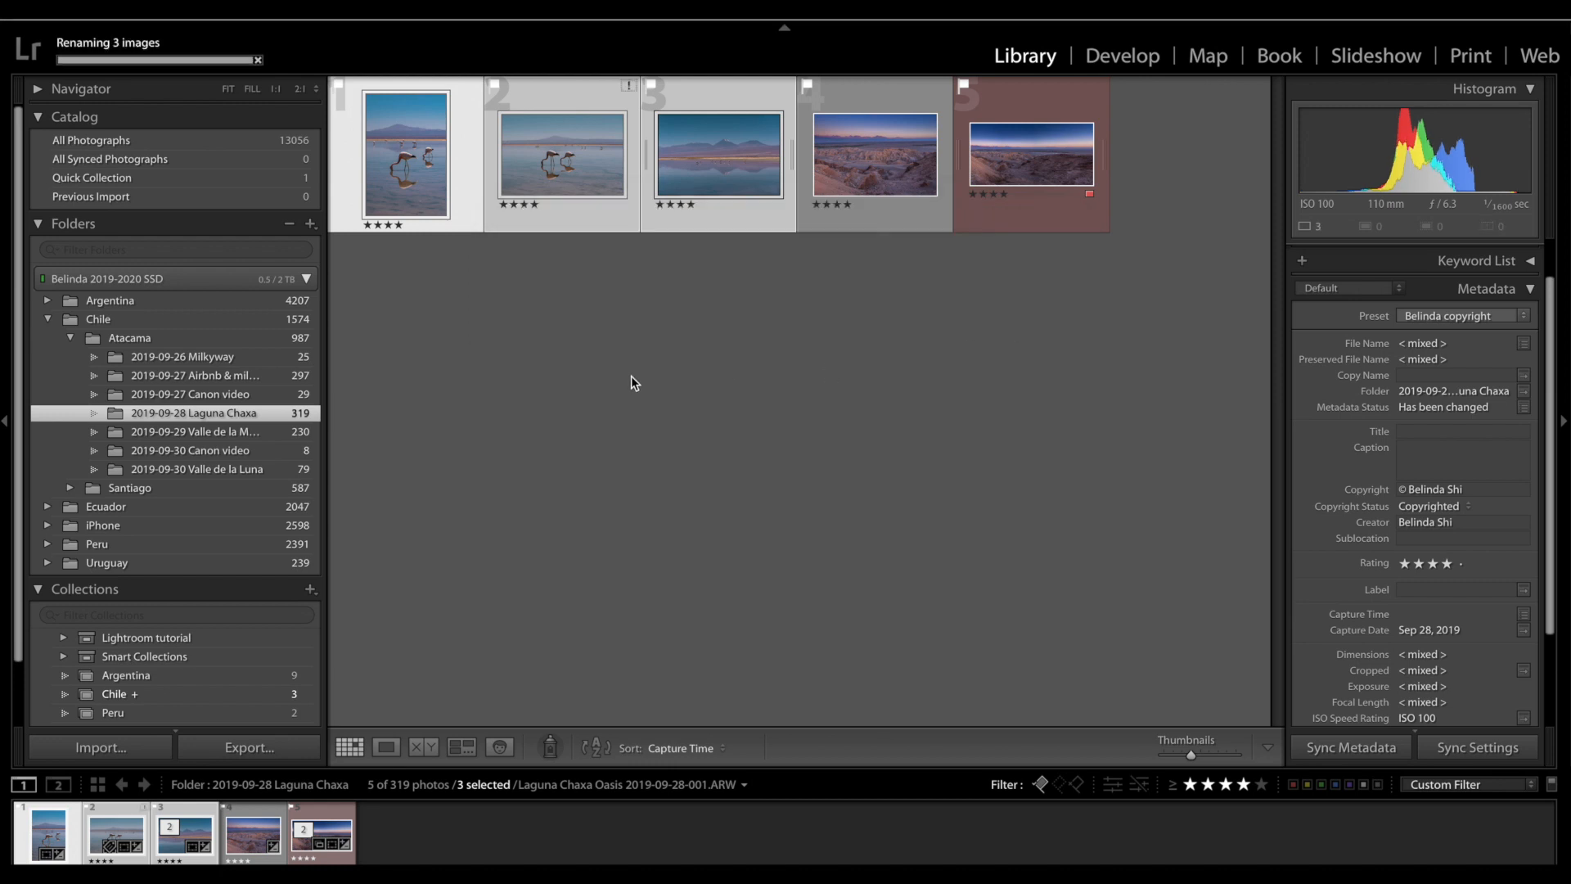
{"action": "left_click", "coordinate": [587, 340]}
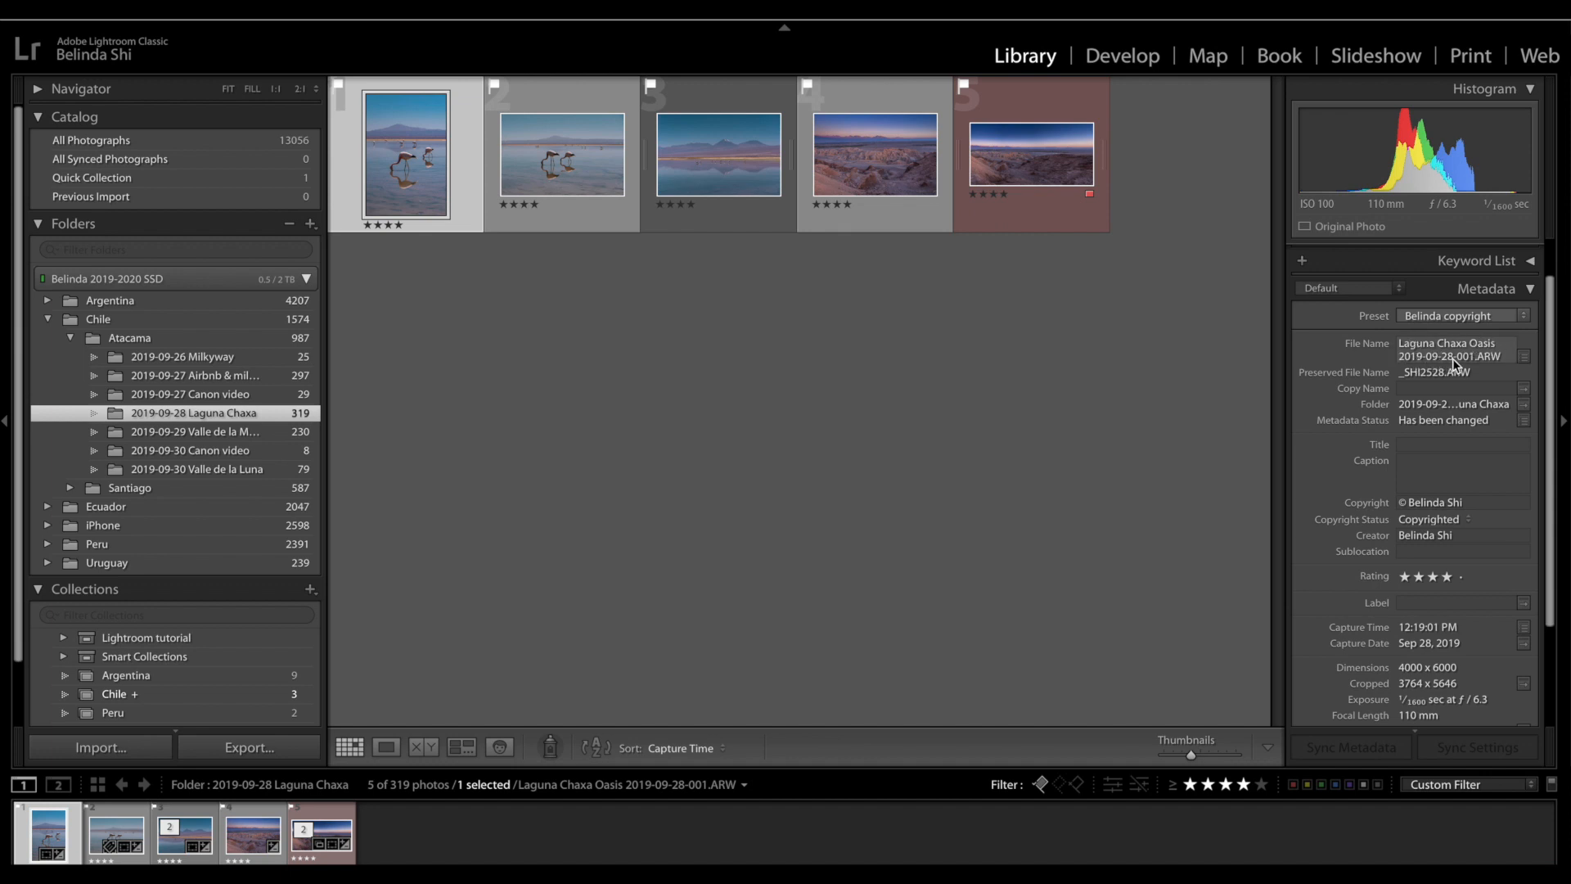
{"action": "key", "text": "Right"}
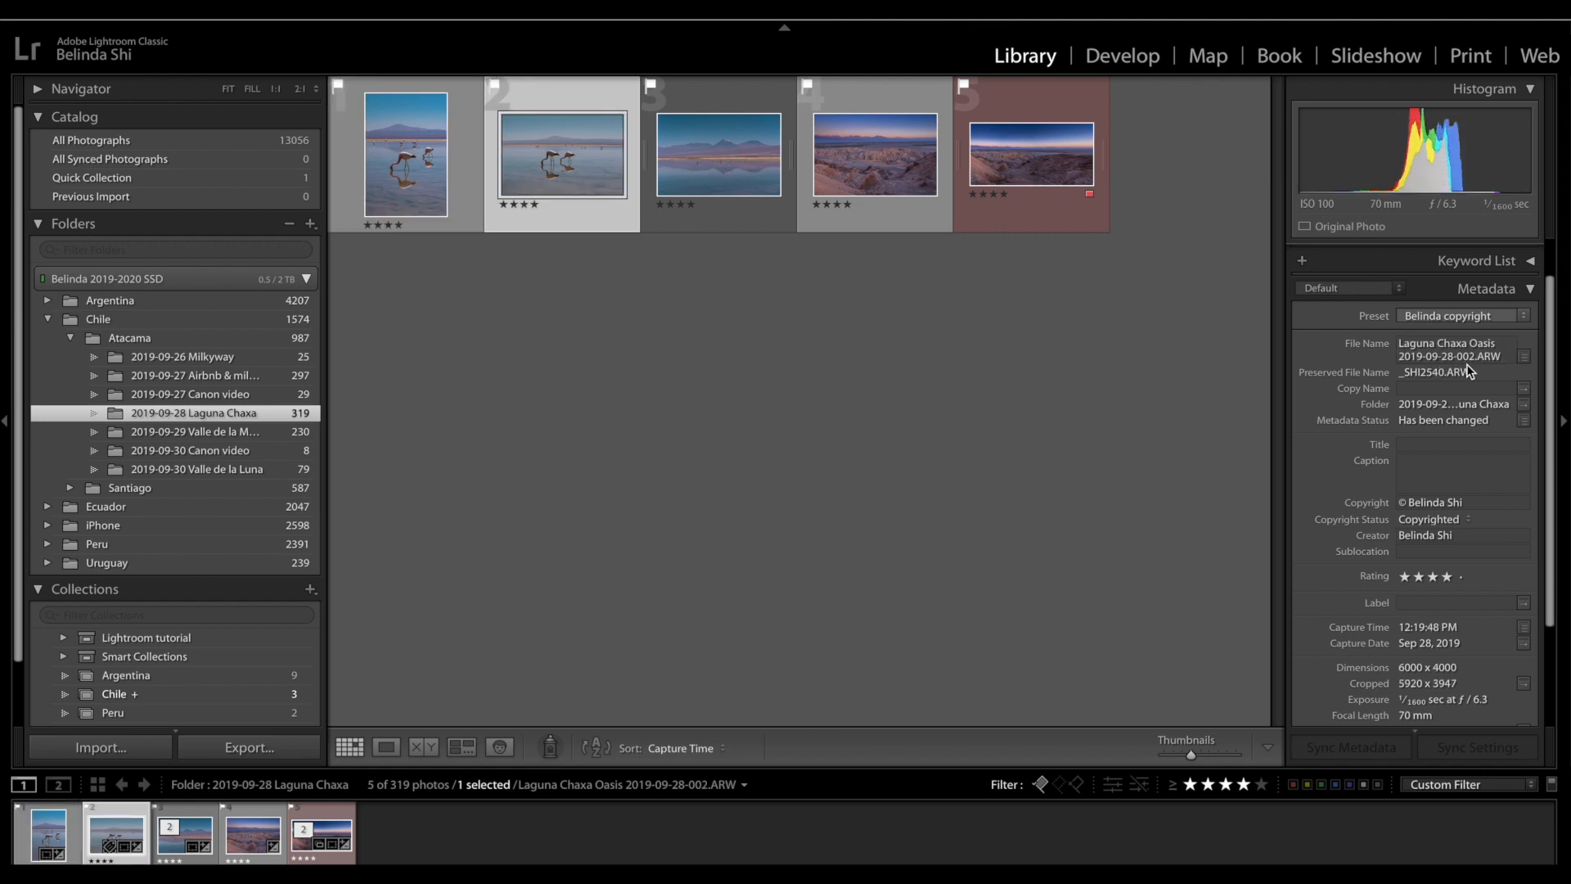
{"action": "key", "text": "Right"}
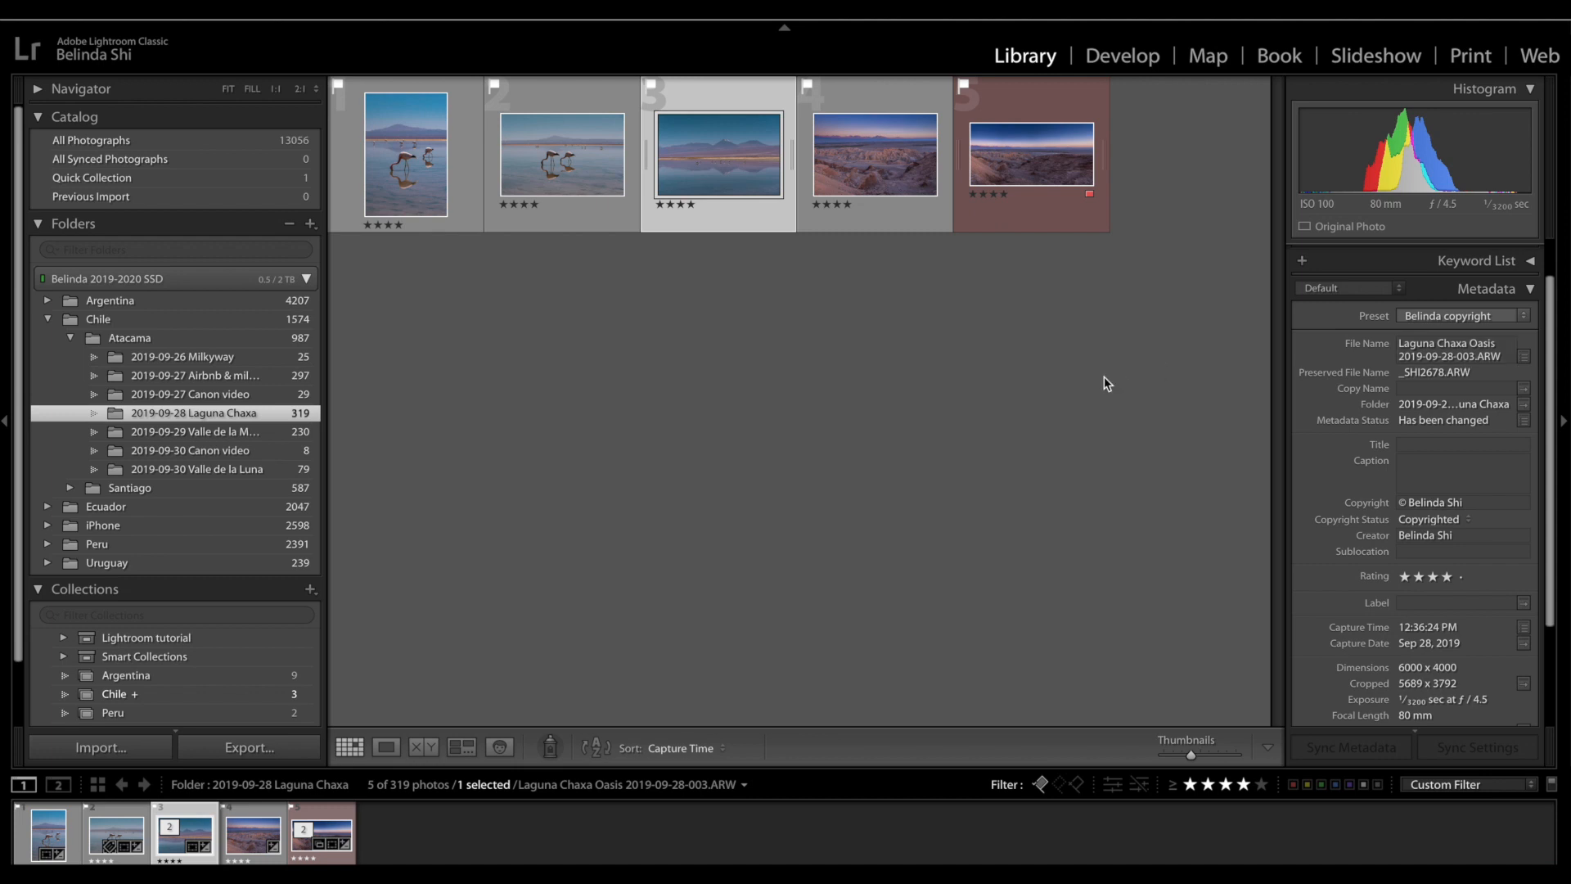
Batch rename the fourth and fifth photos with the custom text "sunset at Moon Valley" and check their file names.
{"action": "left_click", "coordinate": [861, 154]}
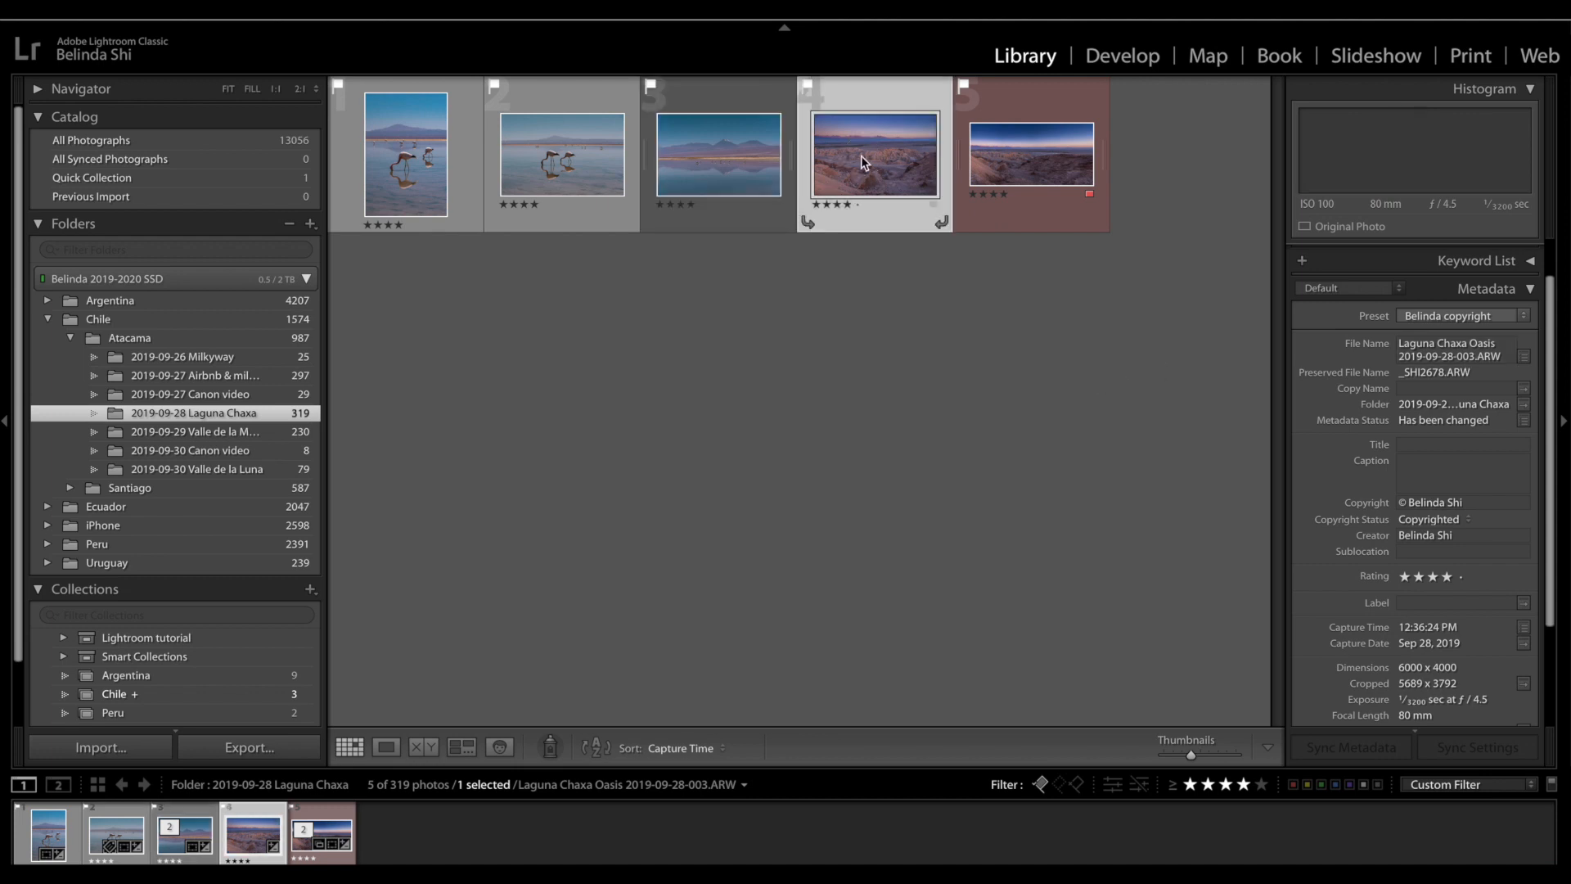
{"action": "left_click", "coordinate": [1031, 155], "text": "shift"}
{"action": "left_click", "coordinate": [1525, 346]}
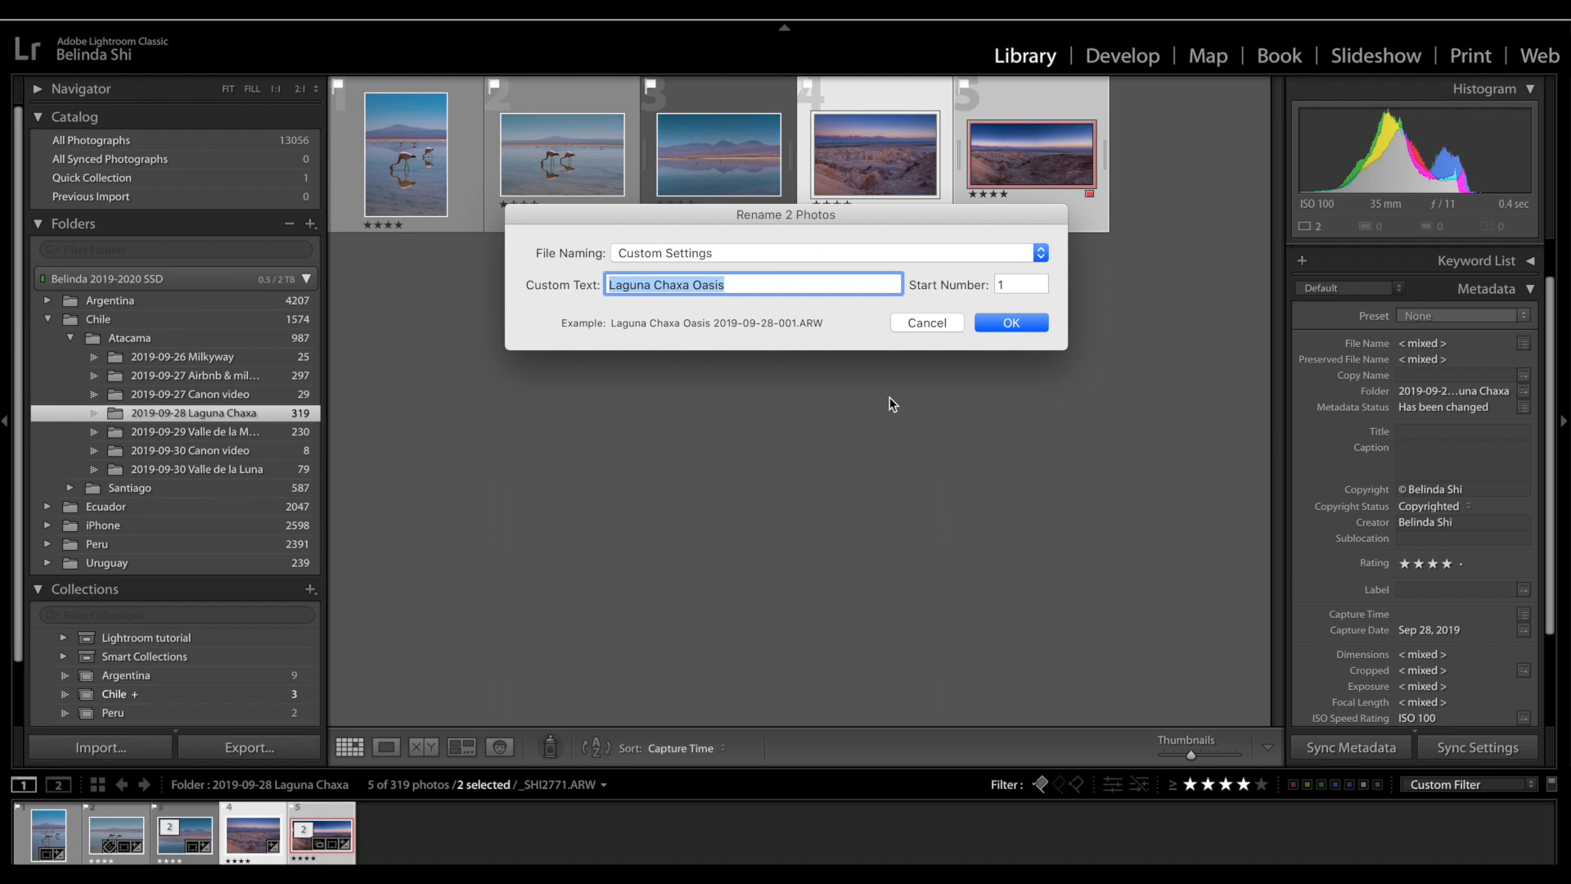
{"action": "type", "text": "sun"}
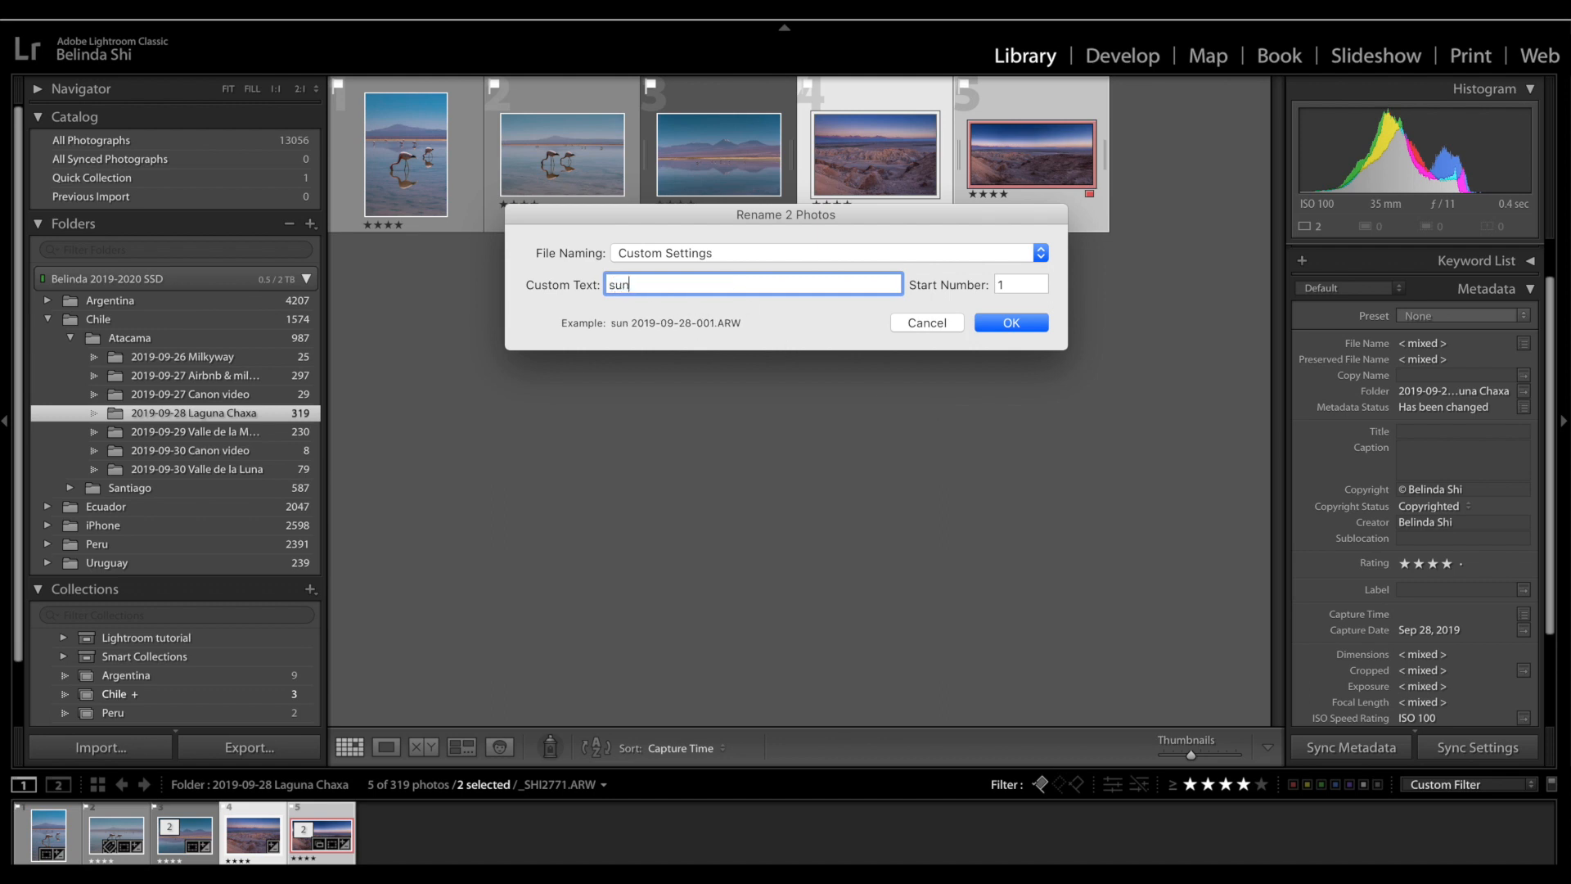
{"action": "type", "text": "set at Moon Valley"}
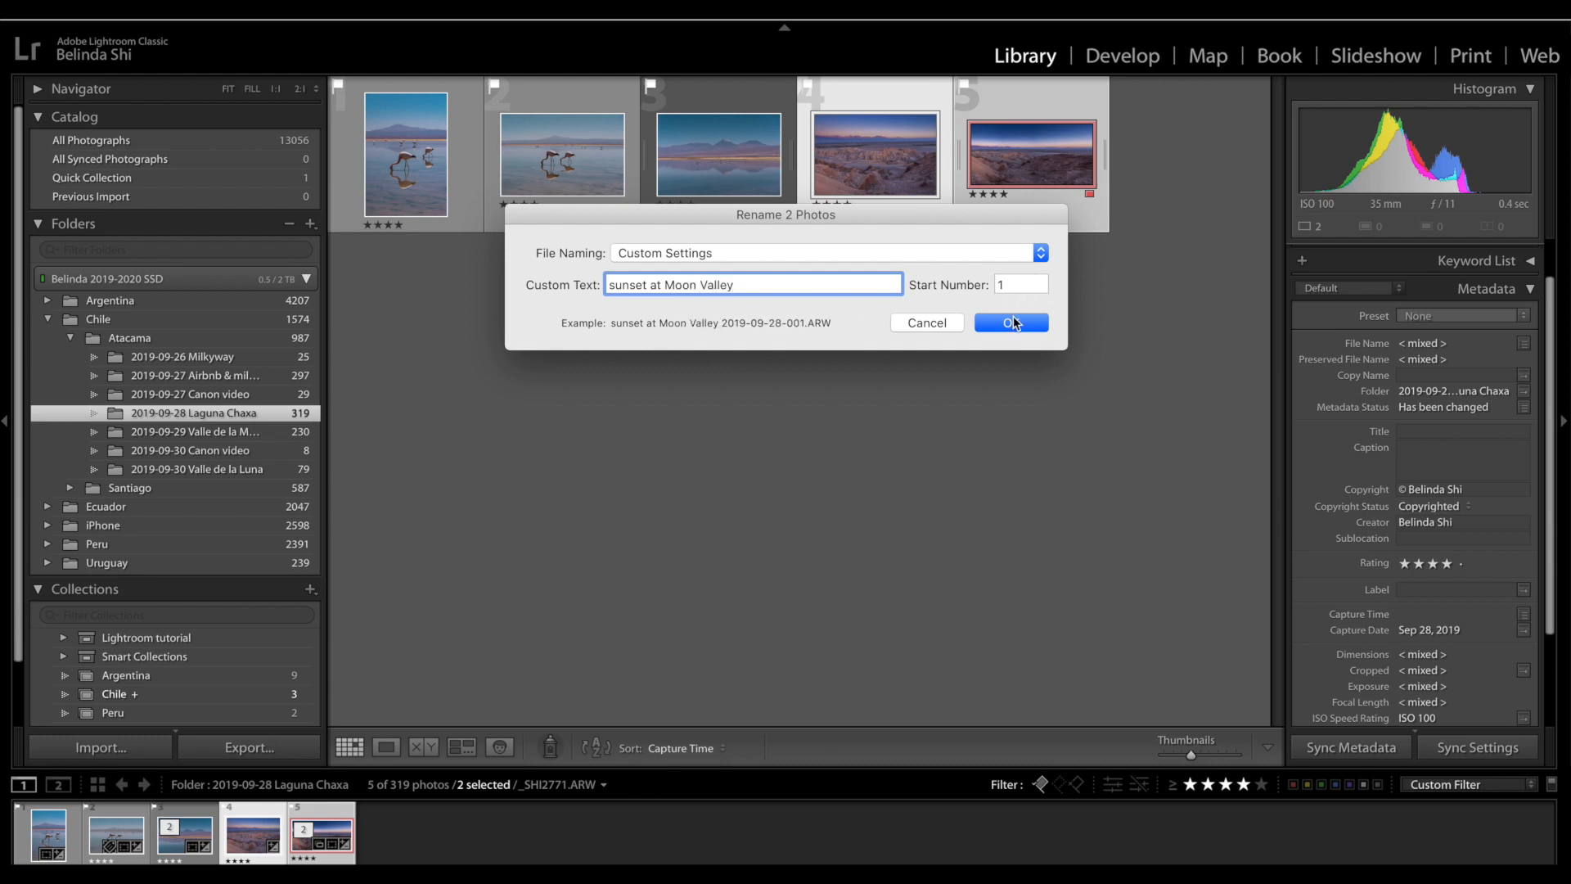
{"action": "left_click", "coordinate": [1013, 321]}
{"action": "left_click", "coordinate": [886, 175]}
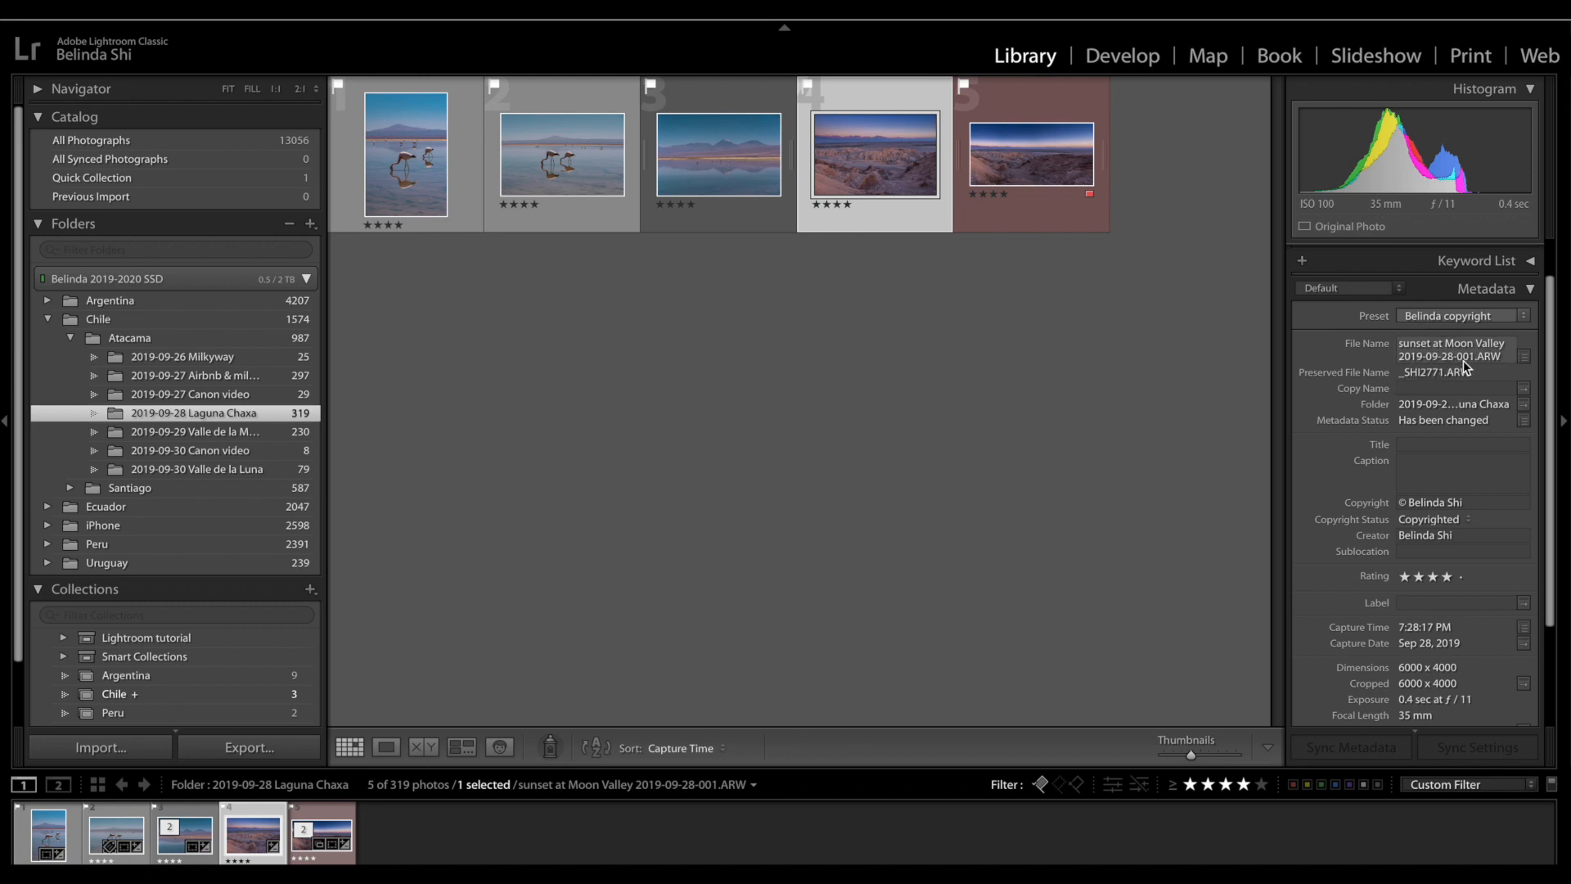
{"action": "key", "text": "Right"}
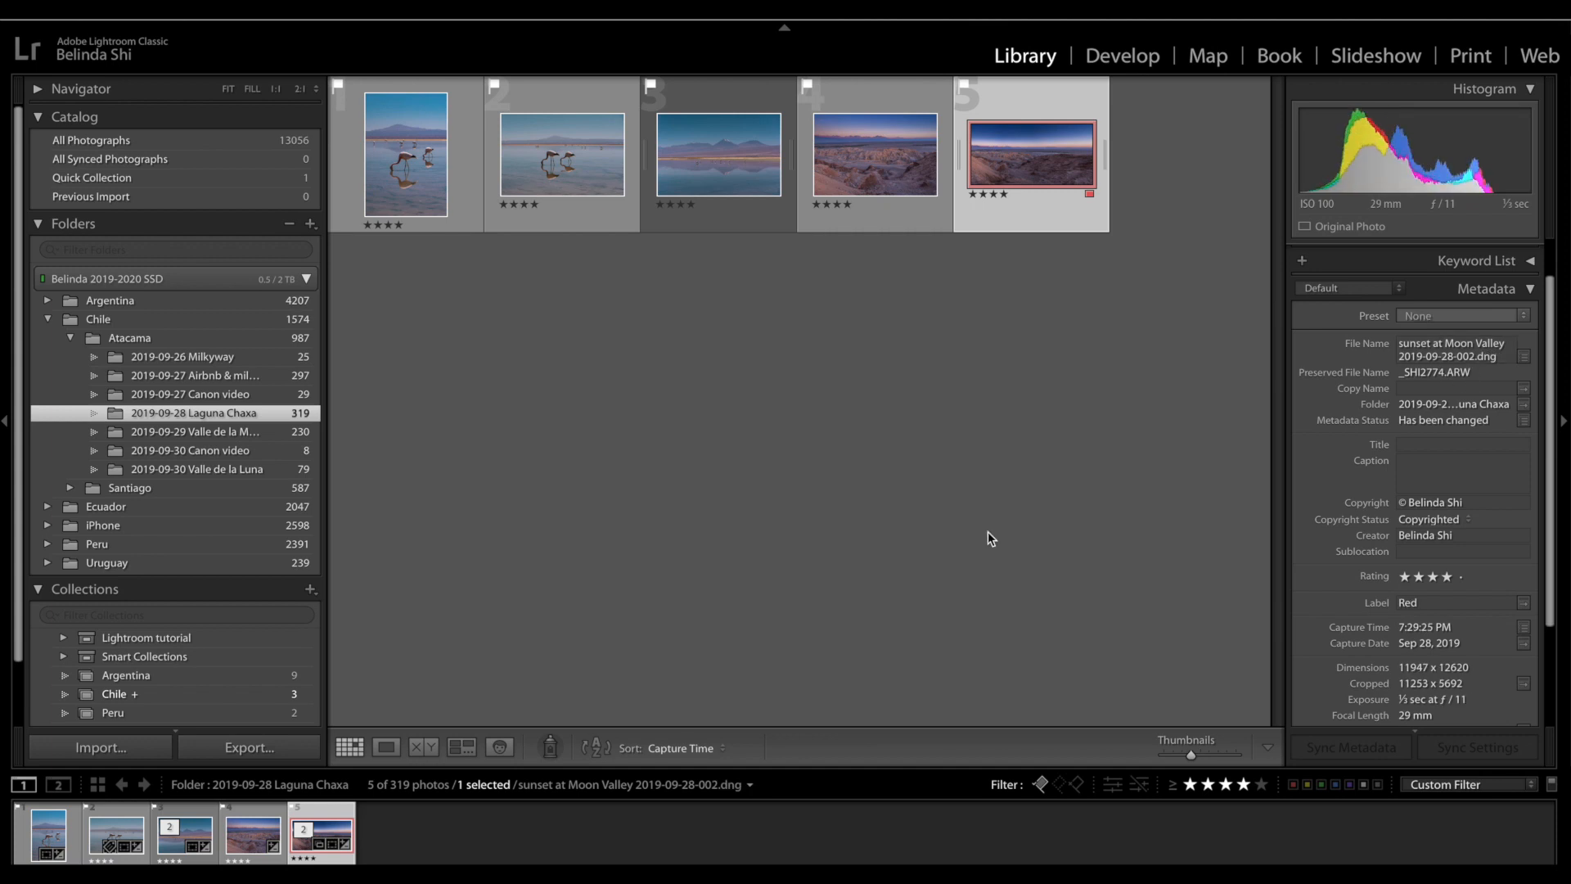
Select all five photos and open their export settings.
{"action": "key", "text": "Home"}
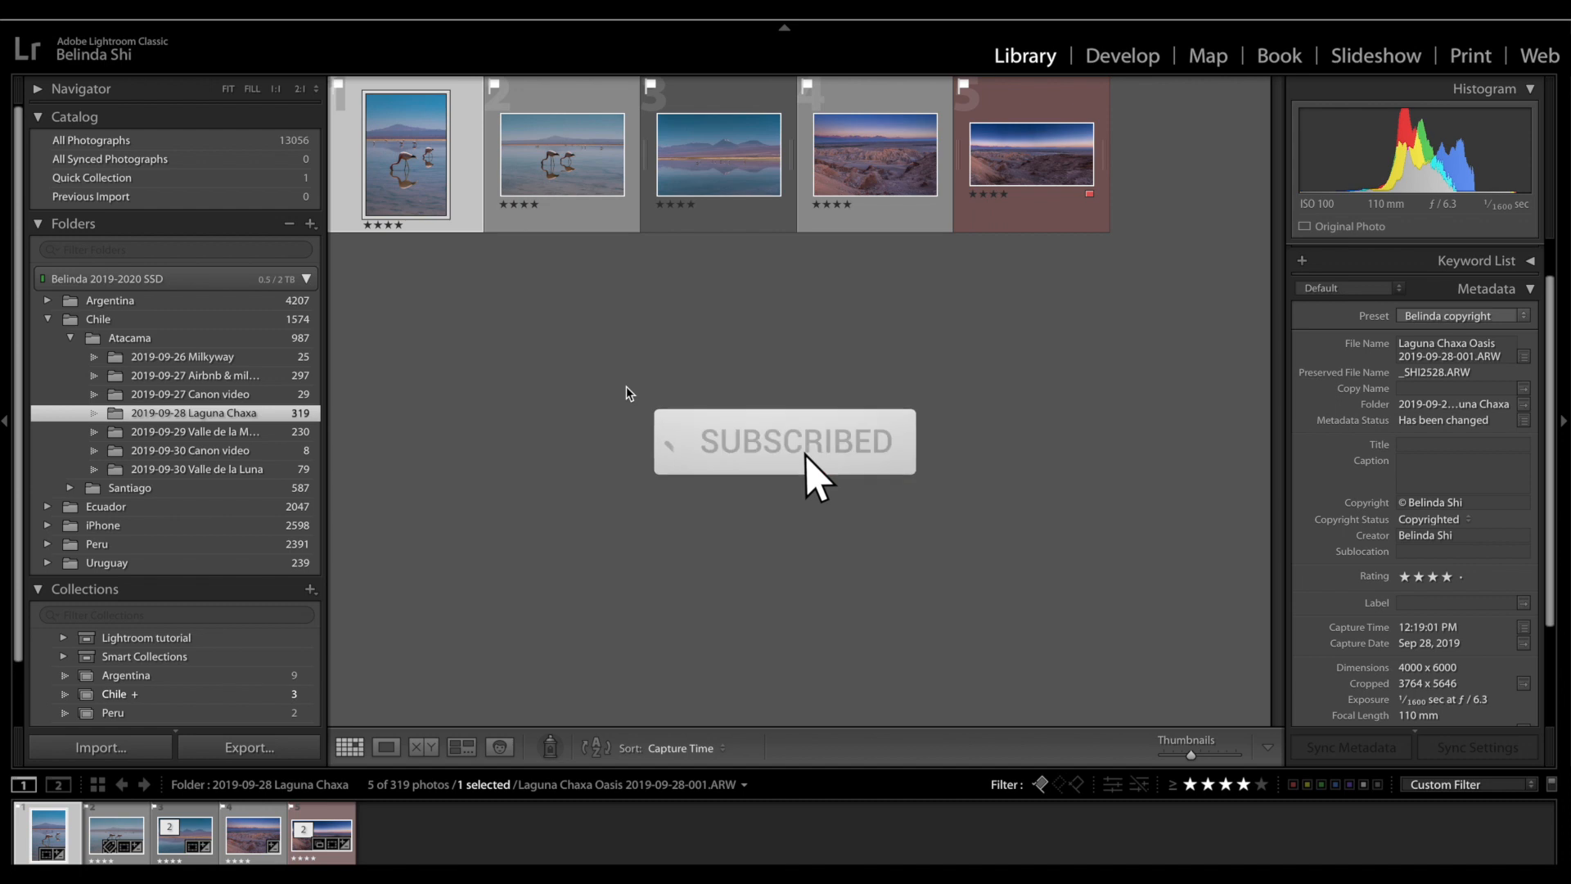
{"action": "key", "text": "ctrl+a"}
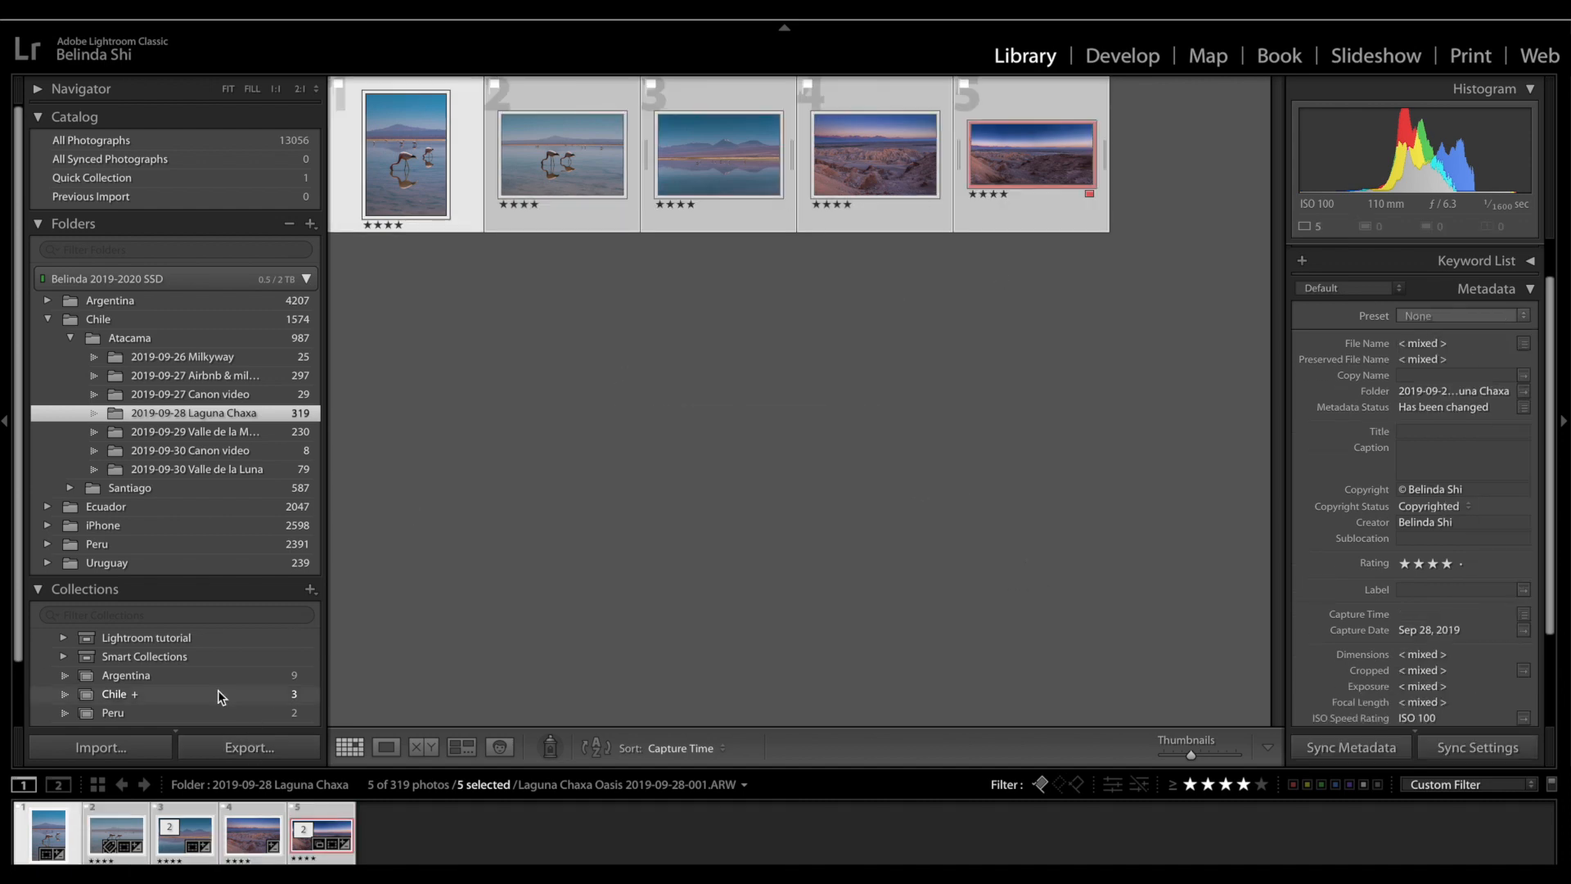
{"action": "left_click", "coordinate": [273, 753]}
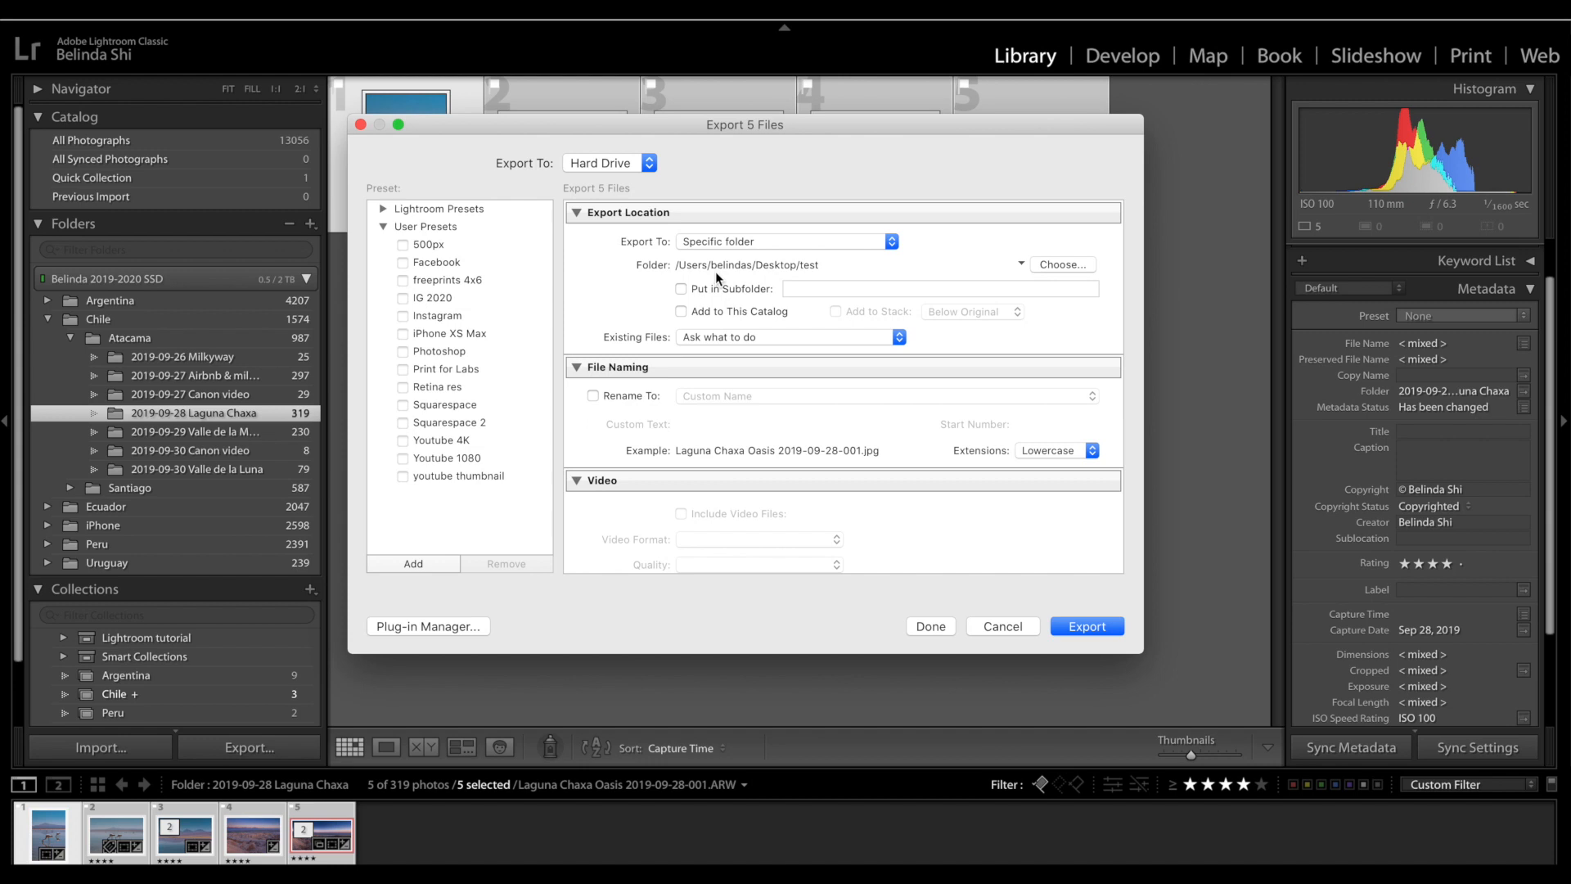
Set the export location to a new folder named "Atacama desert" on the Desktop.
{"action": "left_click", "coordinate": [891, 241]}
{"action": "left_click", "coordinate": [1064, 264]}
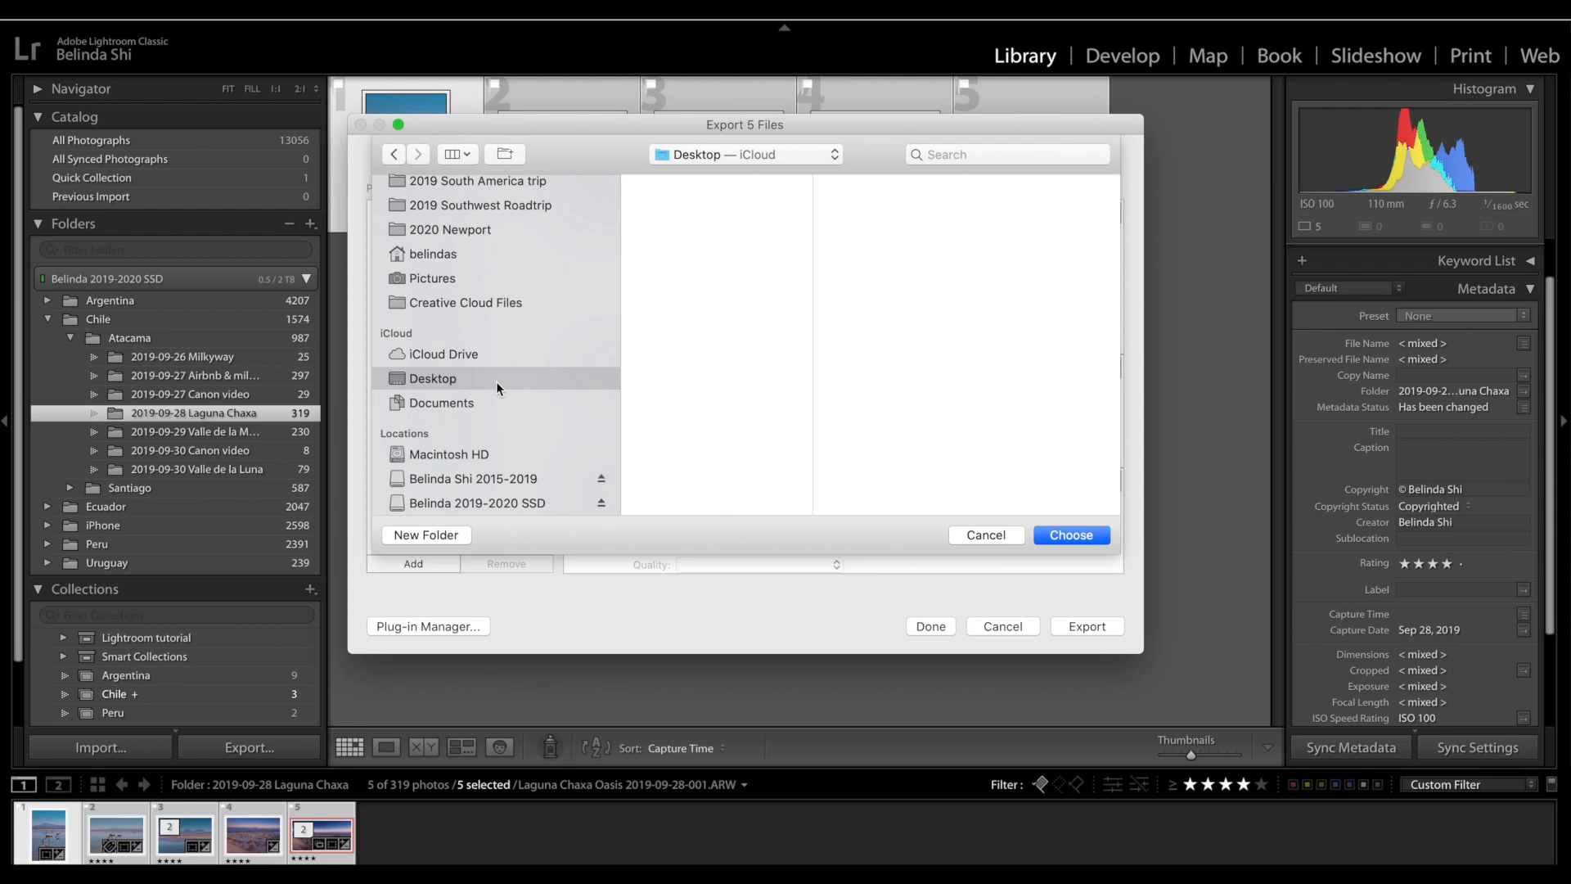
{"action": "left_click", "coordinate": [425, 536]}
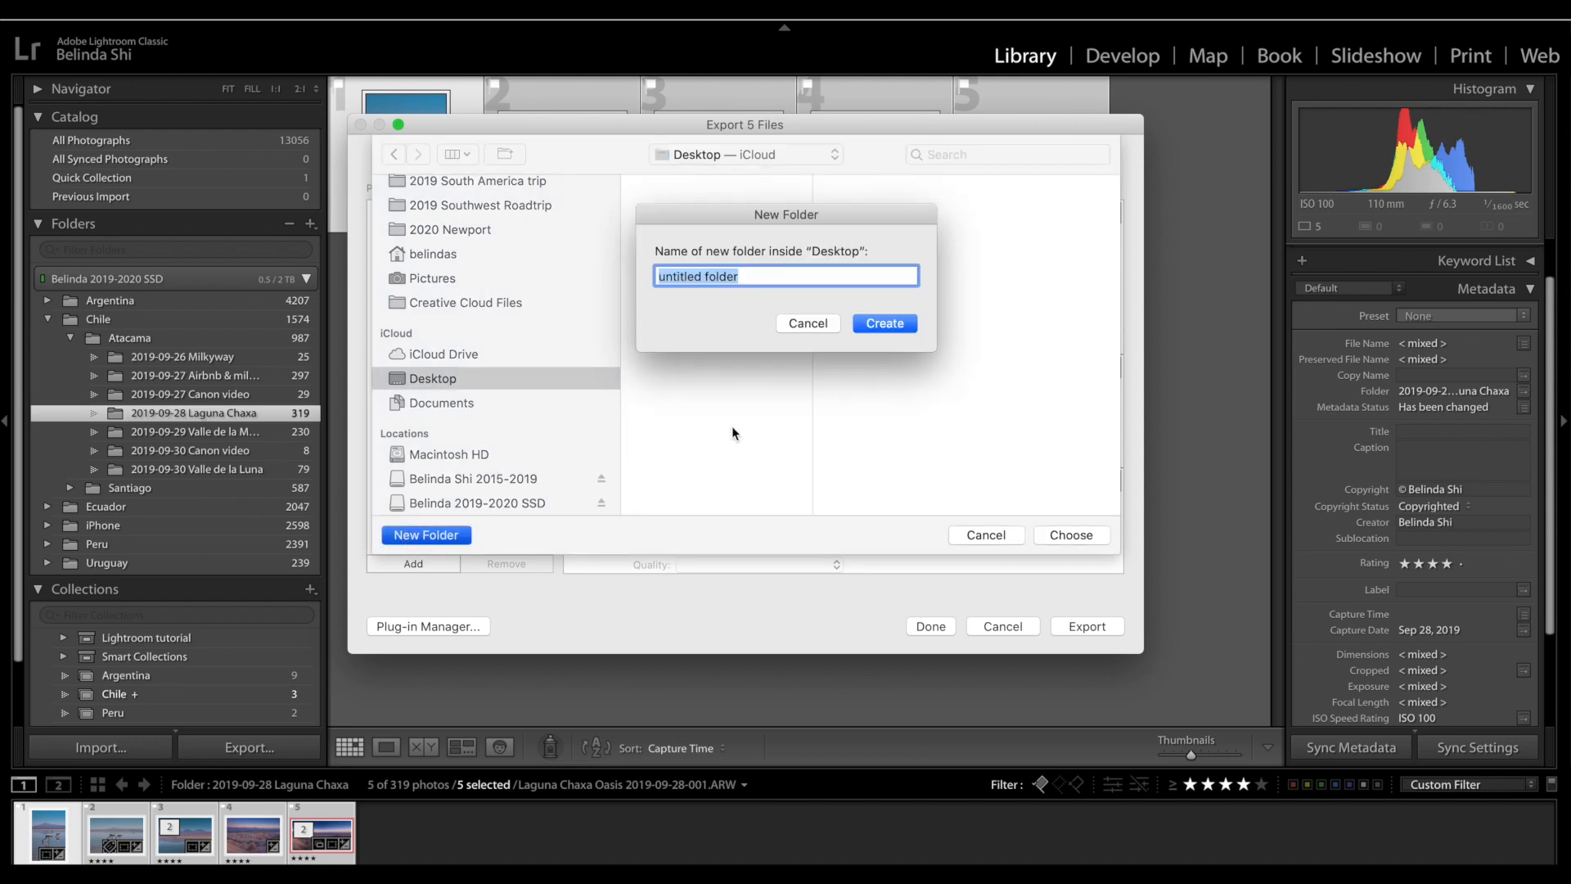
{"action": "type", "text": "Atacama desert"}
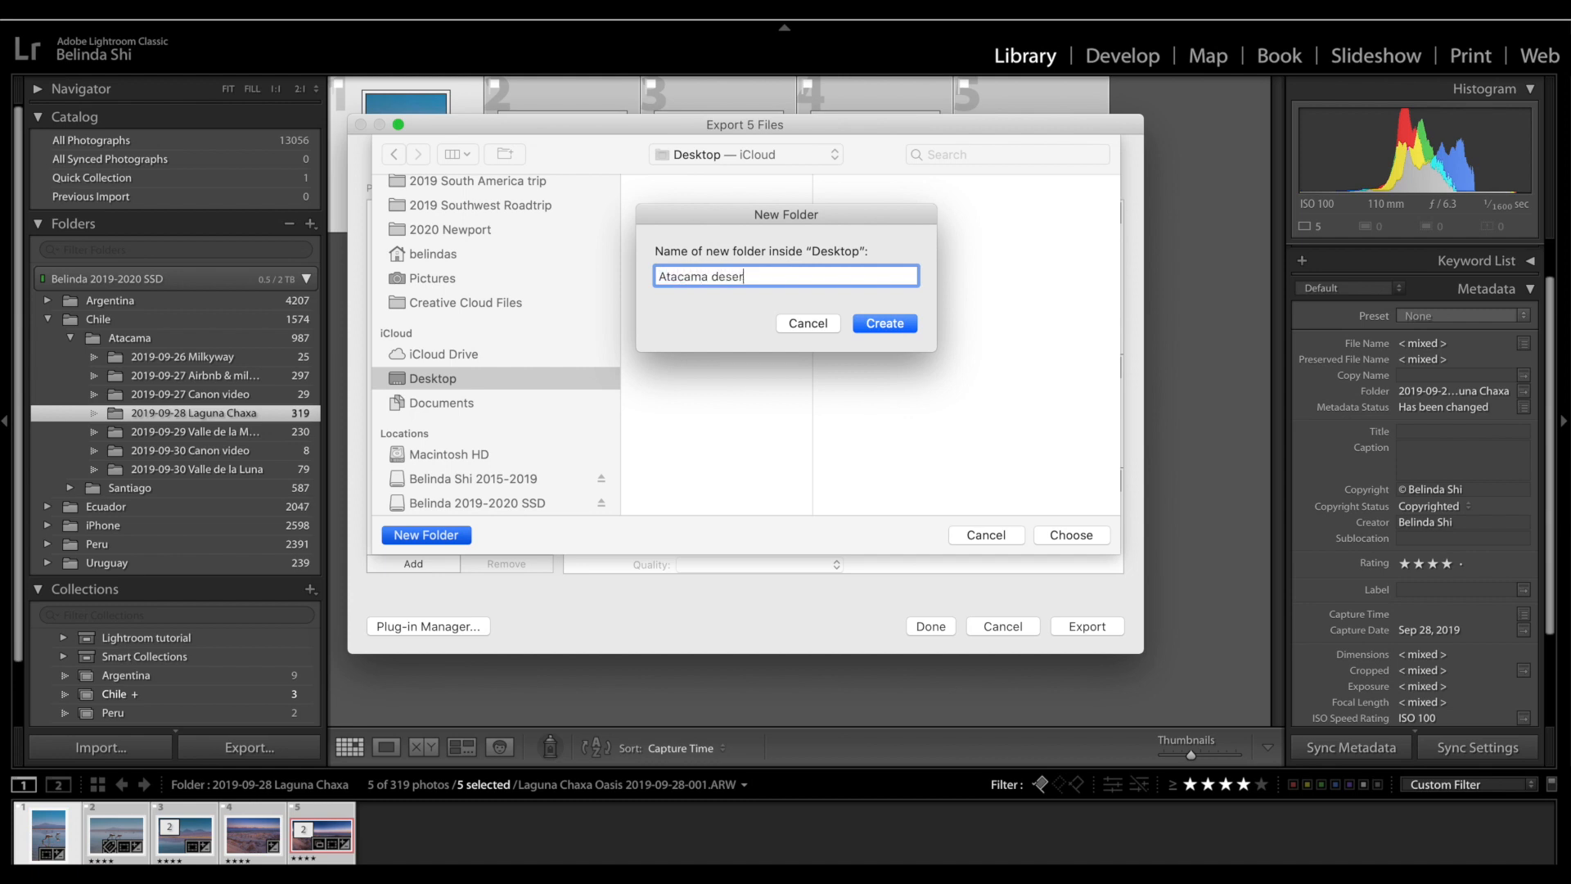
{"action": "left_click", "coordinate": [885, 324]}
{"action": "left_click", "coordinate": [1070, 536]}
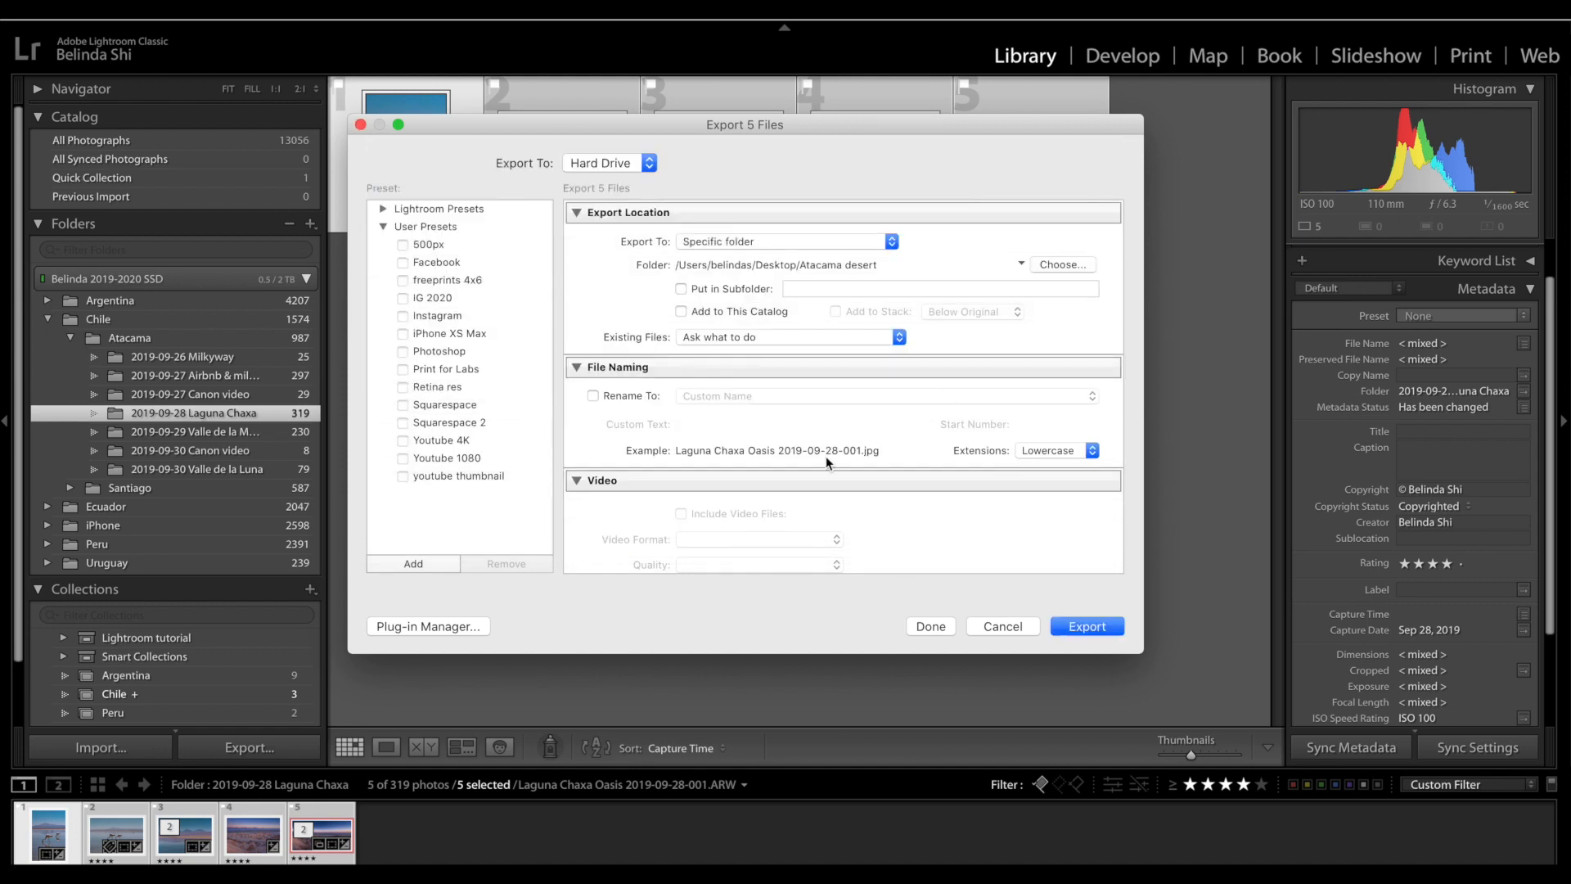
{"action": "scroll", "coordinate": [827, 455], "scroll_direction": "down", "scroll_amount": 2}
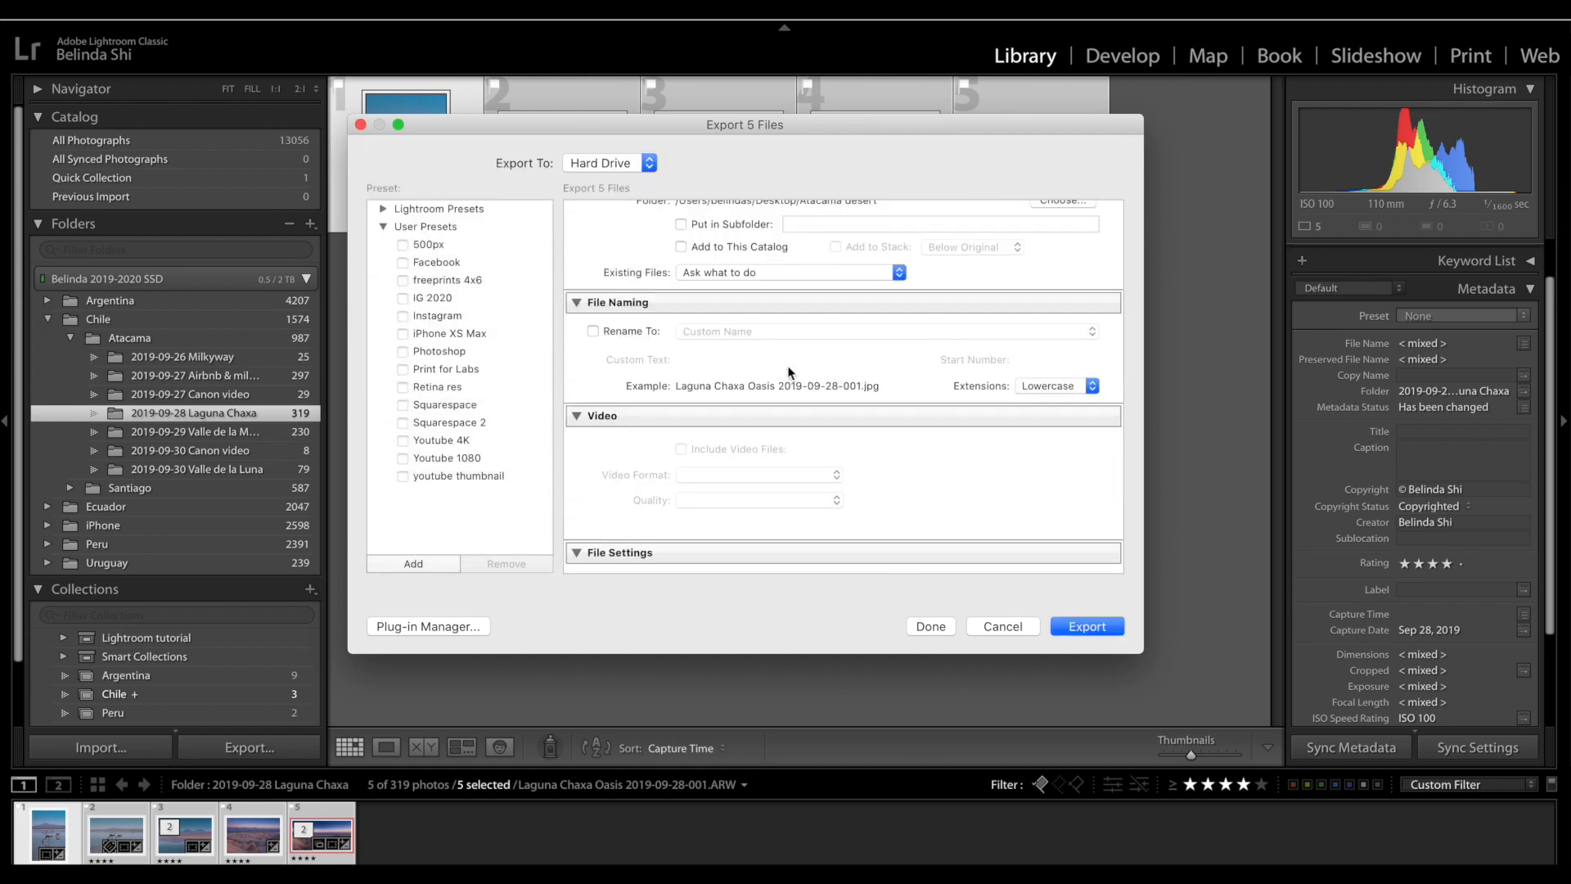
Review the export settings from file naming through file settings, image sizing, sharpening, metadata, watermarking and post-processing.
{"action": "scroll", "coordinate": [788, 367], "scroll_direction": "down", "scroll_amount": 5}
{"action": "scroll", "coordinate": [802, 425], "scroll_direction": "up", "scroll_amount": 5}
{"action": "scroll", "coordinate": [814, 472], "scroll_direction": "down", "scroll_amount": 2}
{"action": "scroll", "coordinate": [814, 469], "scroll_direction": "down", "scroll_amount": 1}
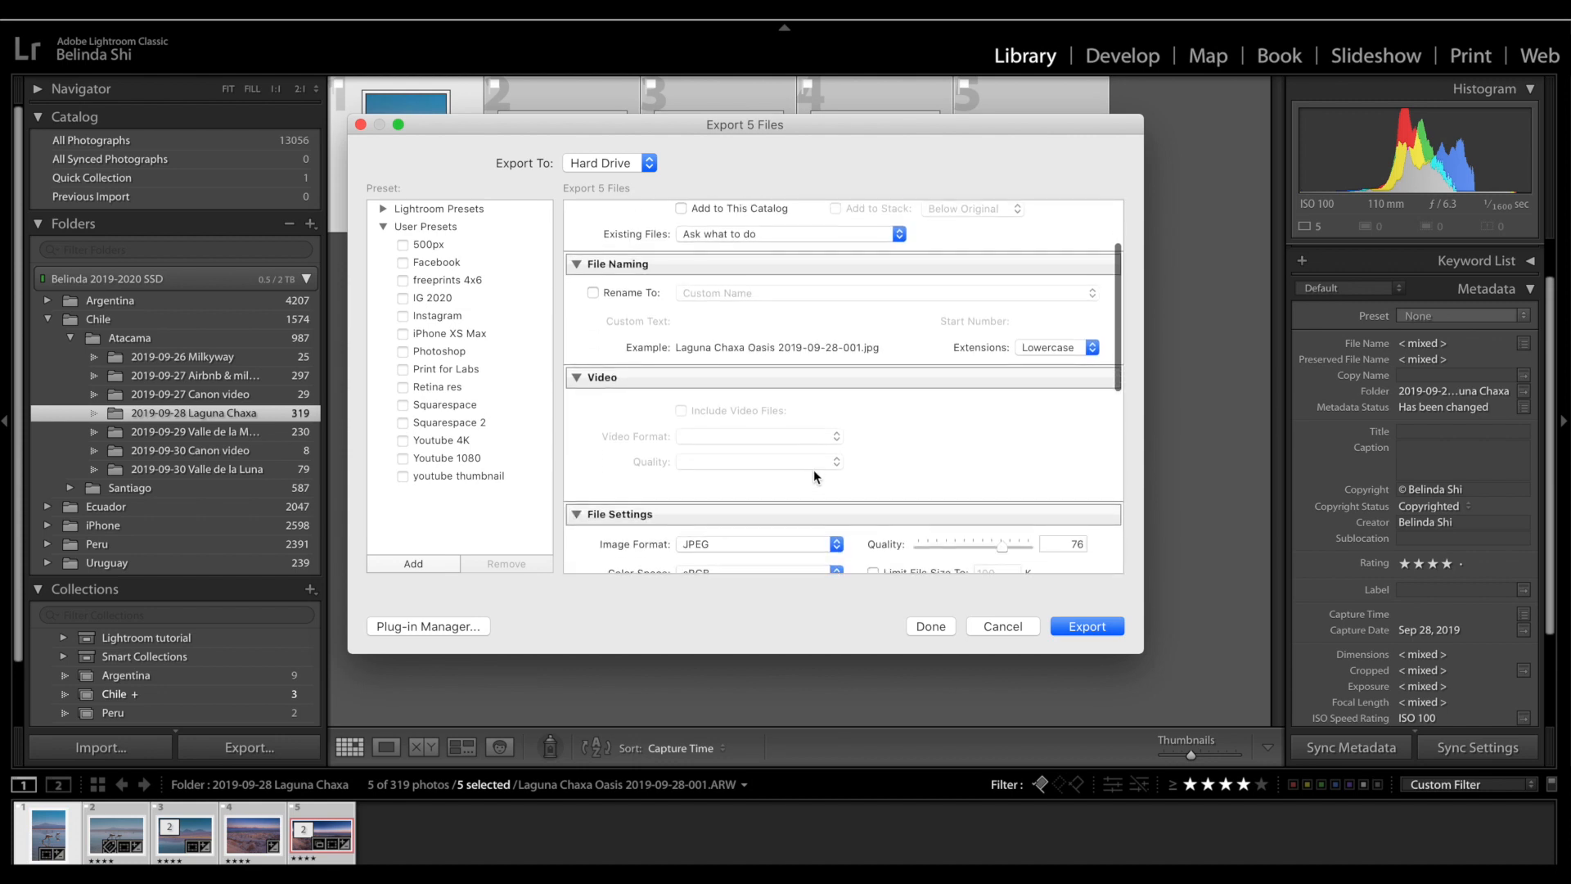
{"action": "scroll", "coordinate": [814, 470], "scroll_direction": "down", "scroll_amount": 2}
{"action": "scroll", "coordinate": [813, 469], "scroll_direction": "down", "scroll_amount": 2}
{"action": "scroll", "coordinate": [814, 470], "scroll_direction": "down", "scroll_amount": 3}
{"action": "scroll", "coordinate": [813, 469], "scroll_direction": "down", "scroll_amount": 4}
{"action": "scroll", "coordinate": [813, 470], "scroll_direction": "down", "scroll_amount": 5}
{"action": "scroll", "coordinate": [813, 470], "scroll_direction": "down", "scroll_amount": 4}
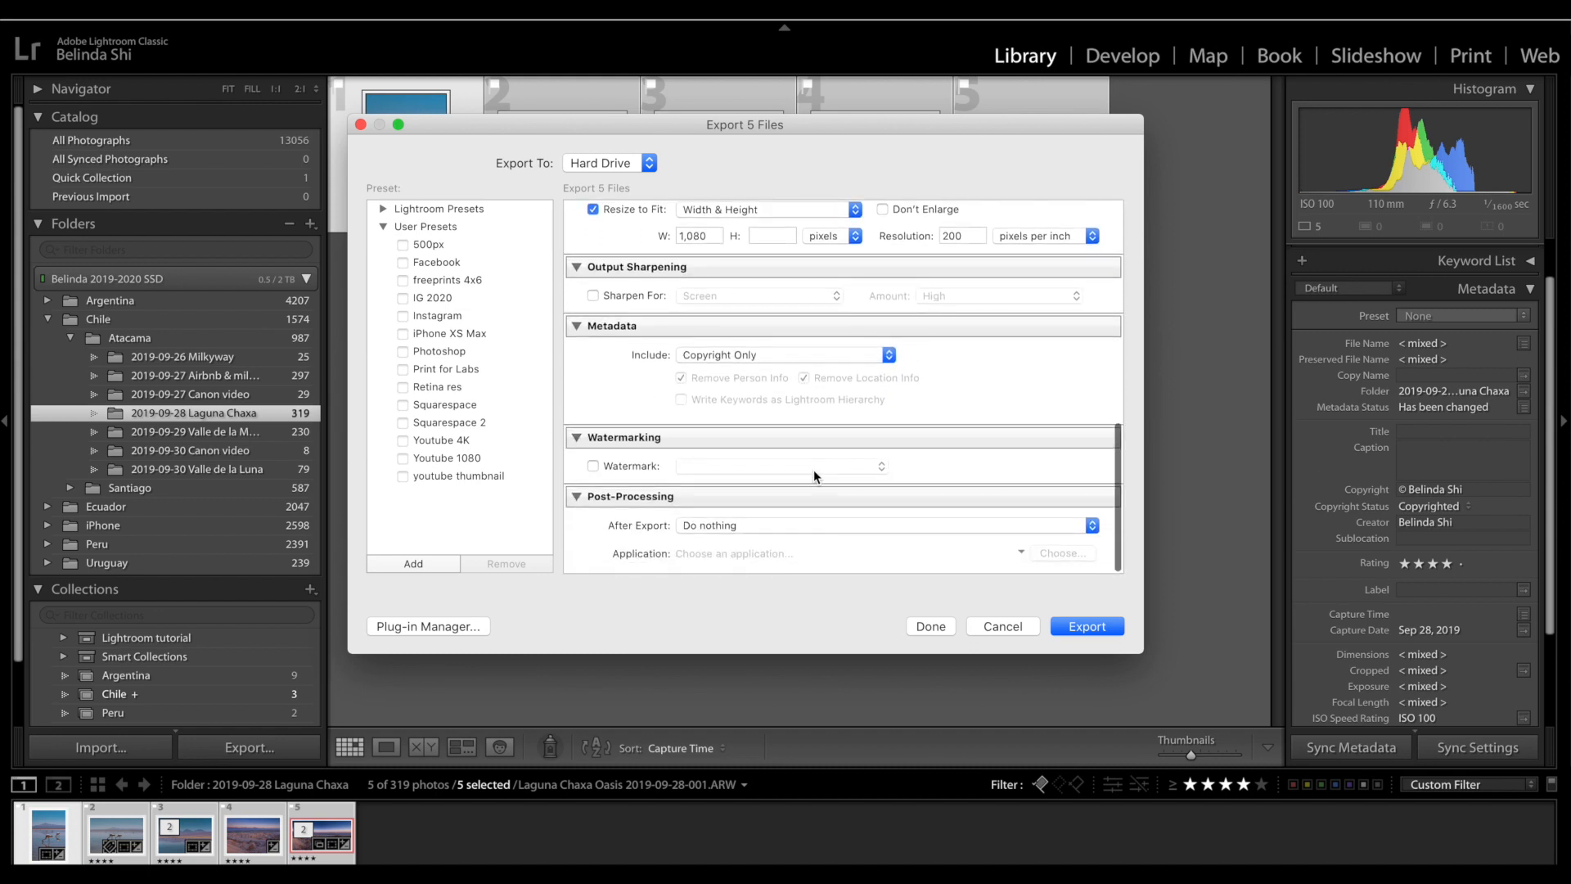
{"action": "scroll", "coordinate": [815, 450], "scroll_direction": "up", "scroll_amount": 12}
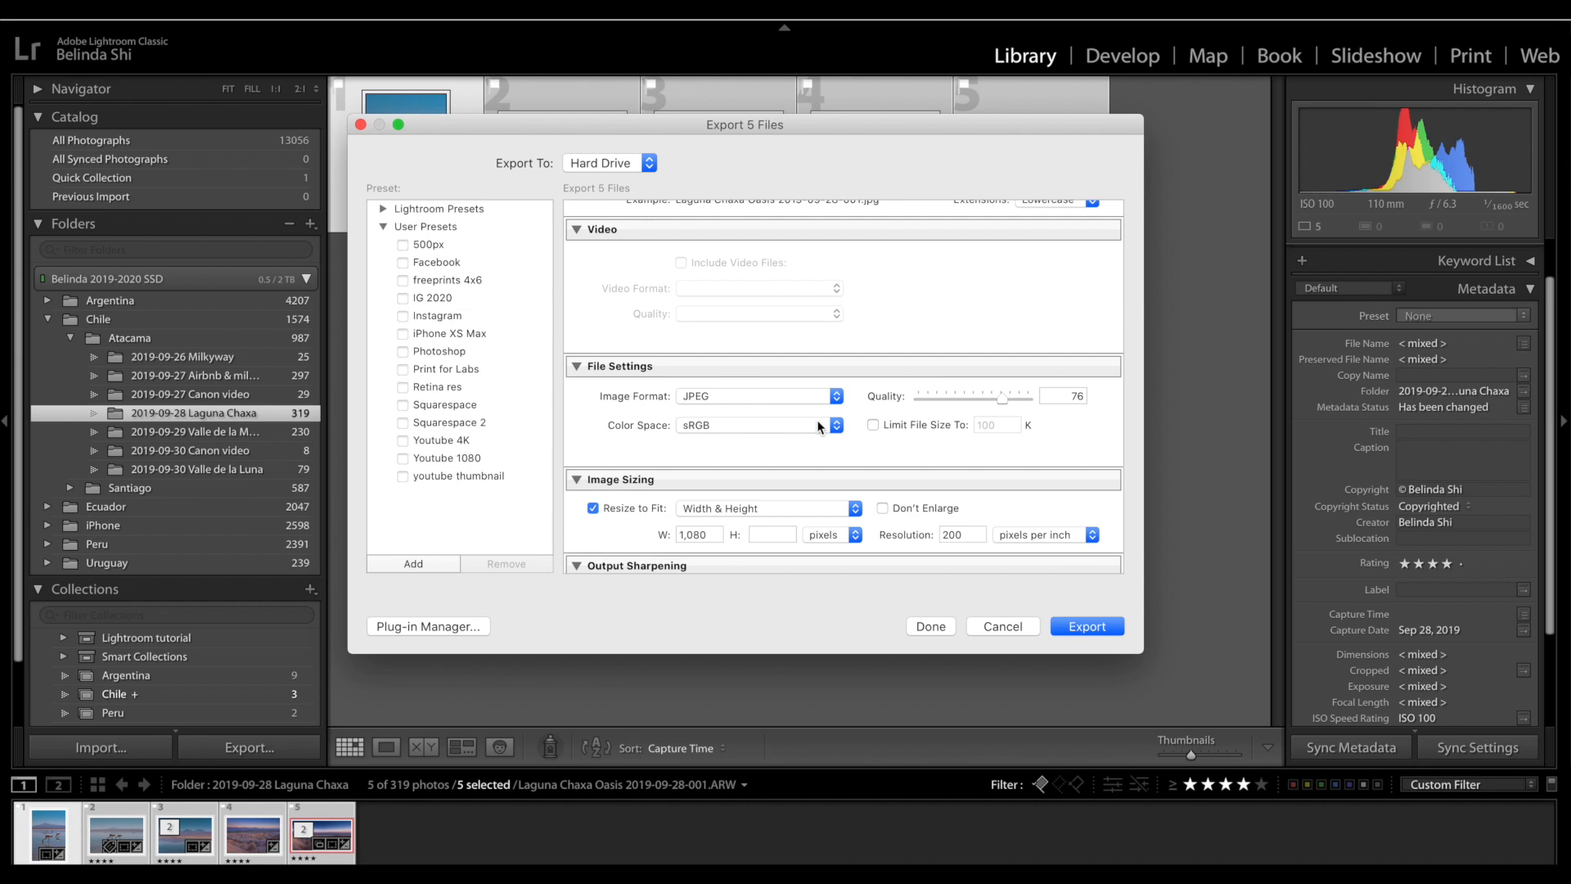
{"action": "scroll", "coordinate": [819, 425], "scroll_direction": "down", "scroll_amount": 1}
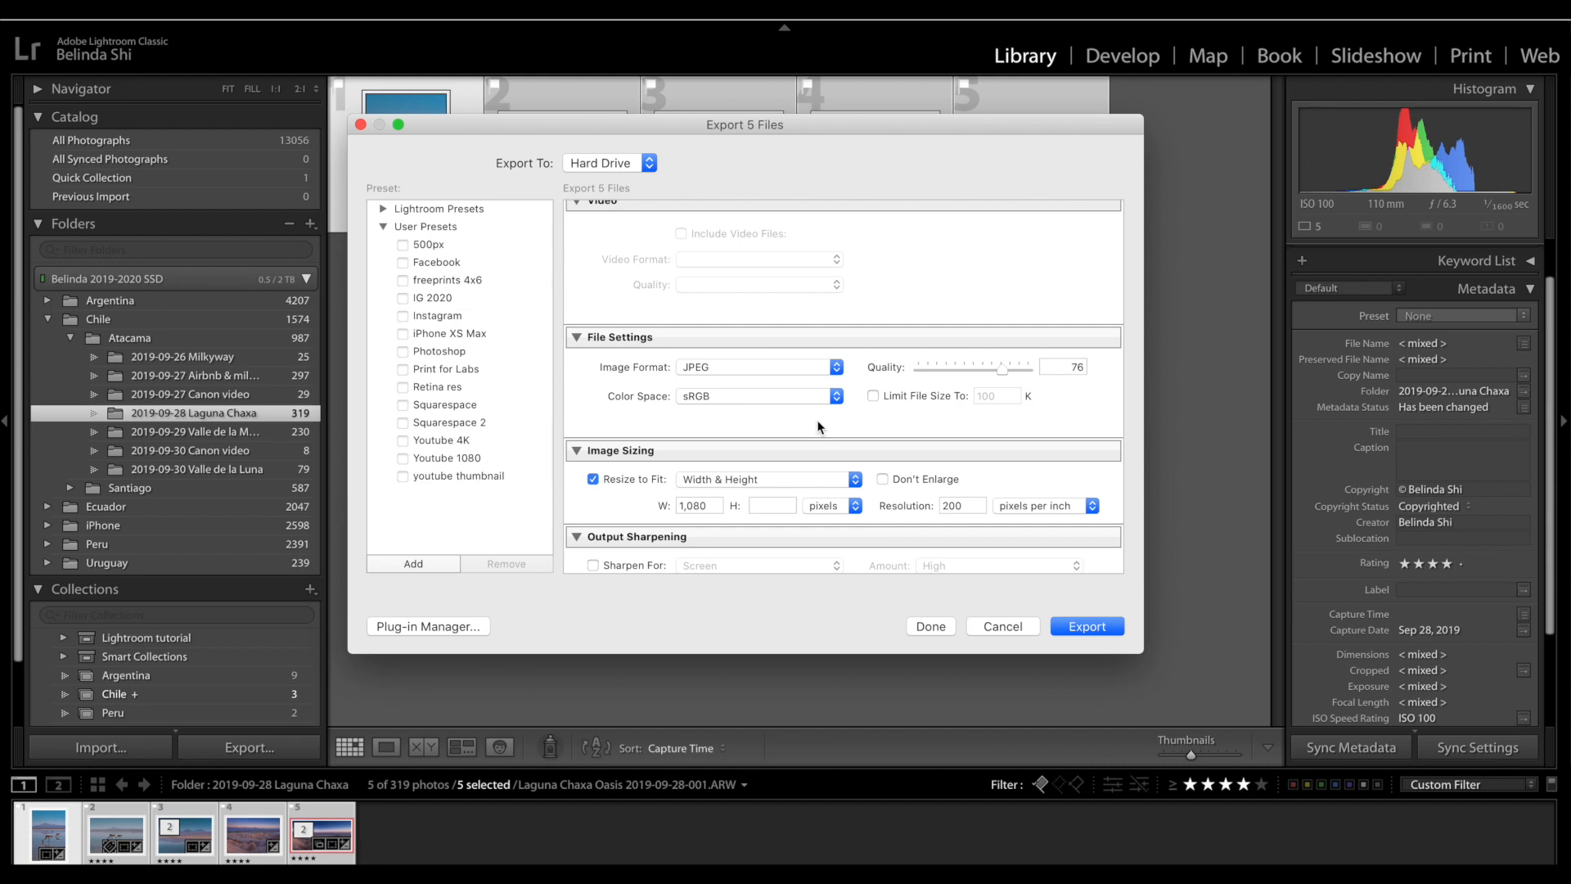
{"action": "scroll", "coordinate": [818, 426], "scroll_direction": "down", "scroll_amount": 4}
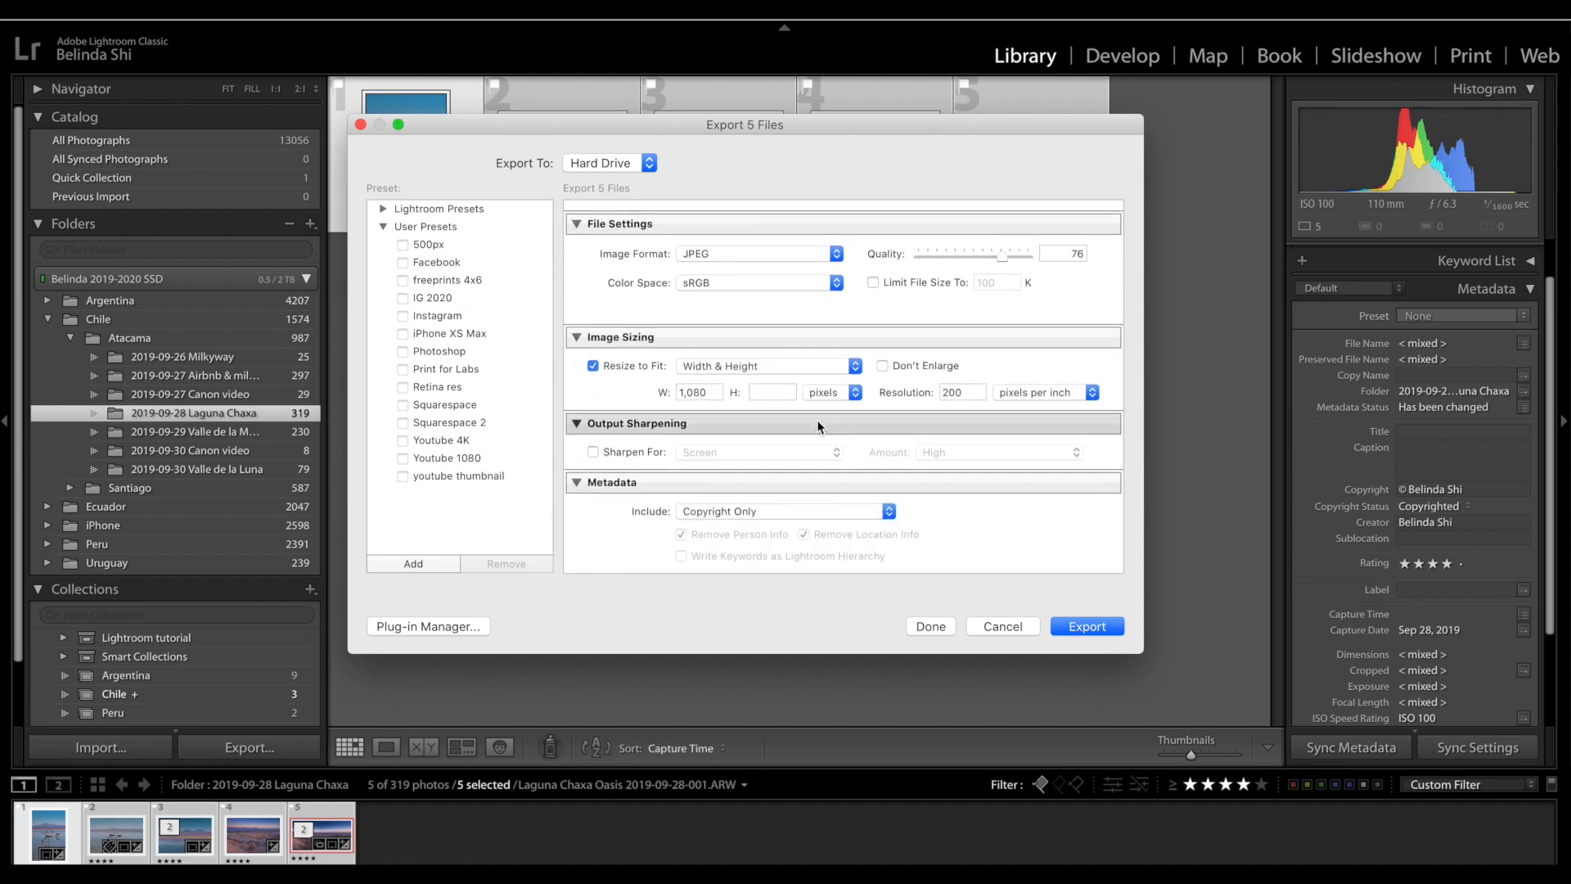
{"action": "scroll", "coordinate": [819, 426], "scroll_direction": "down", "scroll_amount": 2}
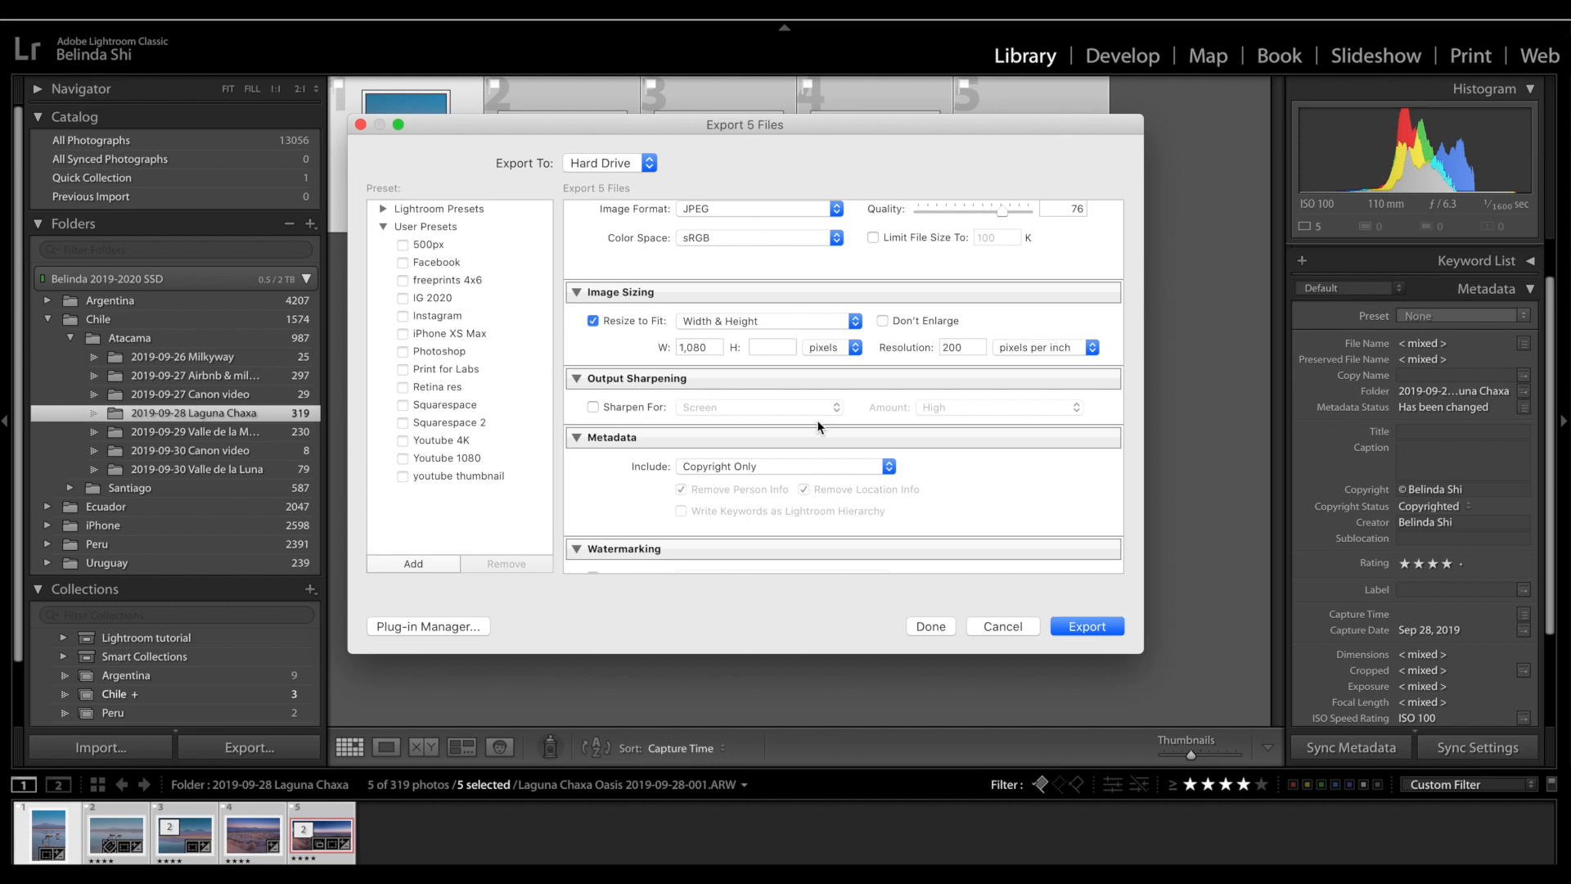
{"action": "scroll", "coordinate": [818, 426], "scroll_direction": "down", "scroll_amount": 1}
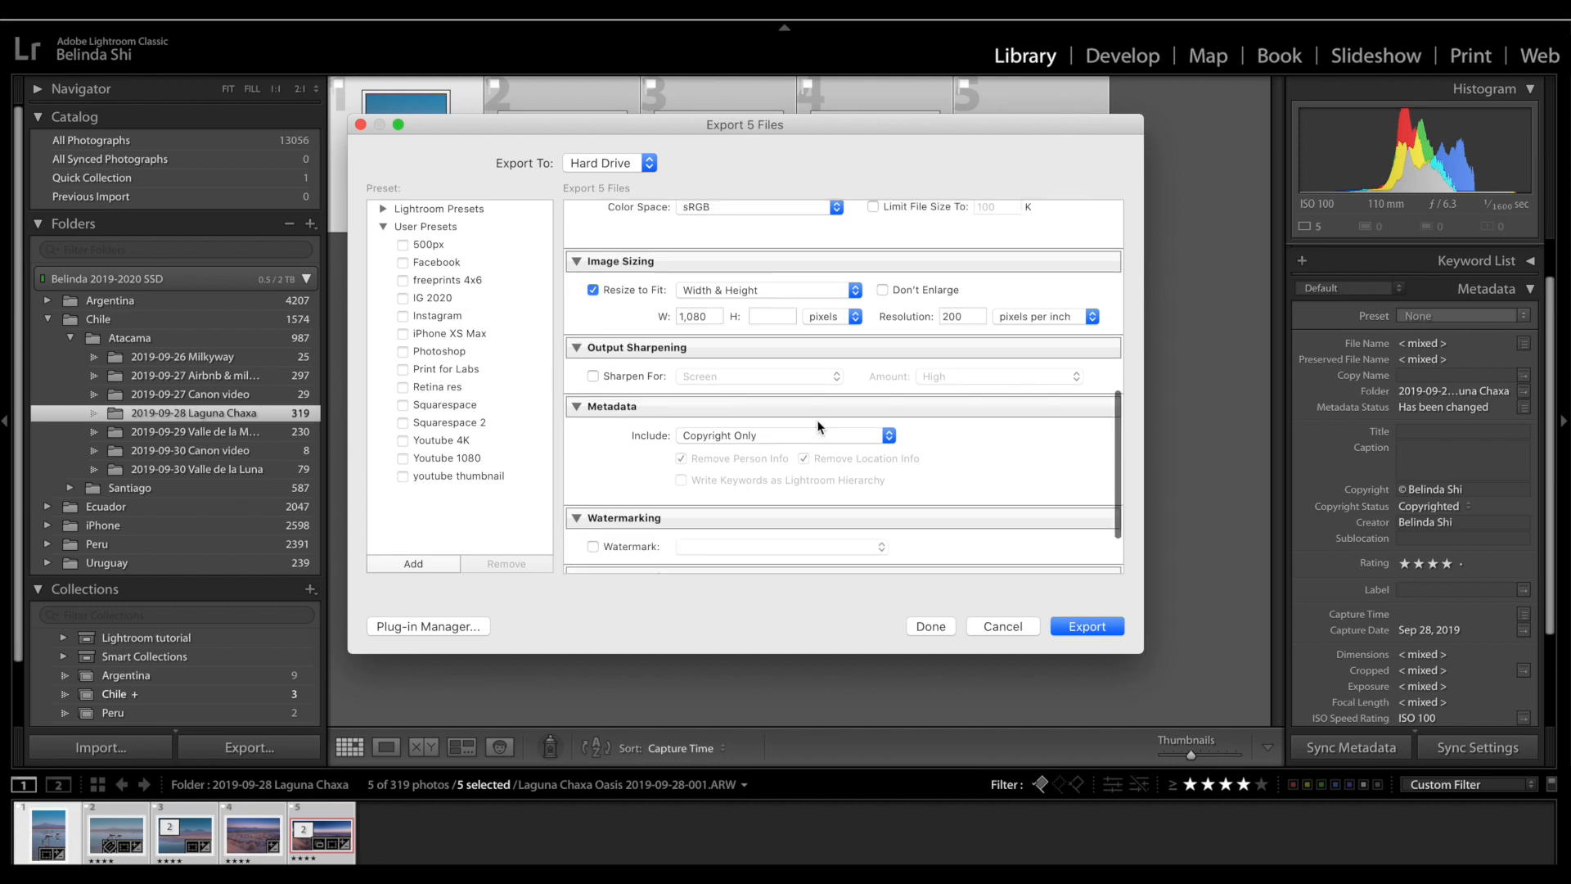
{"action": "scroll", "coordinate": [819, 427], "scroll_direction": "up", "scroll_amount": 3}
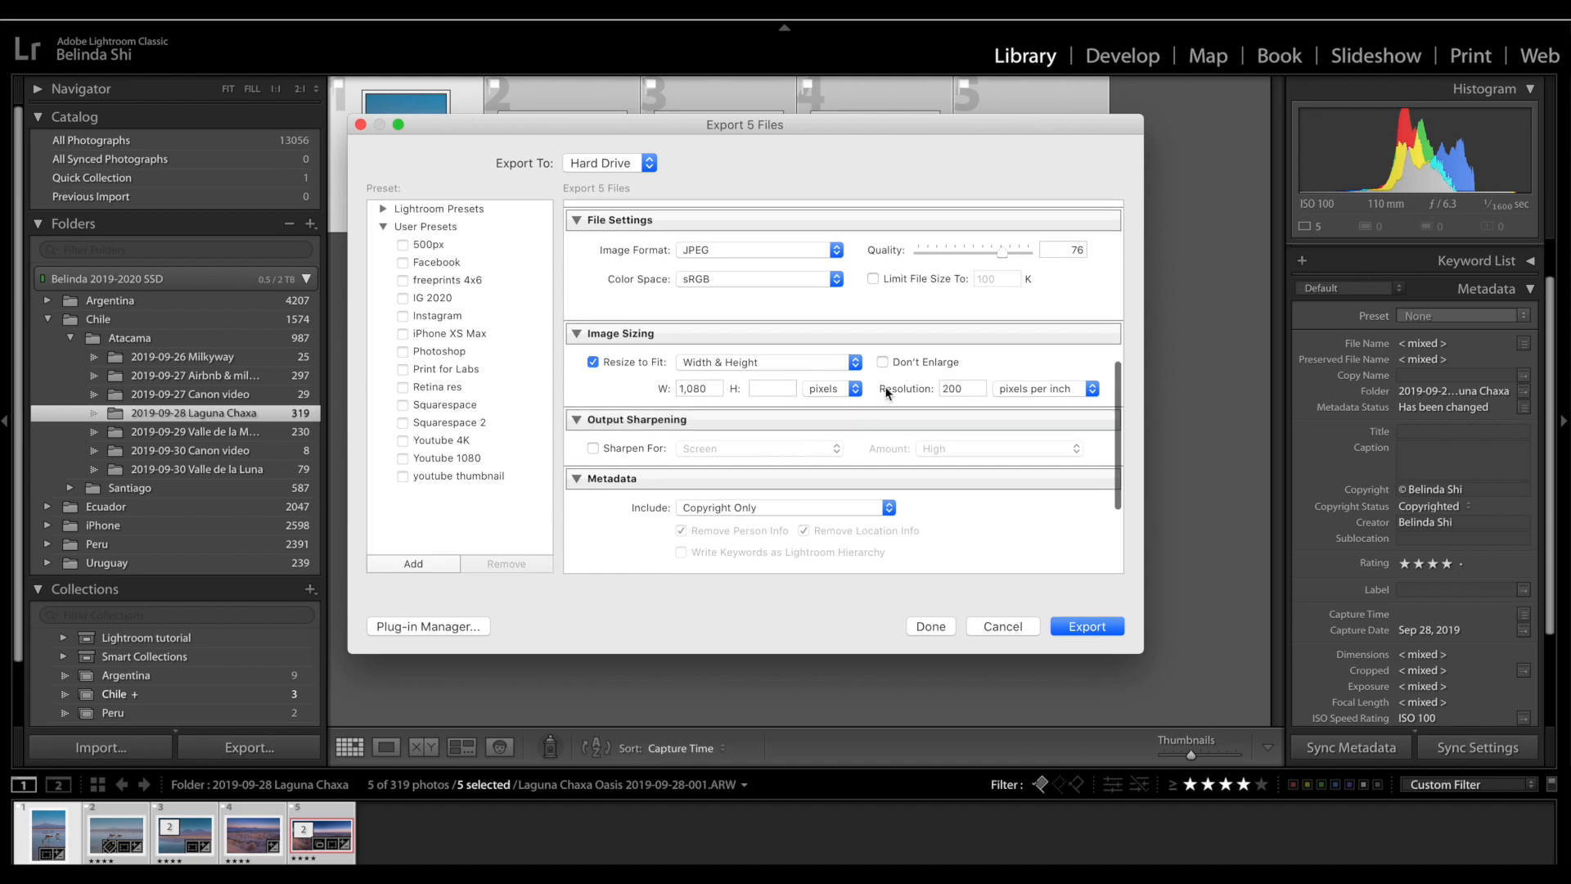
{"action": "scroll", "coordinate": [830, 350], "scroll_direction": "up", "scroll_amount": 5}
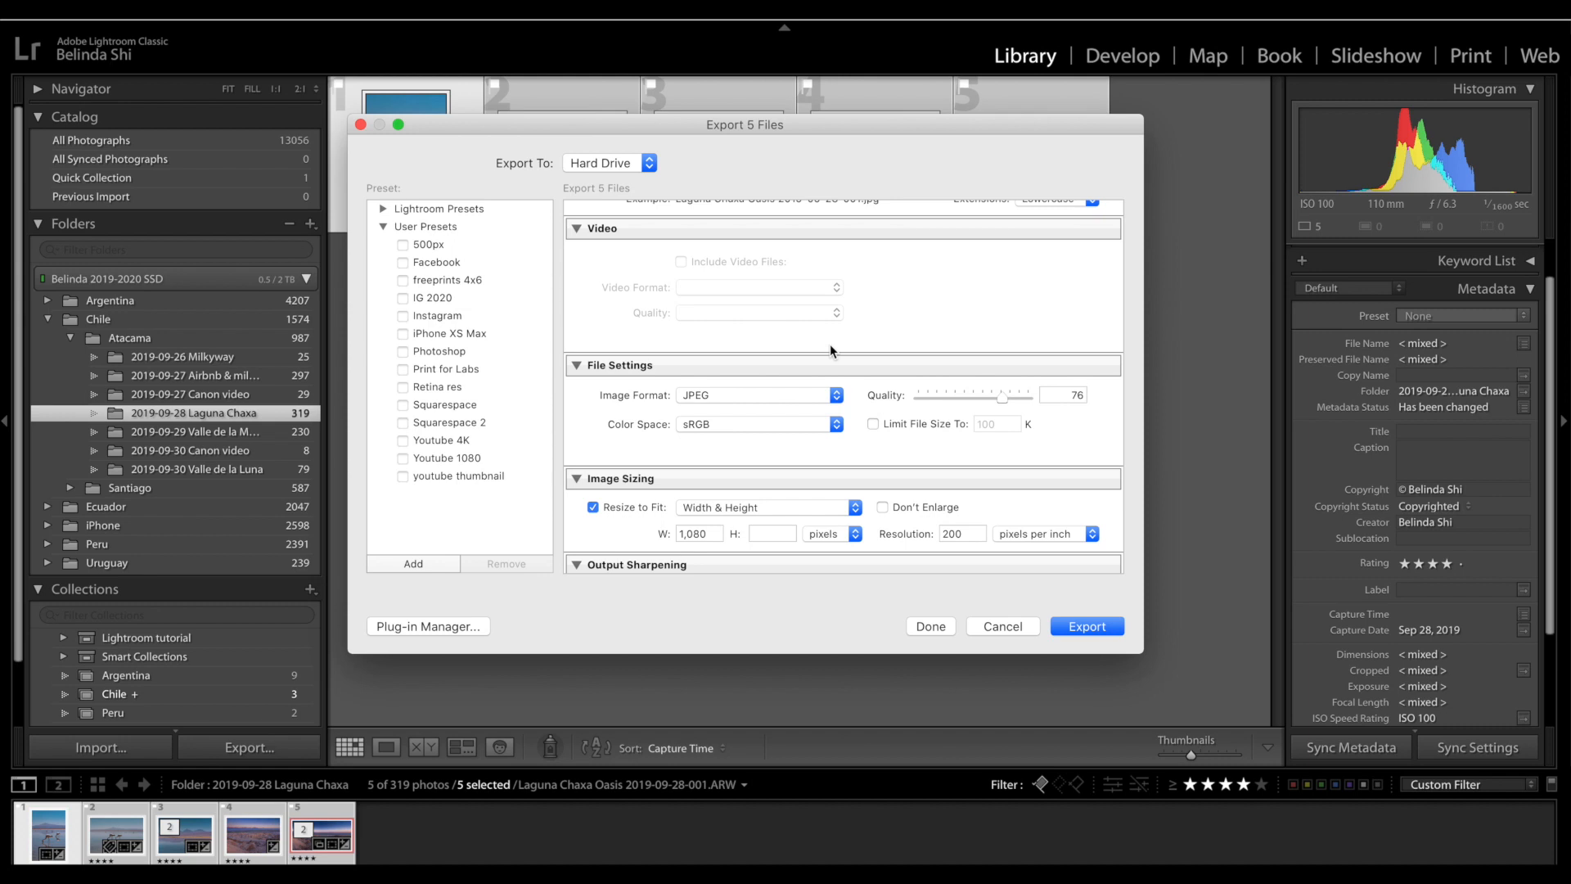
{"action": "scroll", "coordinate": [829, 351], "scroll_direction": "up", "scroll_amount": 1}
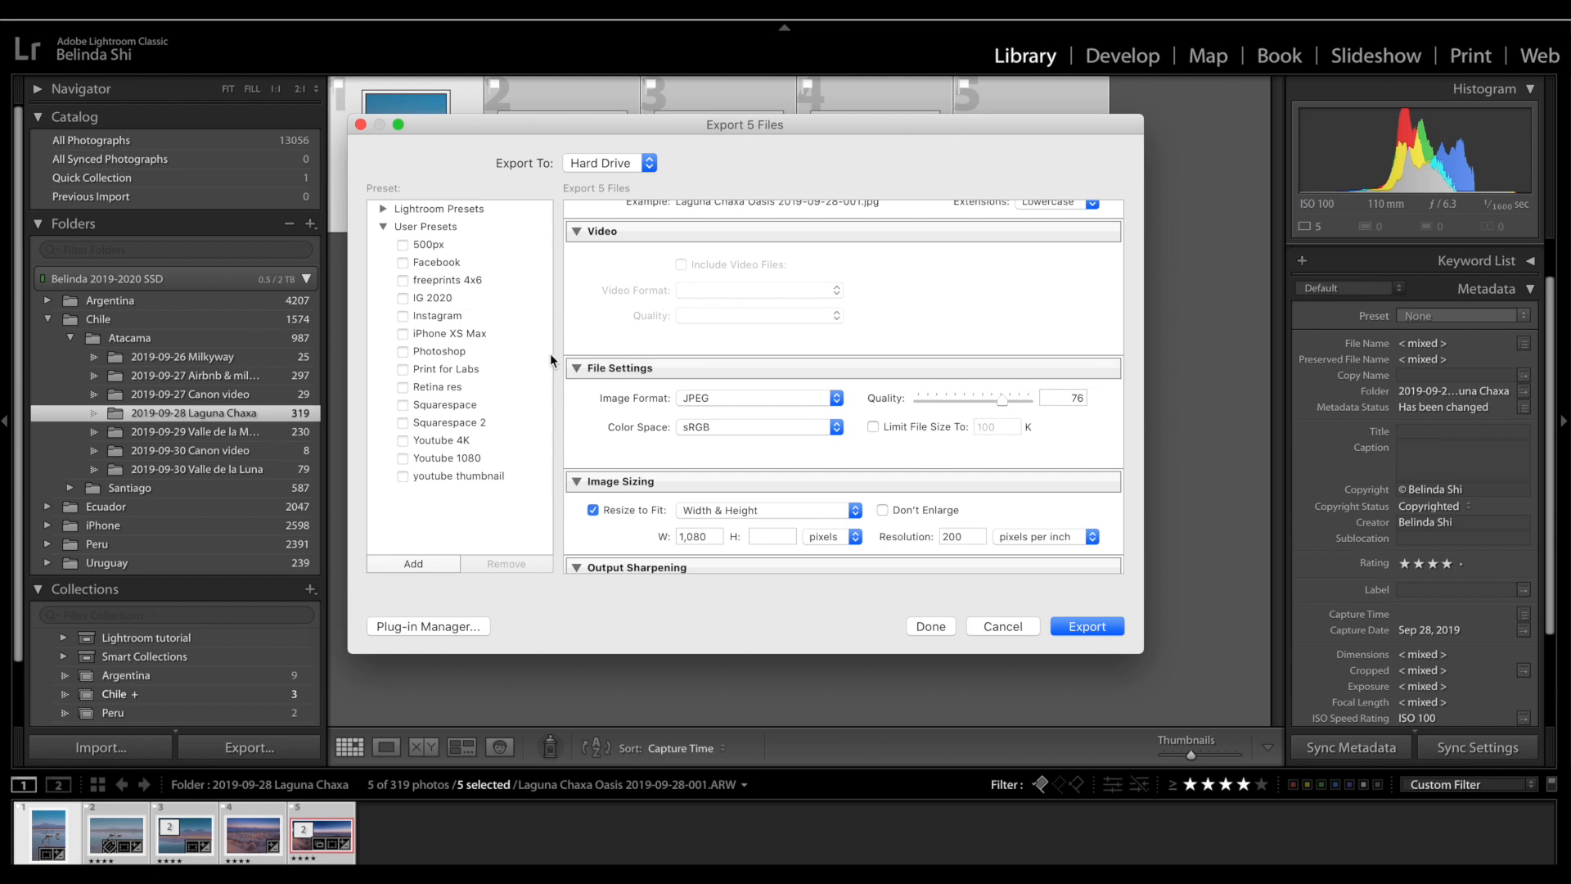
Apply the Instagram export preset and try the Adobe RGB (1998) color space.
{"action": "left_click", "coordinate": [445, 315]}
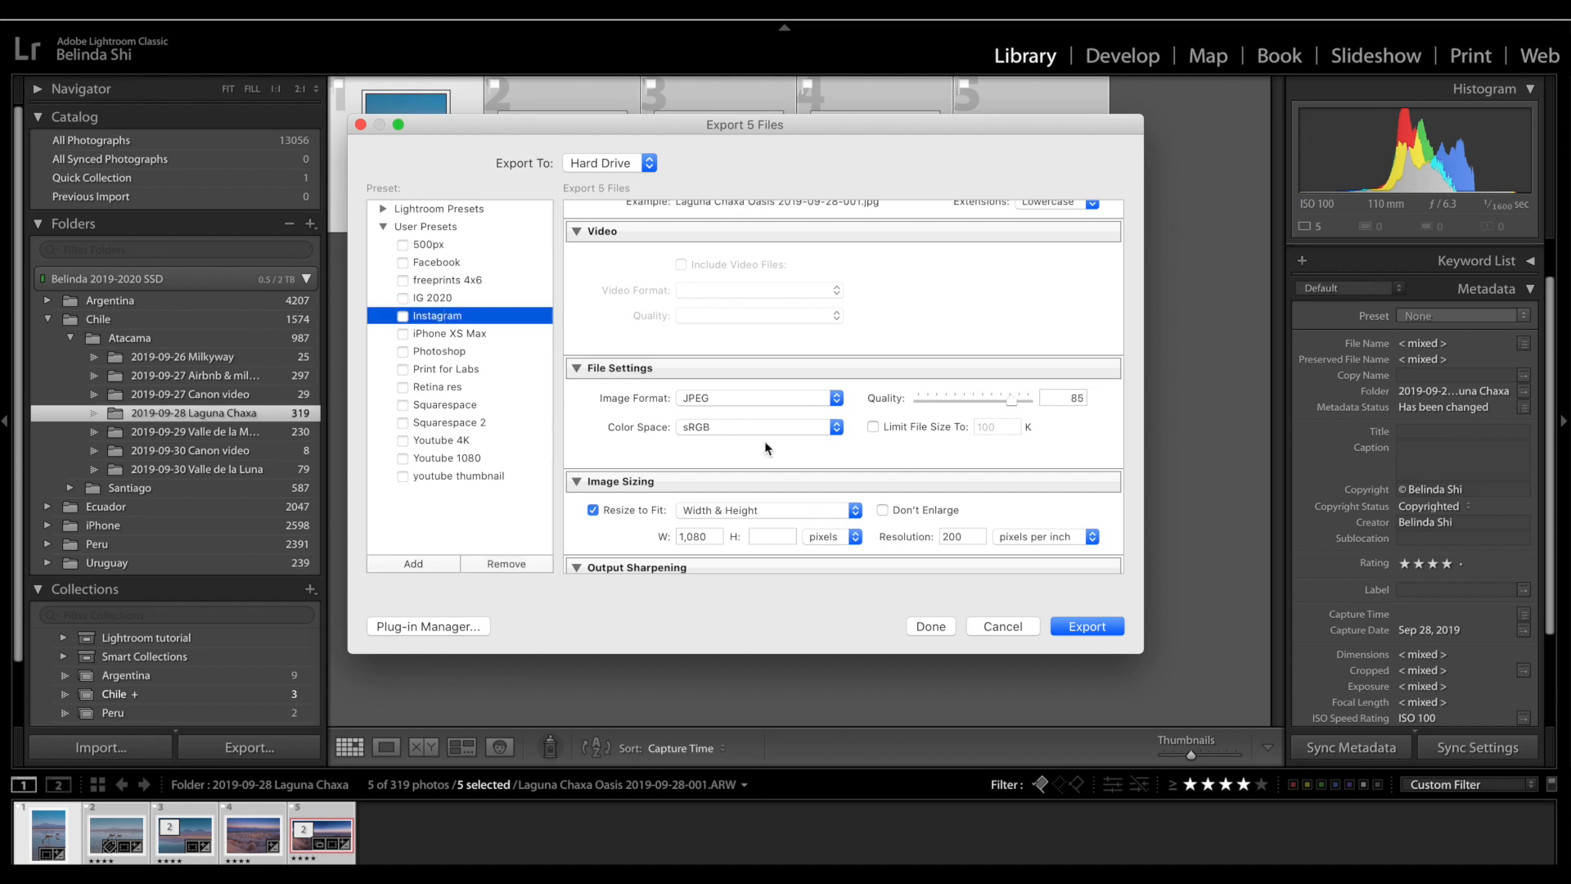
{"action": "scroll", "coordinate": [767, 448], "scroll_direction": "down", "scroll_amount": 3}
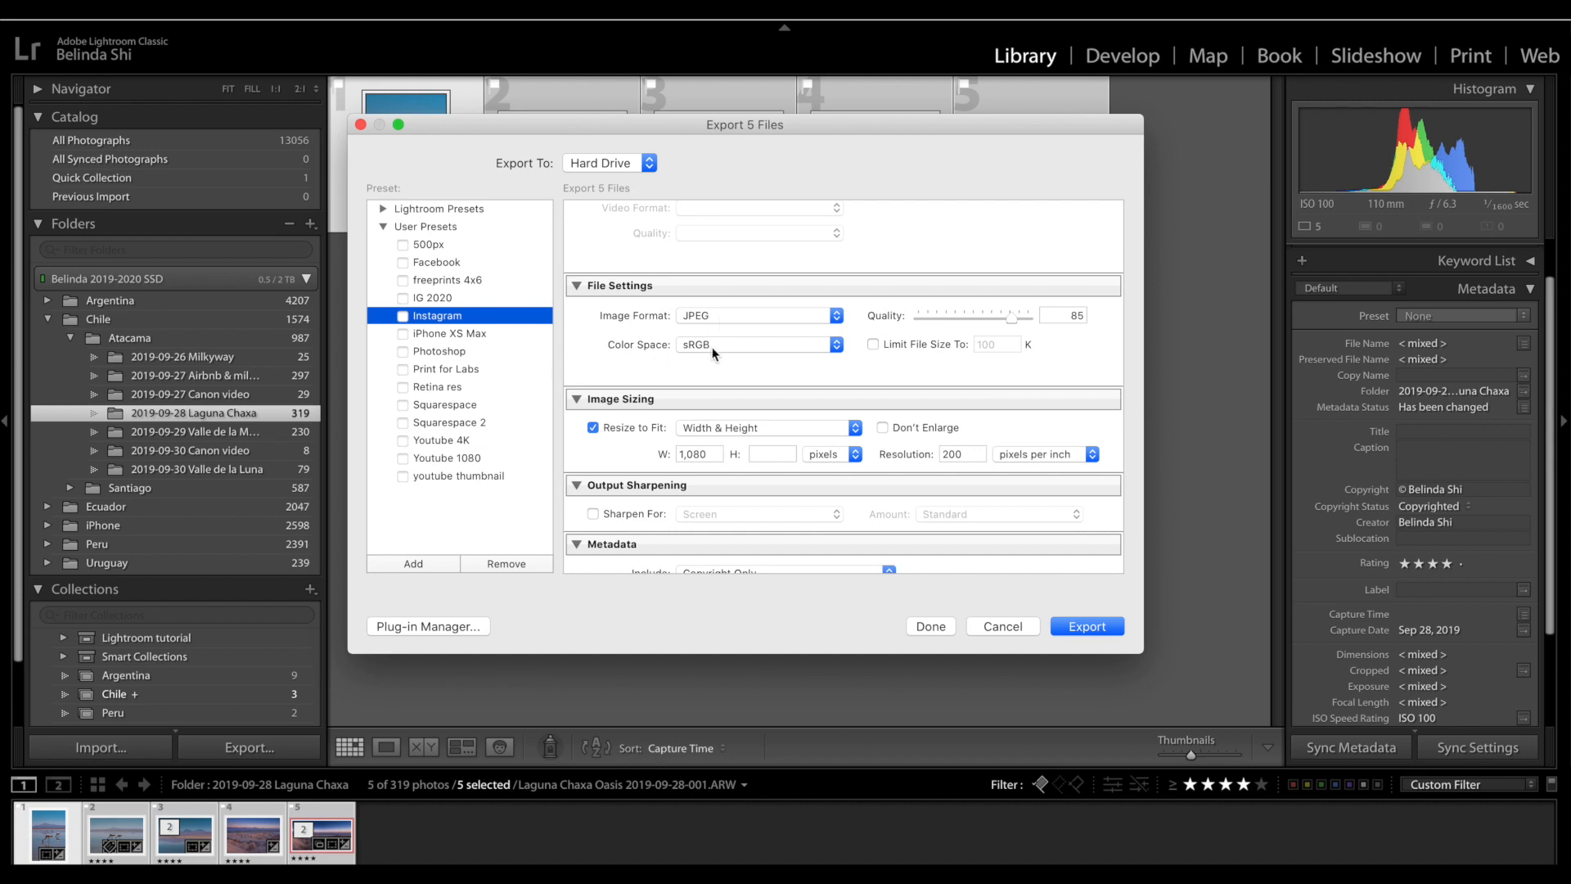
{"action": "left_click", "coordinate": [763, 344]}
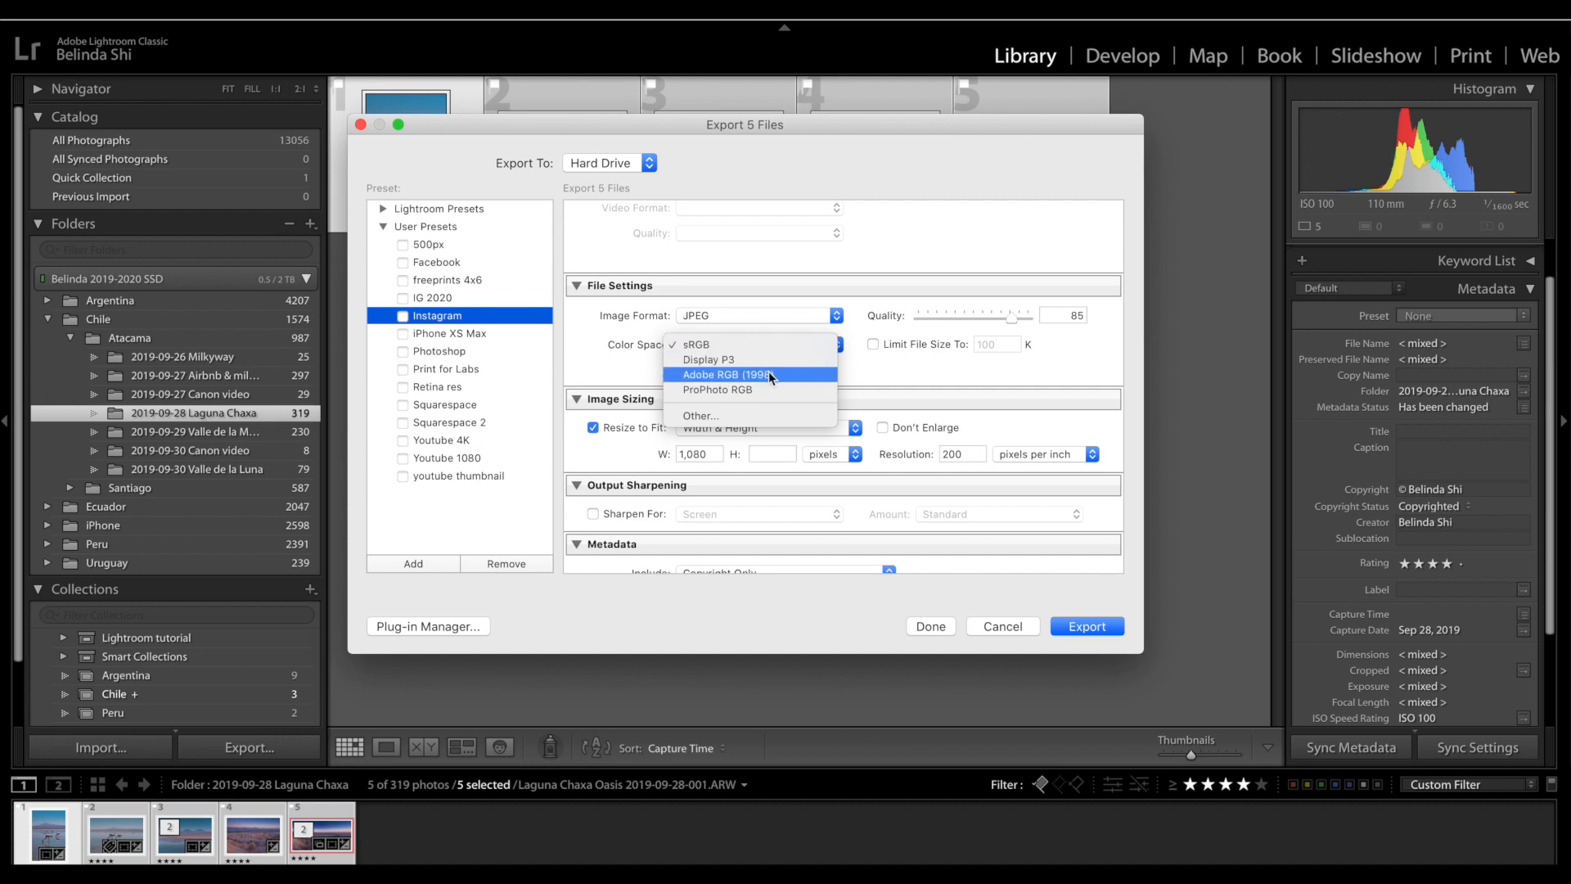
{"action": "left_click", "coordinate": [768, 374]}
{"action": "left_click", "coordinate": [769, 347]}
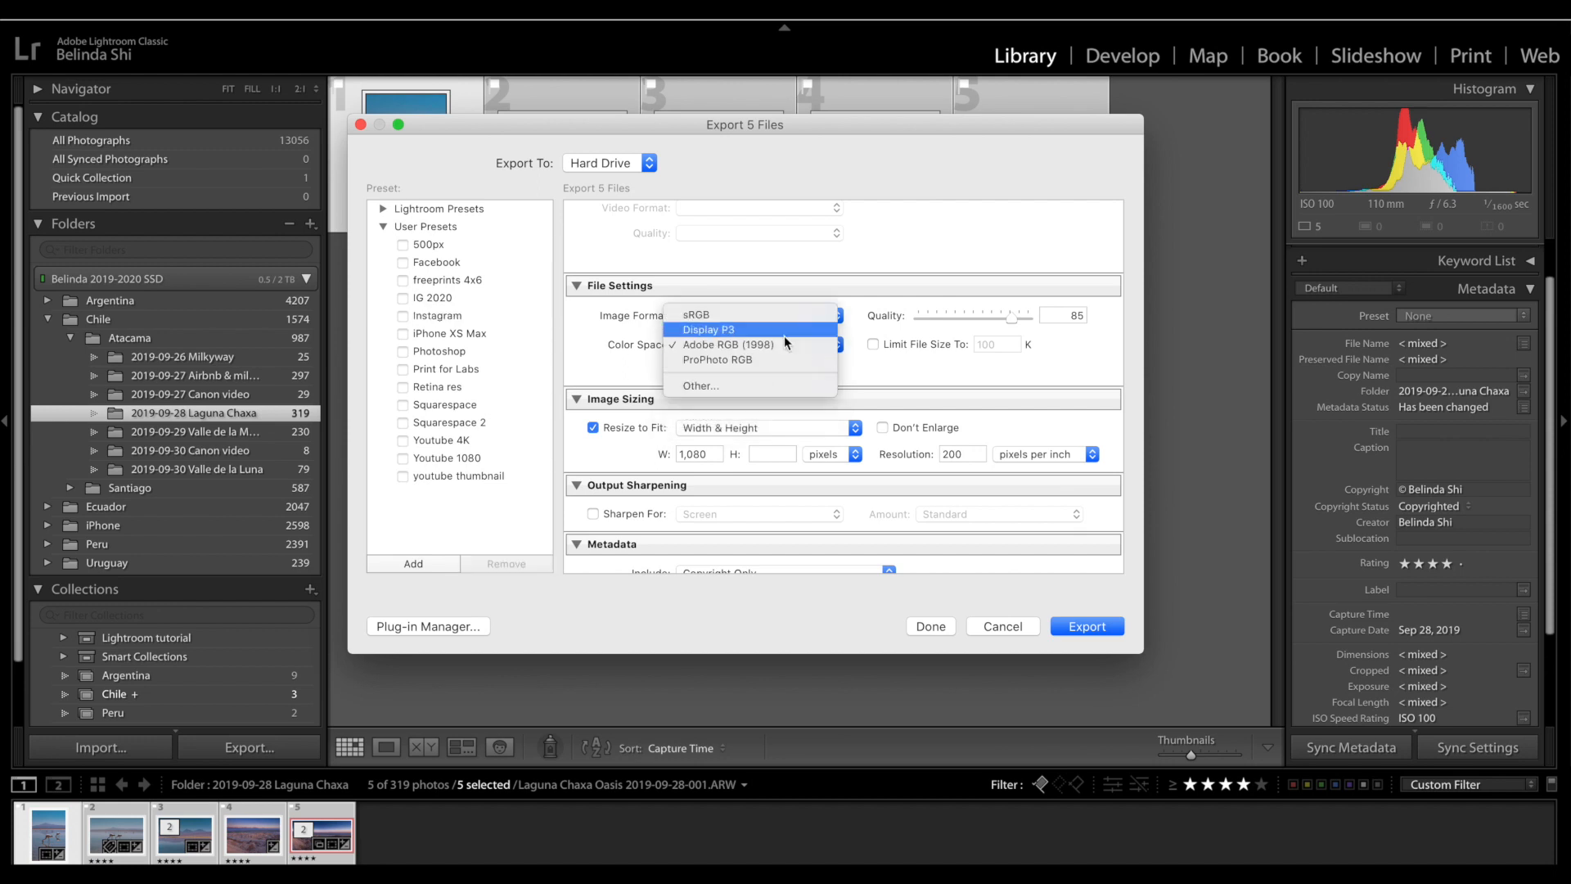
{"action": "left_click", "coordinate": [750, 347]}
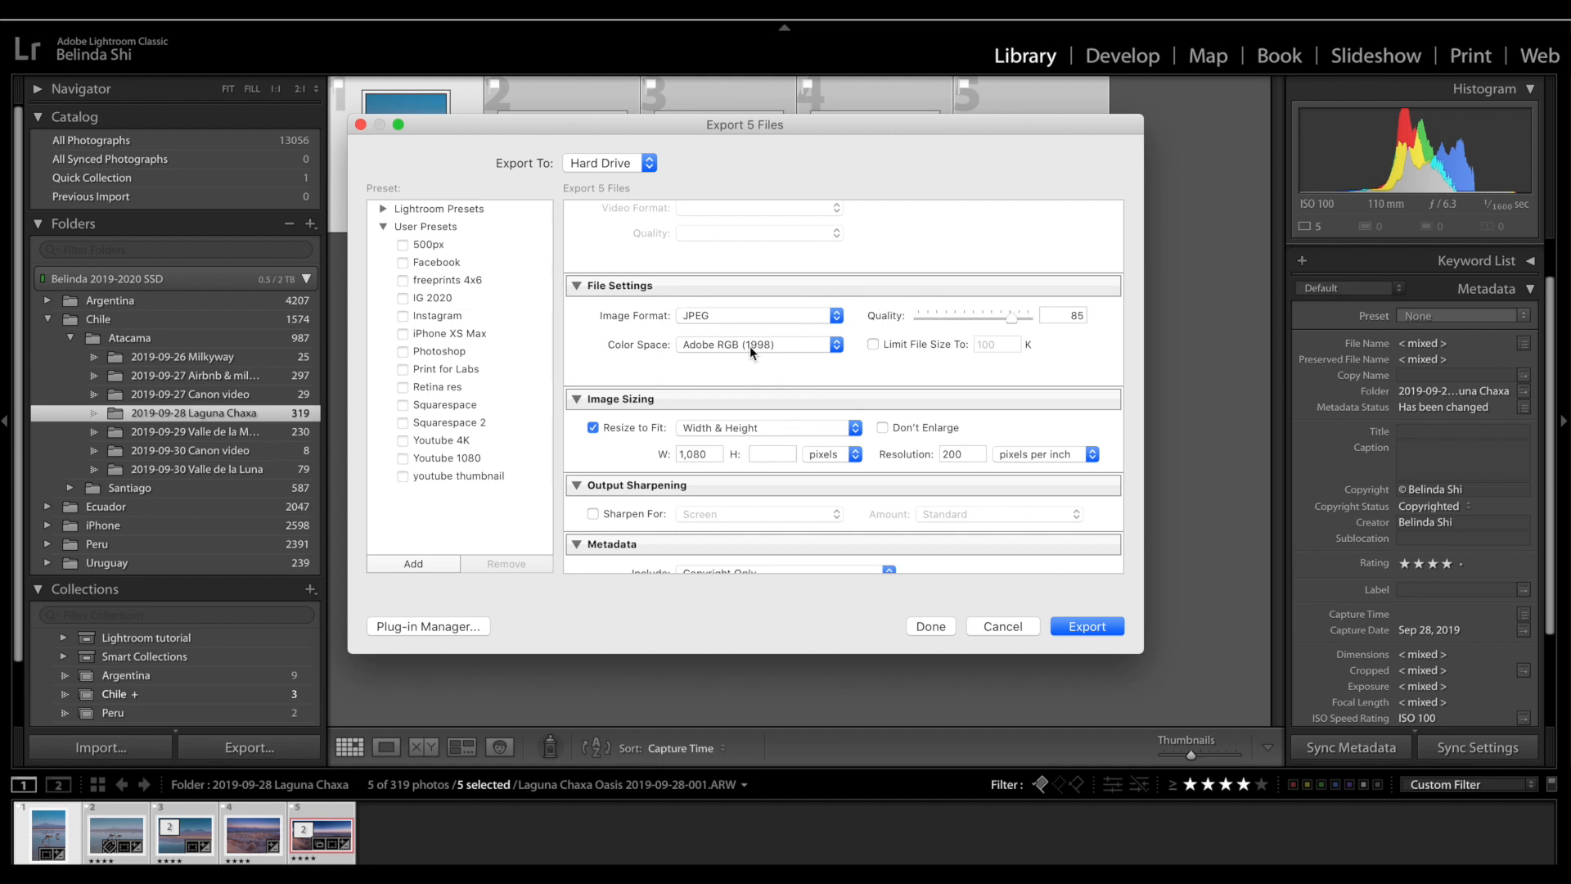
Set the color space back to sRGB and the JPEG quality to 85.
{"action": "left_click", "coordinate": [750, 345]}
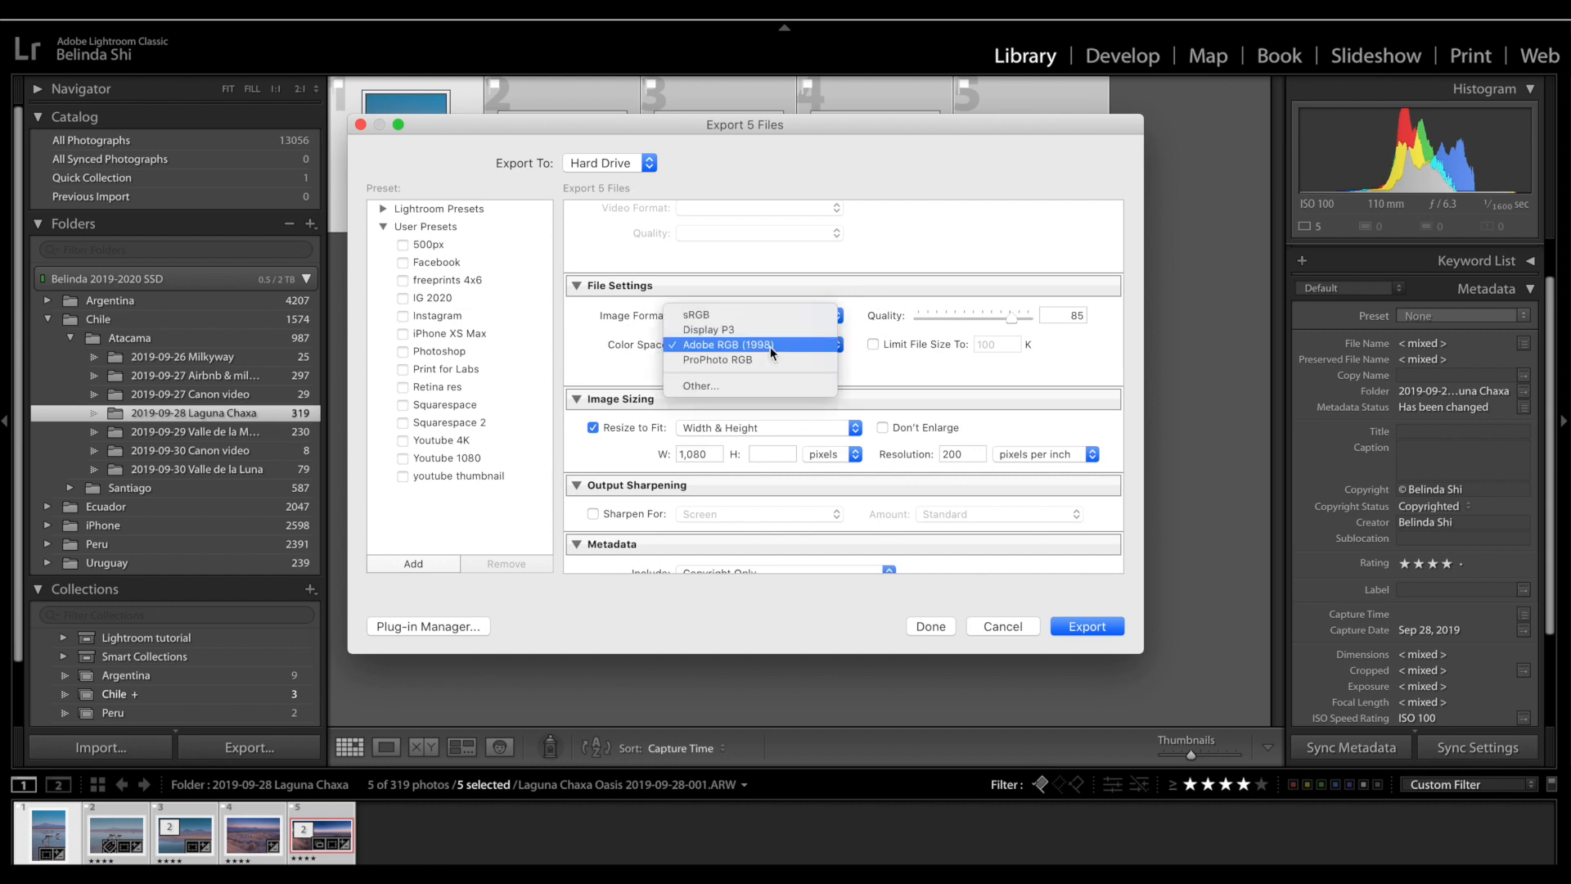
{"action": "left_click", "coordinate": [780, 316]}
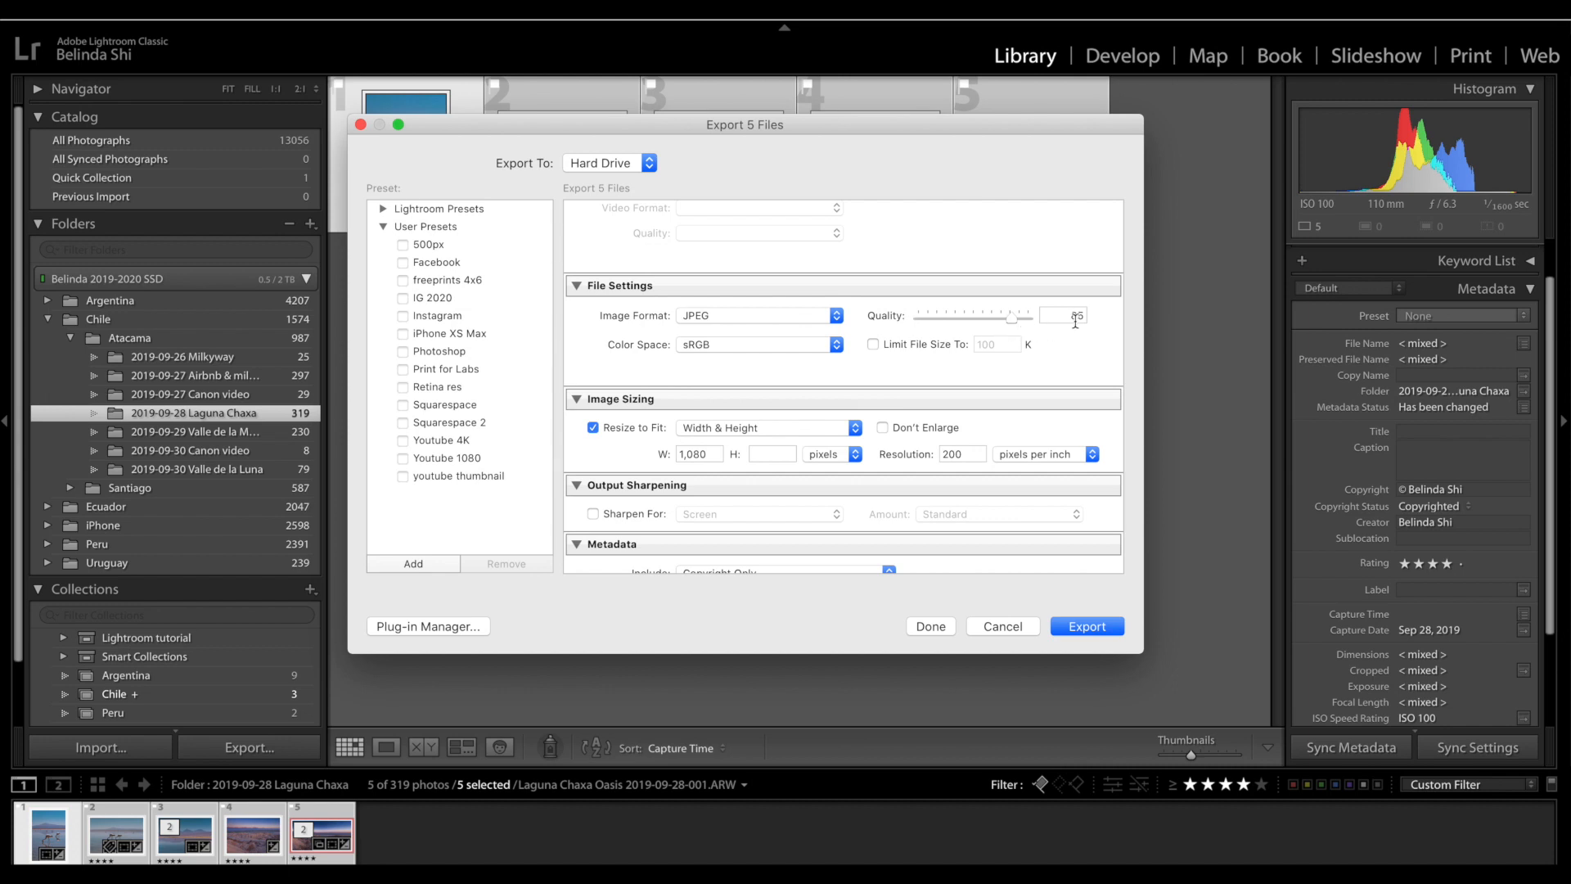
{"action": "left_click_drag", "start_coordinate": [1012, 319], "coordinate": [1033, 323]}
{"action": "double_click", "coordinate": [1069, 315]}
{"action": "type", "text": "85"}
{"action": "left_click_drag", "start_coordinate": [1011, 317], "coordinate": [1011, 324]}
{"action": "scroll", "coordinate": [983, 368], "scroll_direction": "down", "scroll_amount": 1}
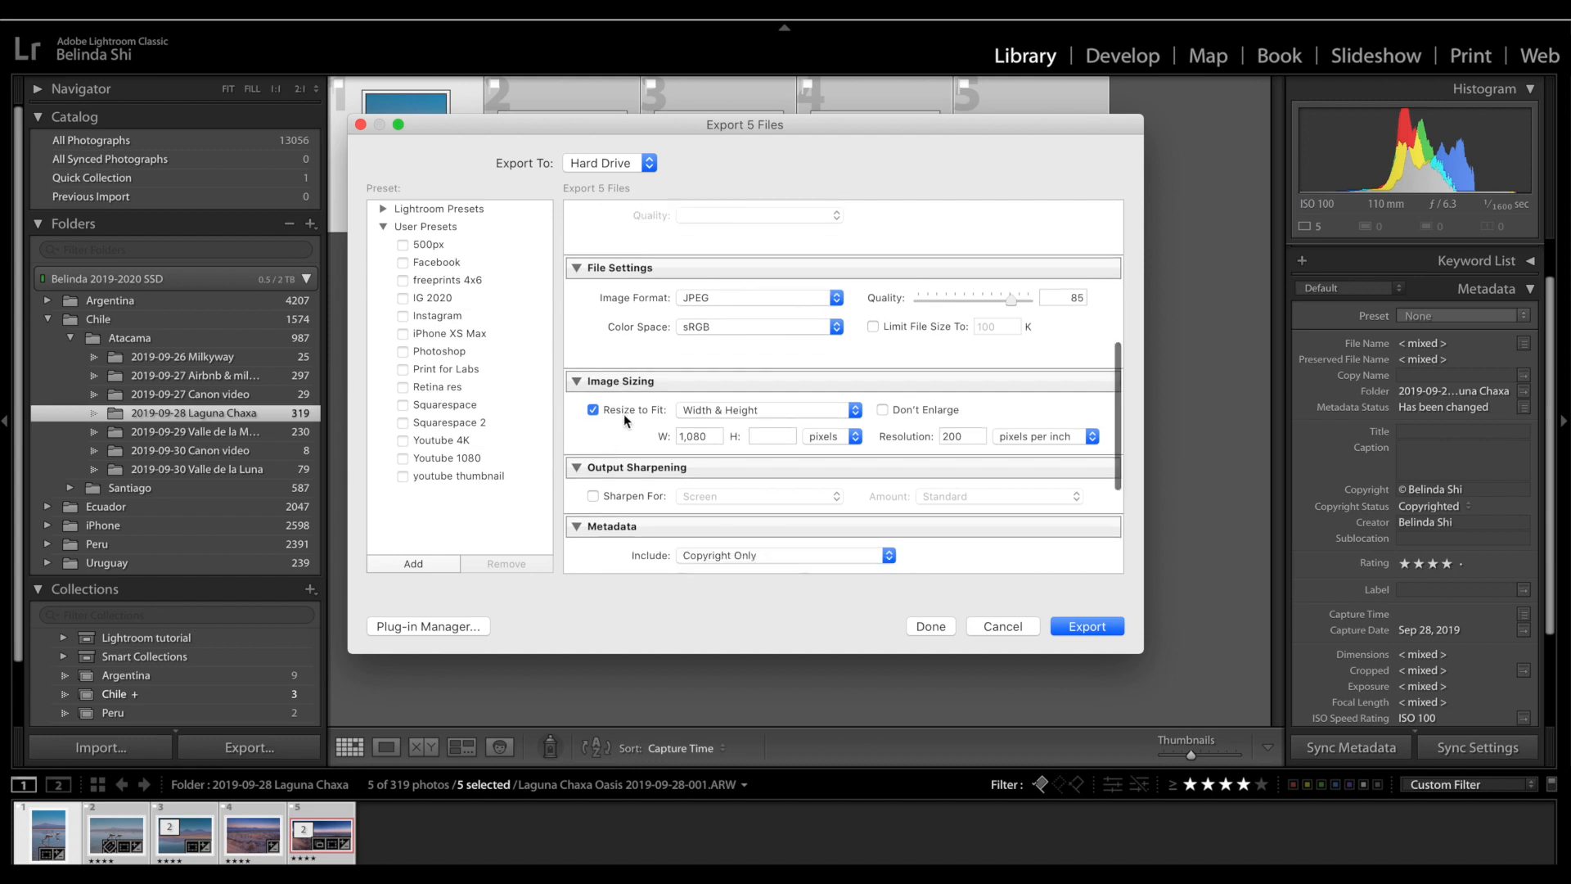
Check the Resize to Fit options and the available size units, keeping Width & Height in pixels.
{"action": "left_click", "coordinate": [744, 413]}
{"action": "left_click", "coordinate": [746, 411]}
{"action": "scroll", "coordinate": [646, 446], "scroll_direction": "down", "scroll_amount": 2}
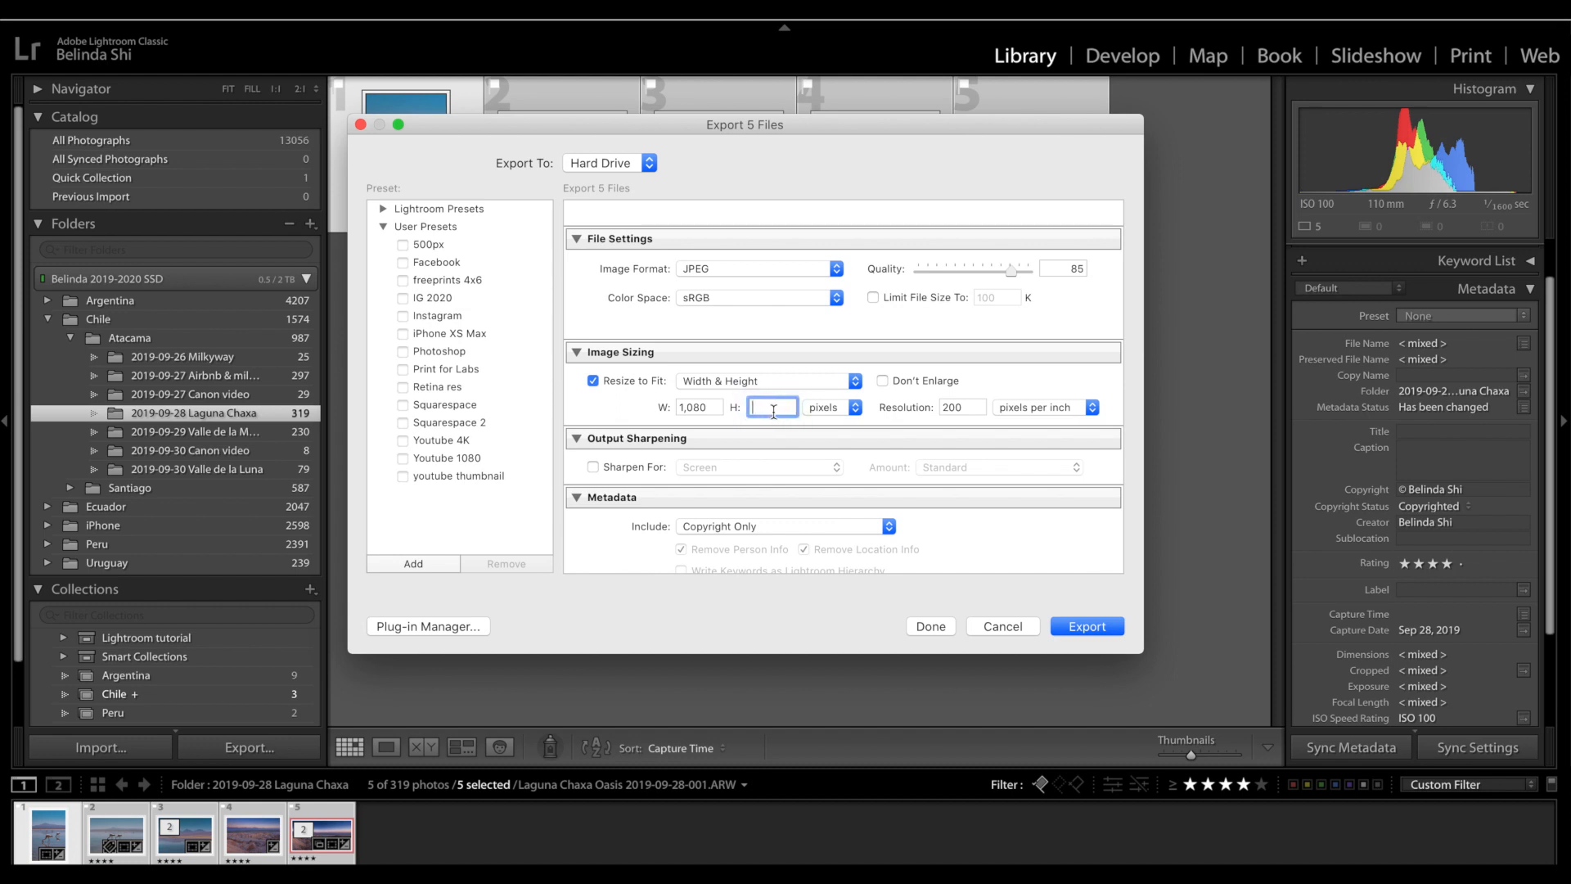
{"action": "left_click", "coordinate": [843, 408]}
{"action": "left_click", "coordinate": [844, 409]}
{"action": "scroll", "coordinate": [905, 395], "scroll_direction": "down", "scroll_amount": 1}
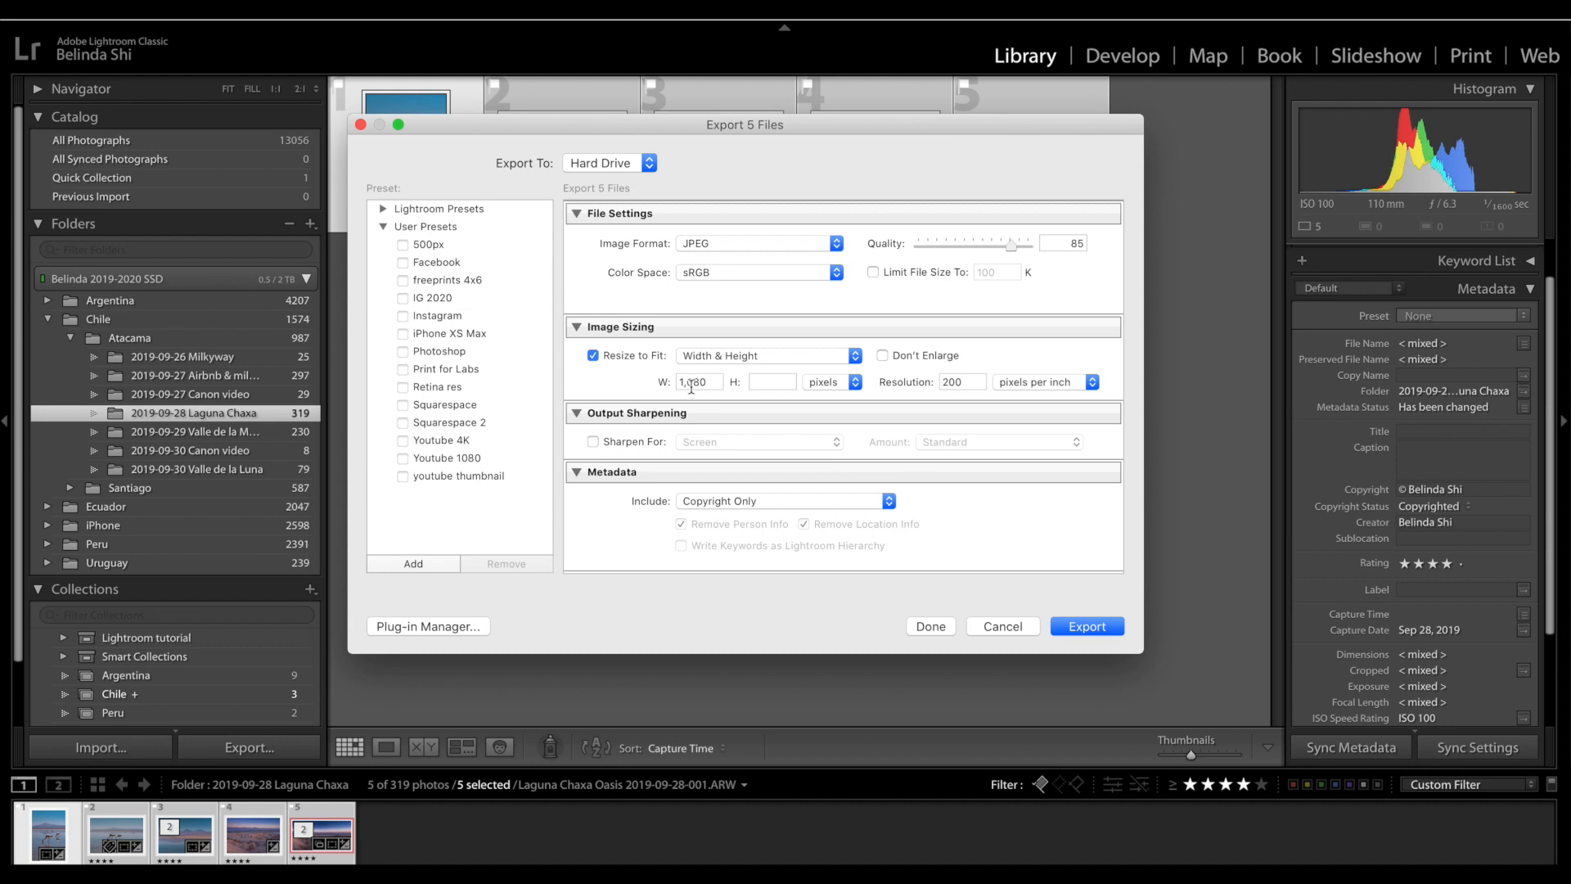
Review the output sharpening settings and the metadata inclusion options, keeping Copyright Only.
{"action": "scroll", "coordinate": [708, 386], "scroll_direction": "down", "scroll_amount": 2}
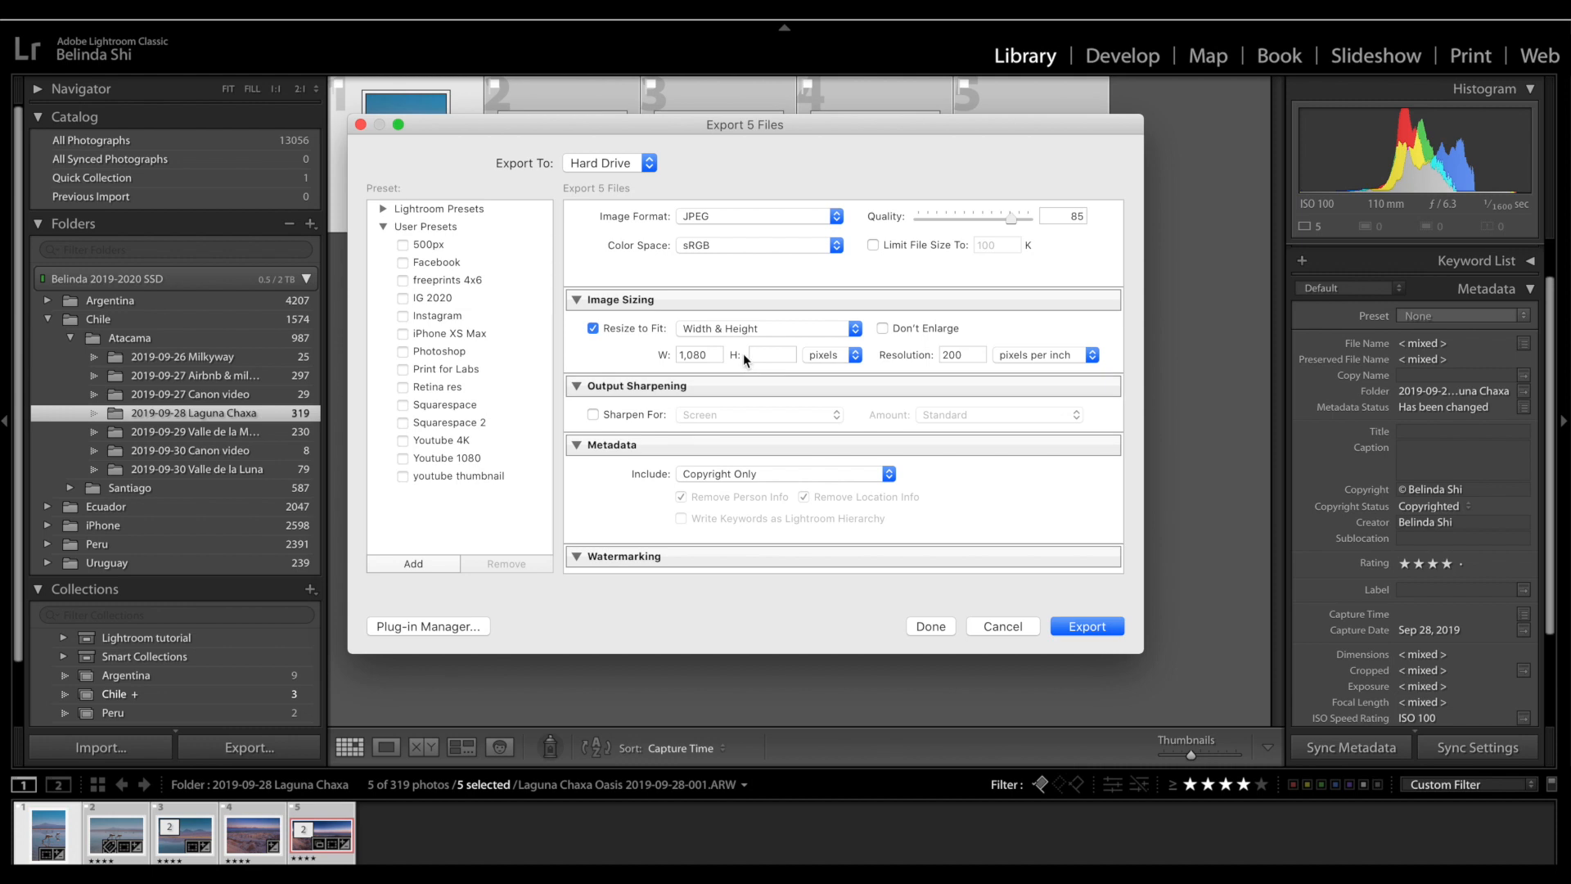
{"action": "scroll", "coordinate": [743, 353], "scroll_direction": "down", "scroll_amount": 3}
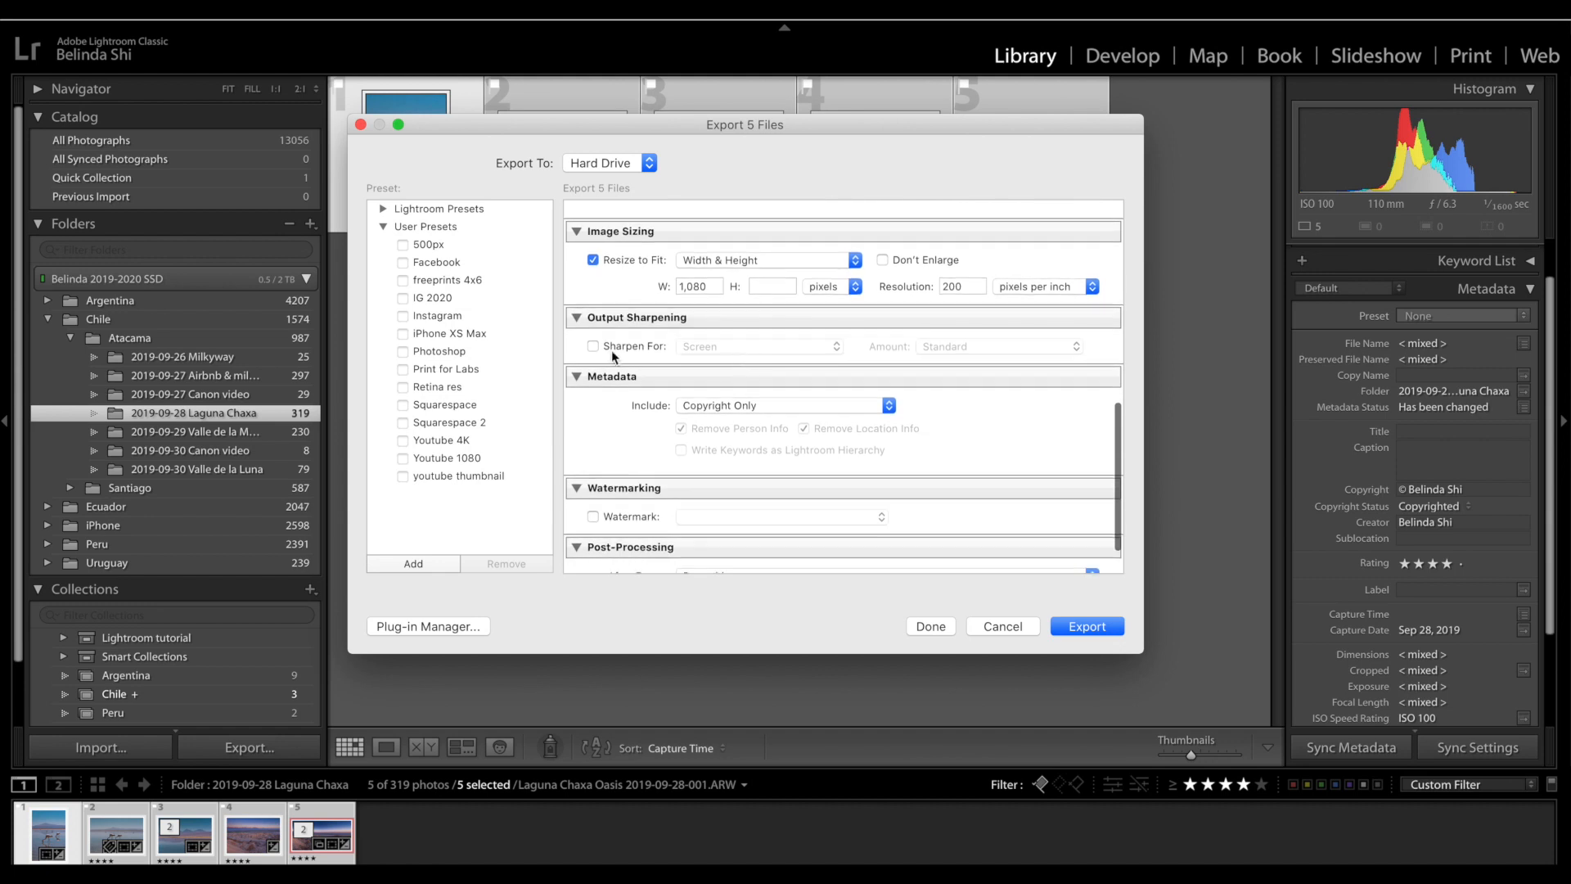
{"action": "scroll", "coordinate": [743, 354], "scroll_direction": "up", "scroll_amount": 3}
{"action": "scroll", "coordinate": [743, 354], "scroll_direction": "down", "scroll_amount": 3}
{"action": "scroll", "coordinate": [645, 346], "scroll_direction": "down", "scroll_amount": 2}
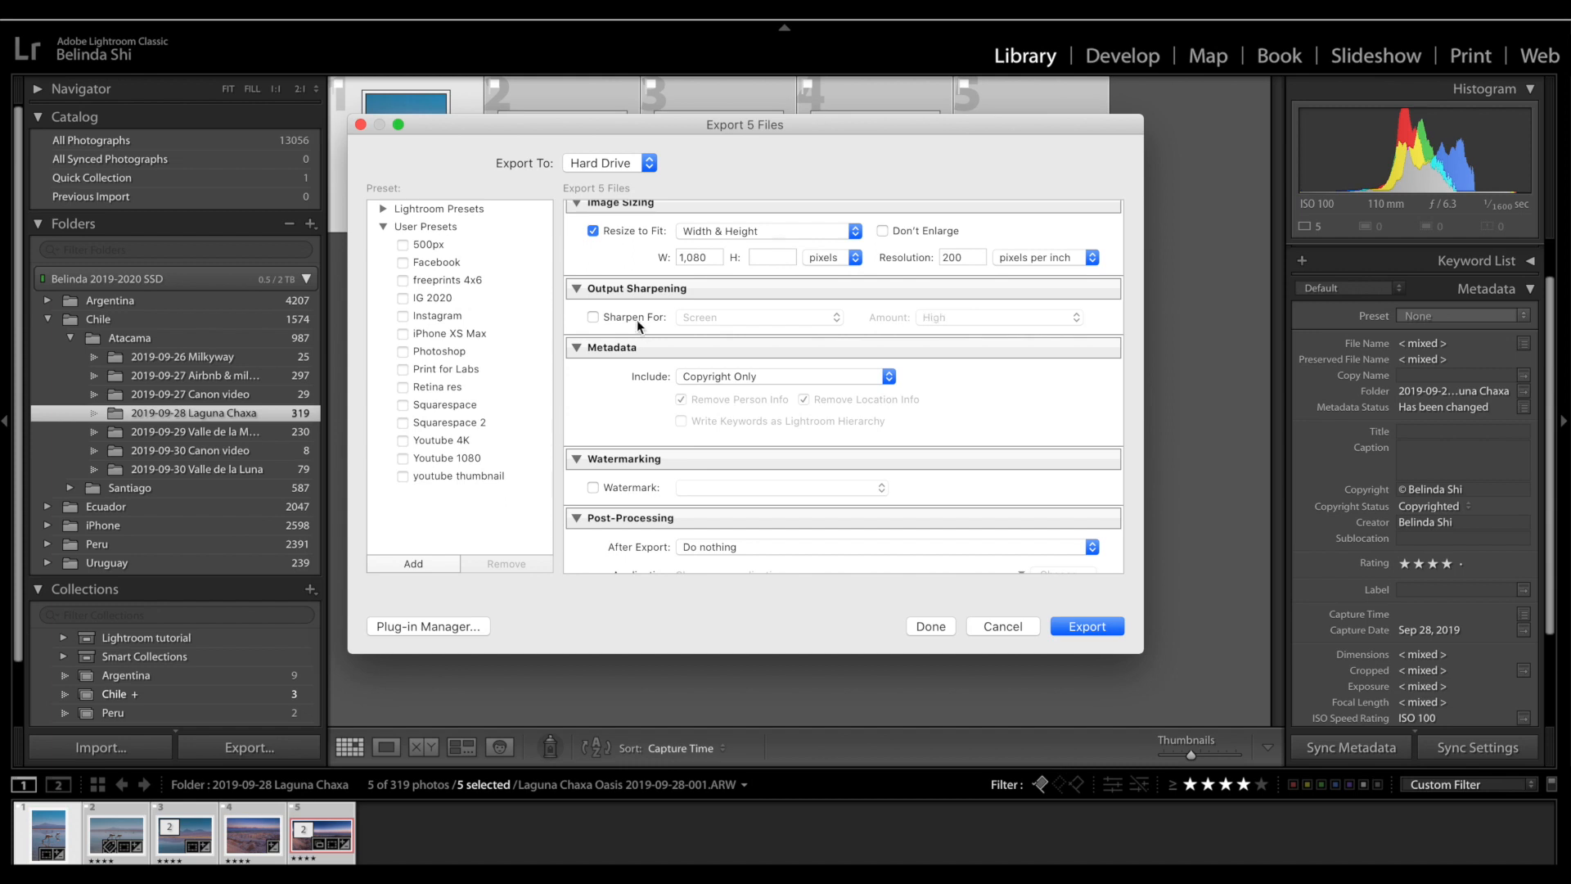
{"action": "left_click", "coordinate": [837, 384]}
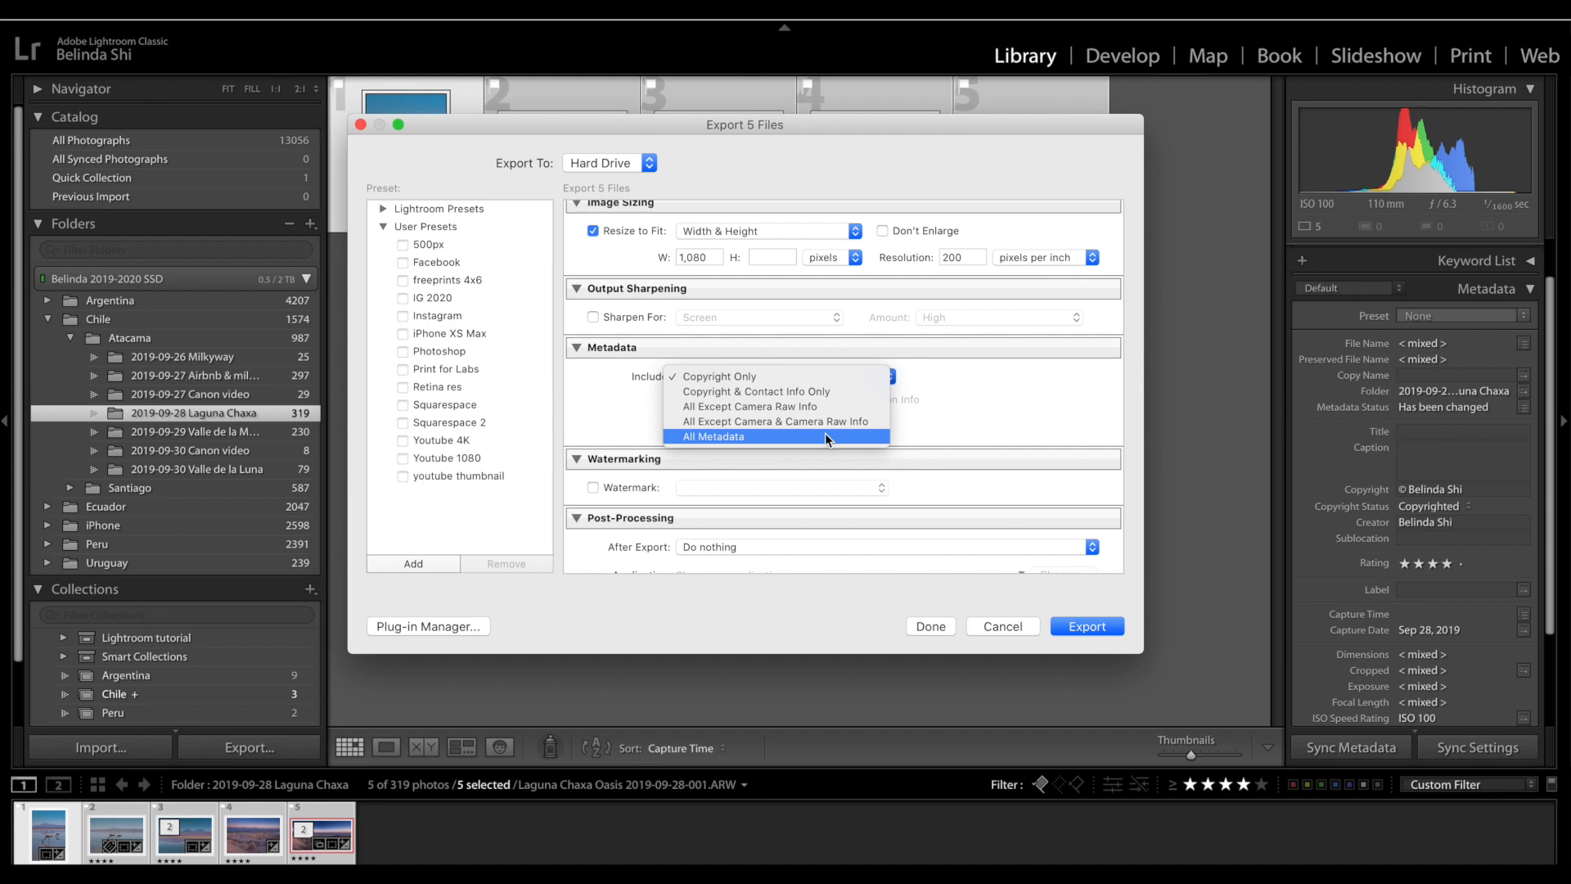
{"action": "left_click", "coordinate": [816, 380]}
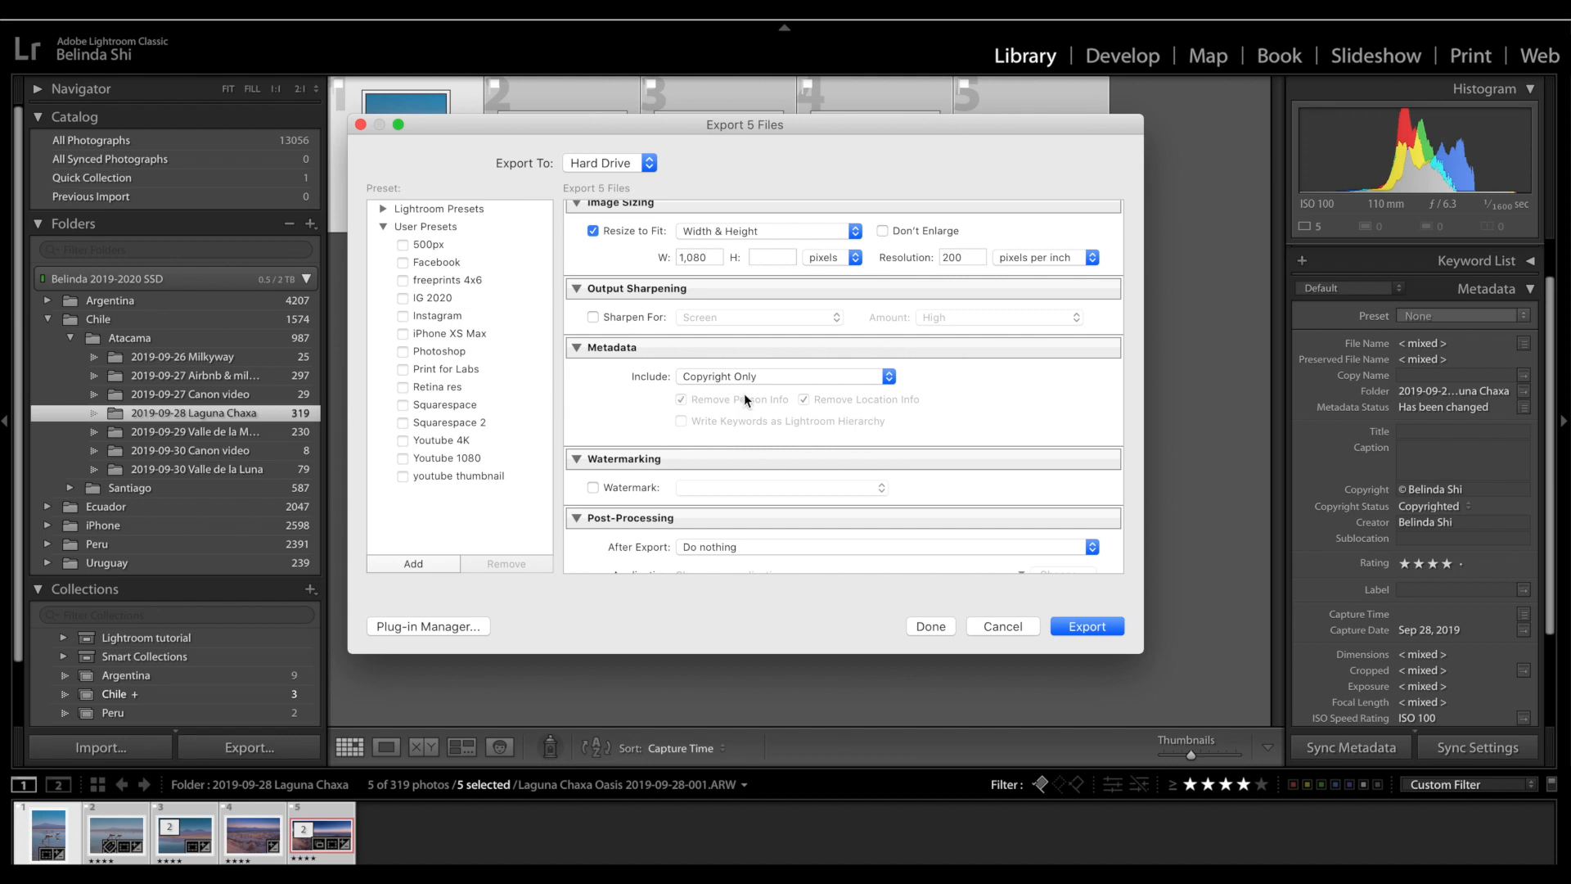
Enable the watermark, look at the Watermark Editor, cancel it and turn the watermark off again.
{"action": "scroll", "coordinate": [982, 404], "scroll_direction": "down", "scroll_amount": 1}
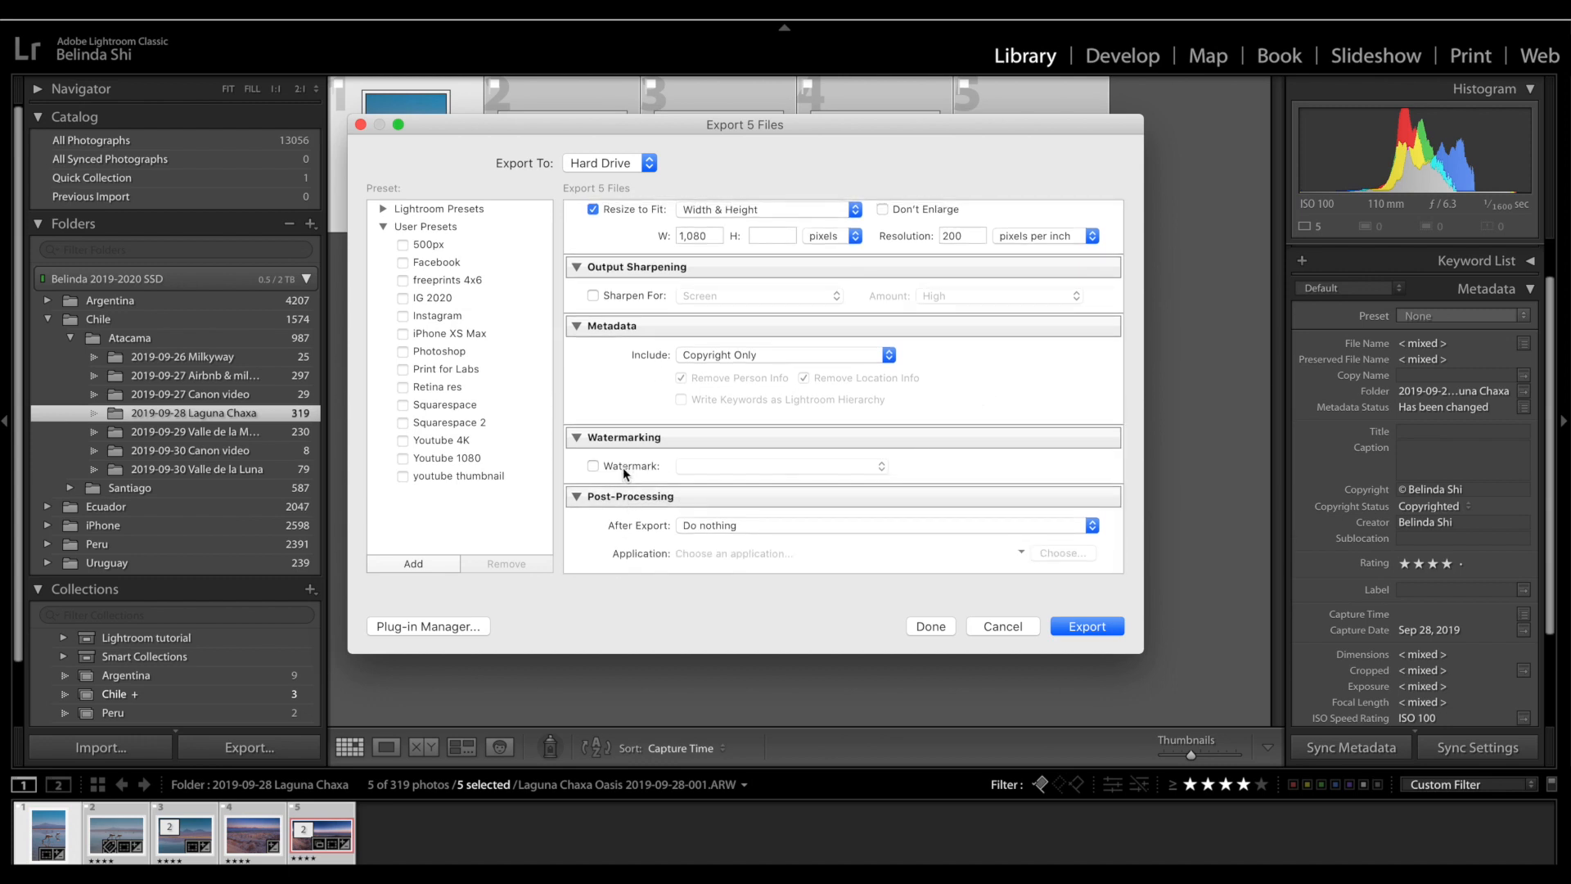
{"action": "left_click", "coordinate": [622, 468]}
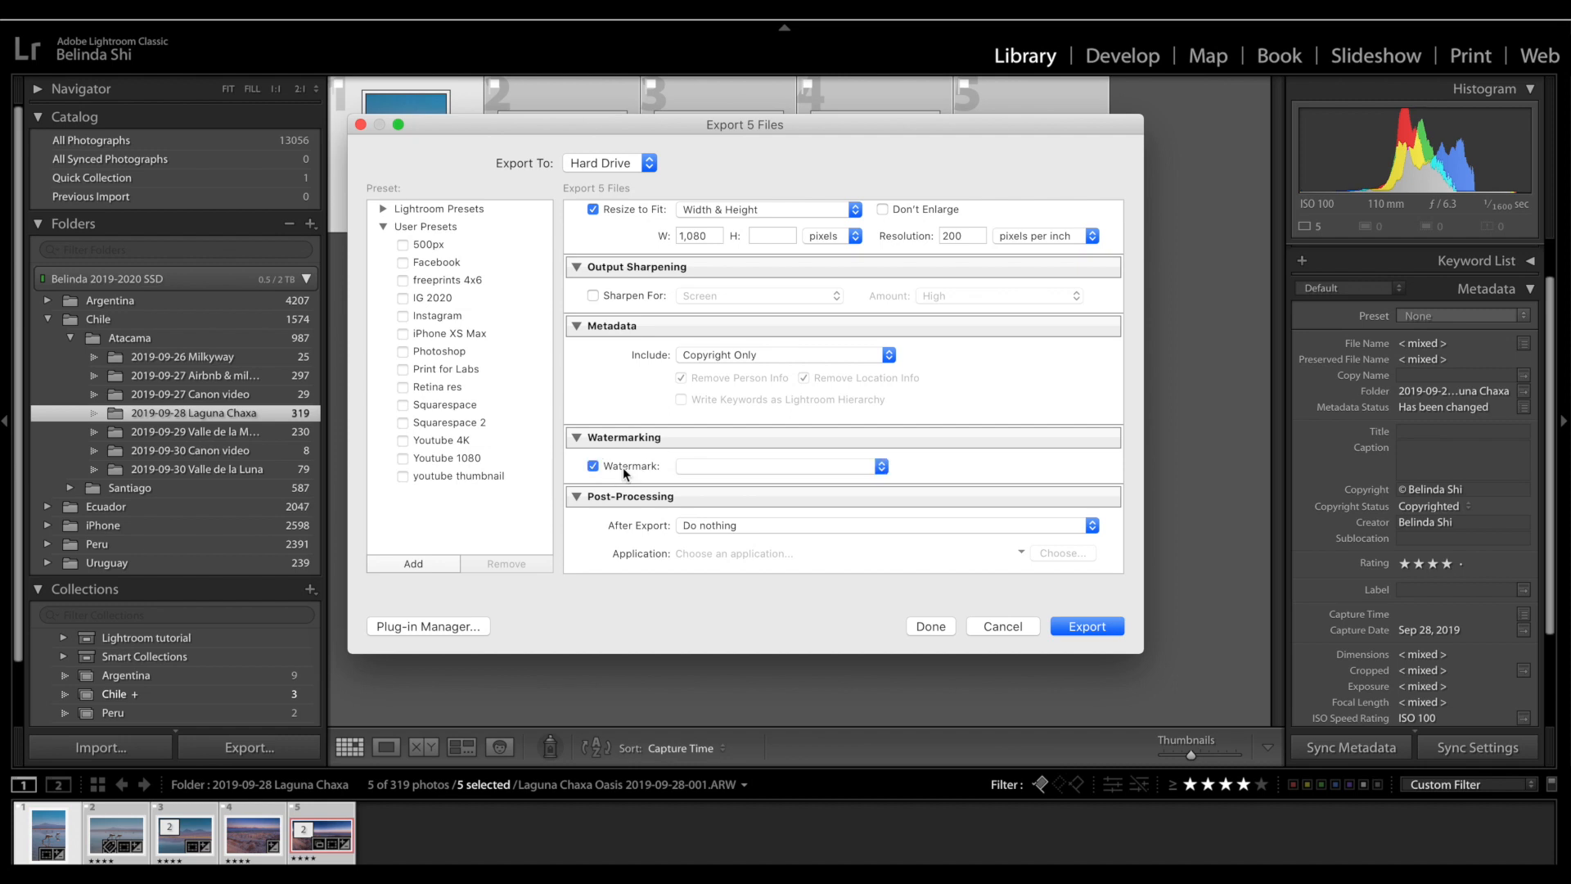
{"action": "left_click", "coordinate": [714, 468]}
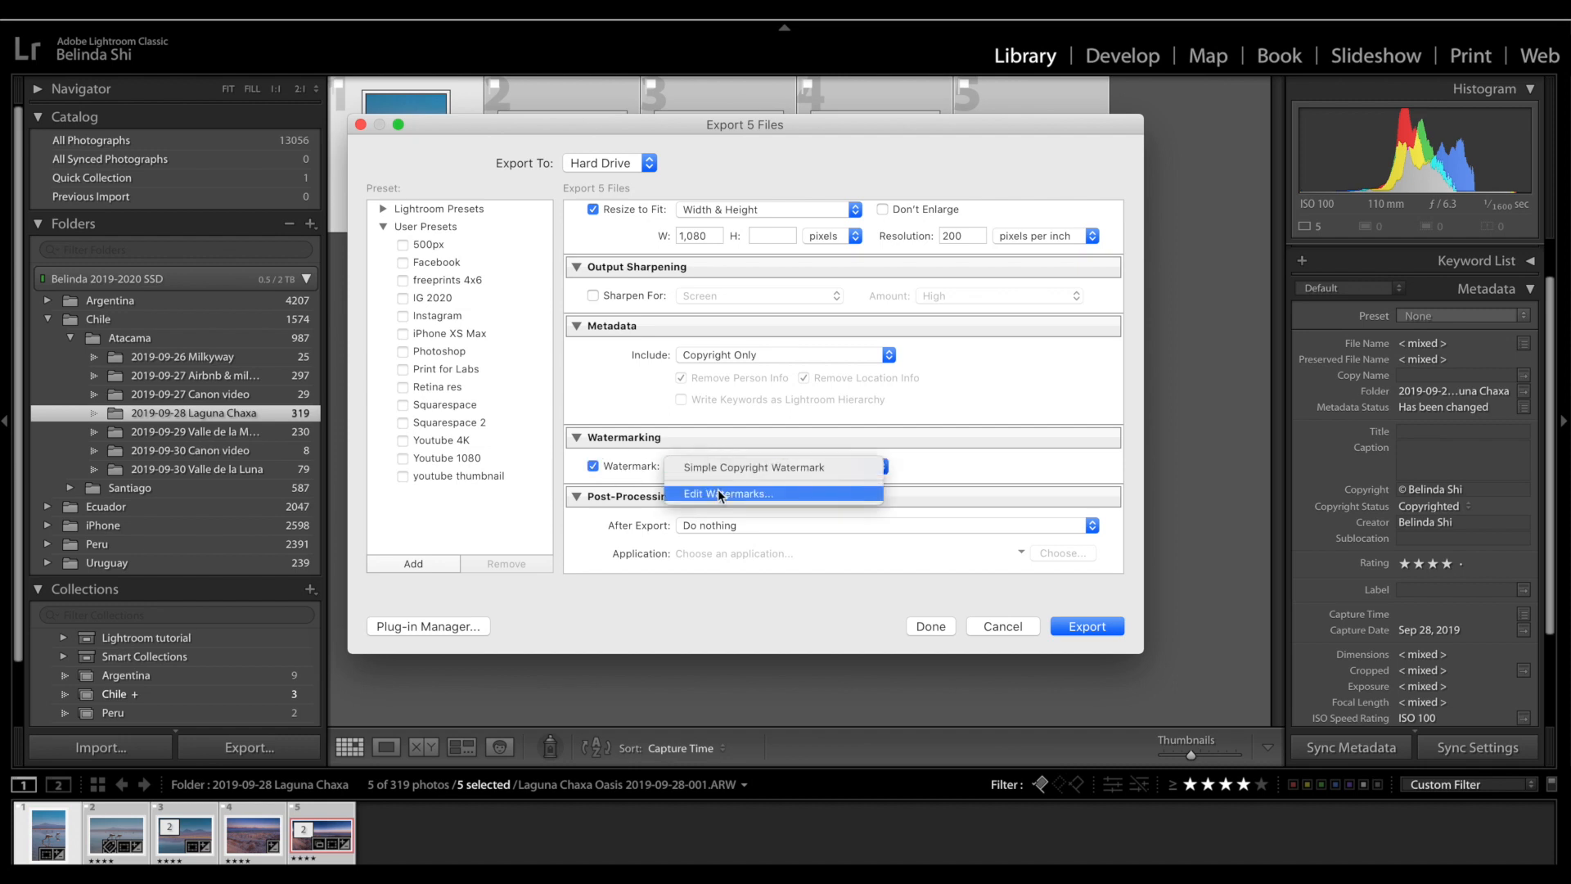
{"action": "left_click", "coordinate": [719, 494]}
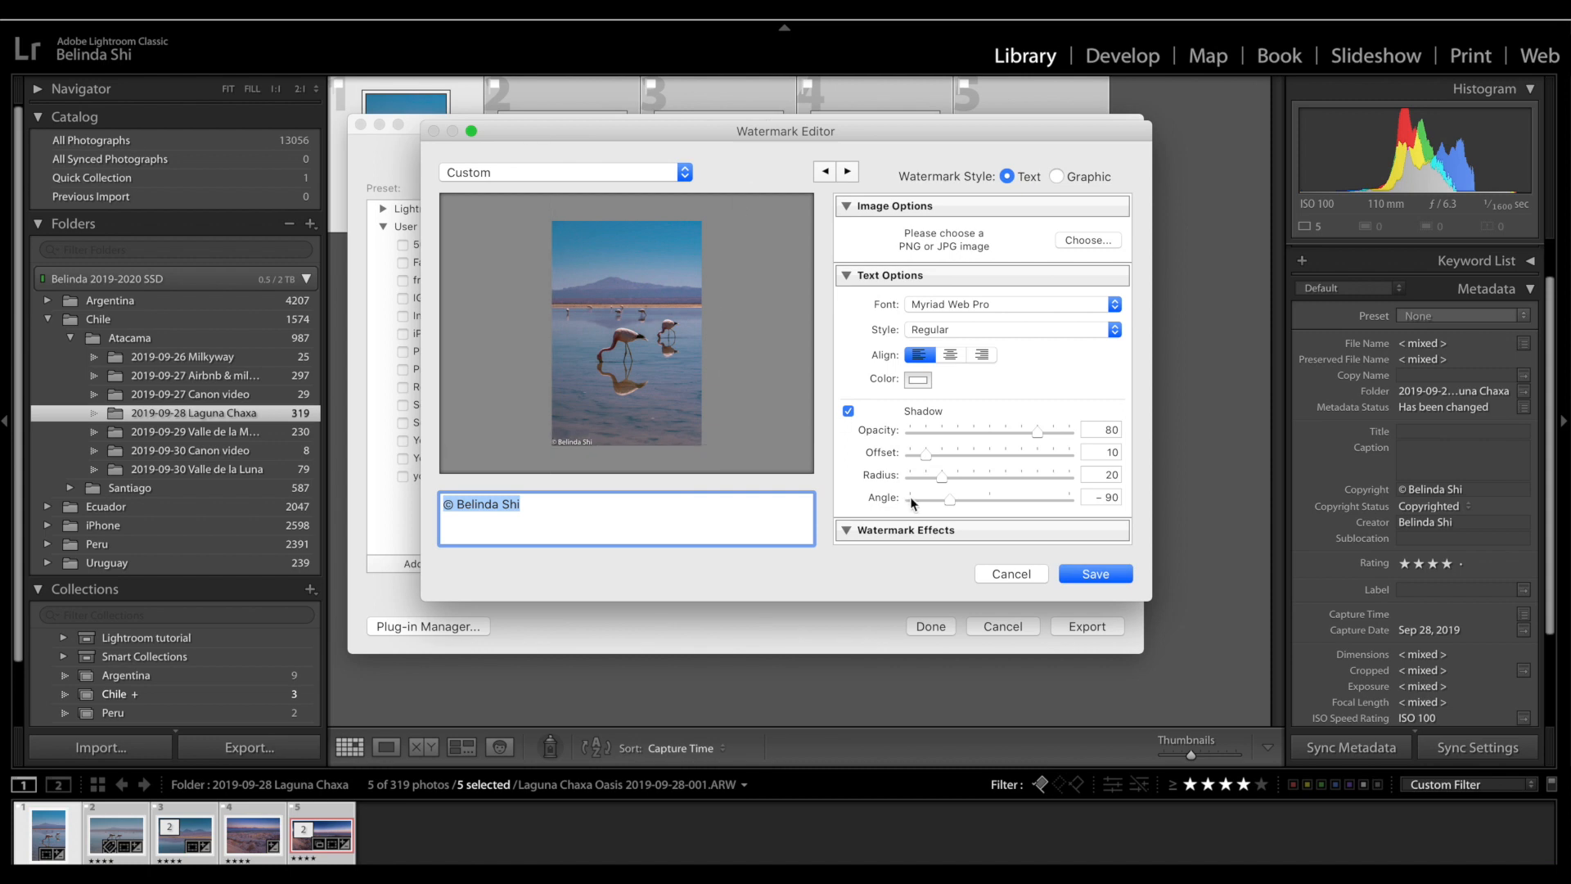
{"action": "left_click", "coordinate": [1003, 575]}
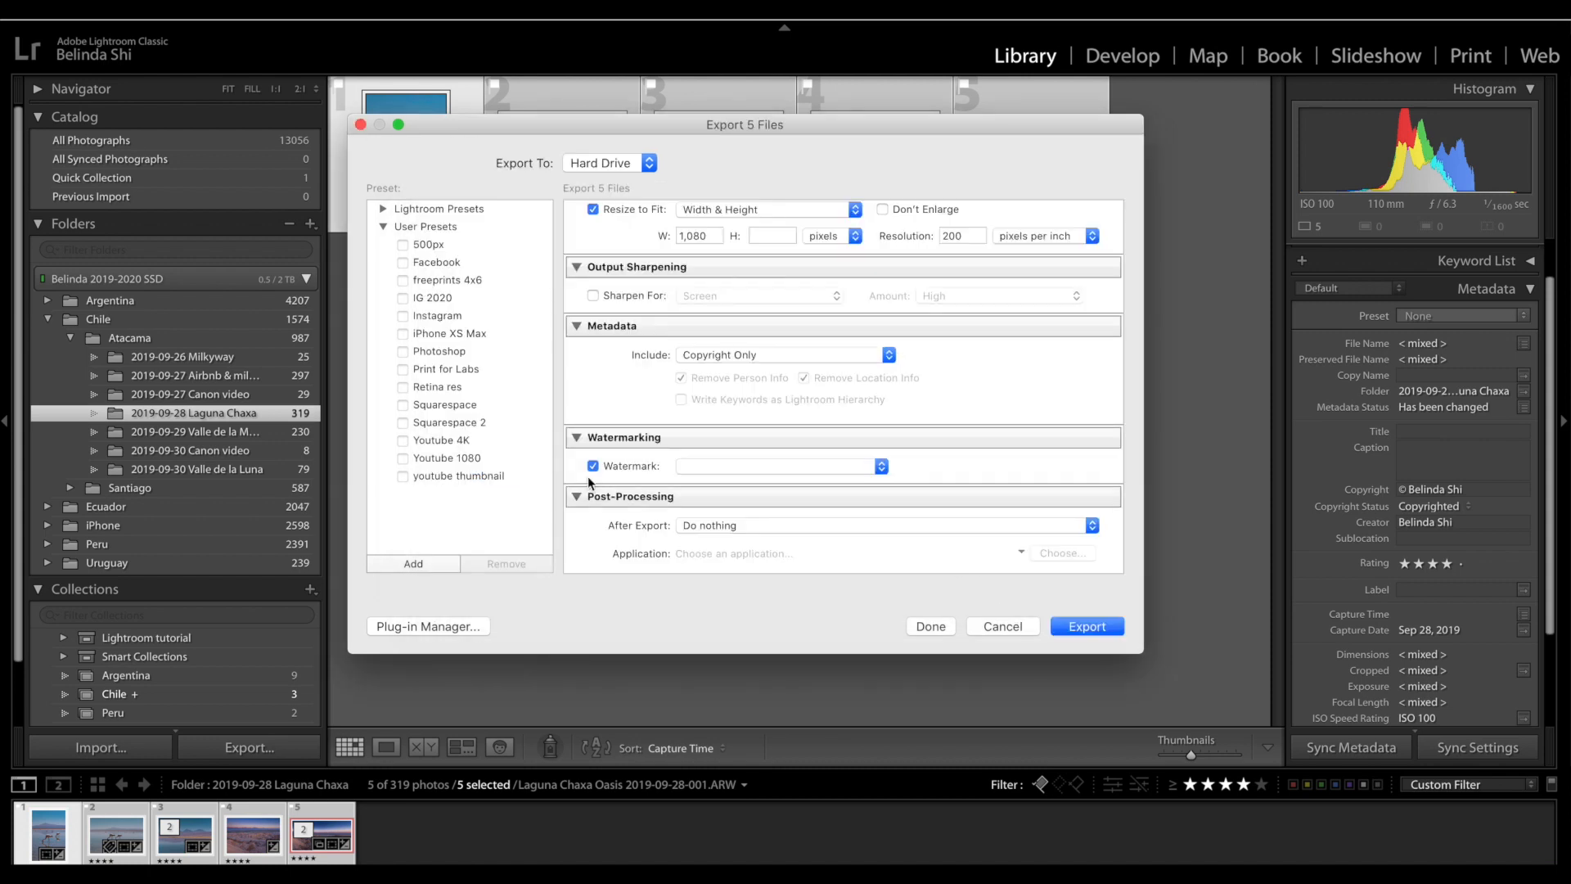
{"action": "left_click", "coordinate": [618, 466]}
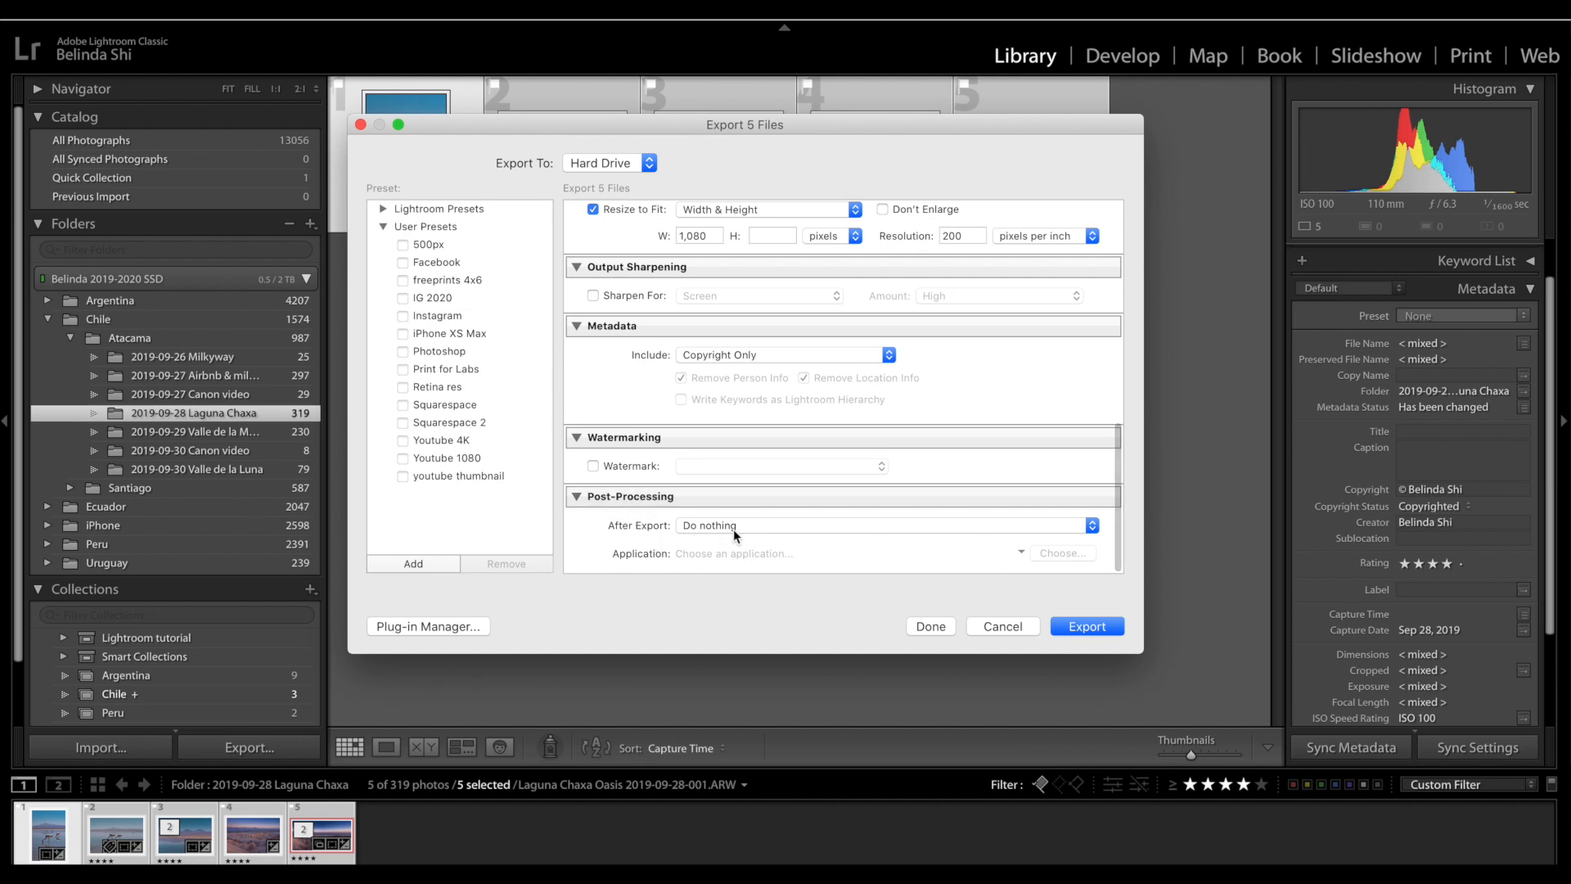
Load the Print for Labs export preset and check its color space options, keeping Adobe RGB (1998).
{"action": "scroll", "coordinate": [733, 529], "scroll_direction": "up", "scroll_amount": 5}
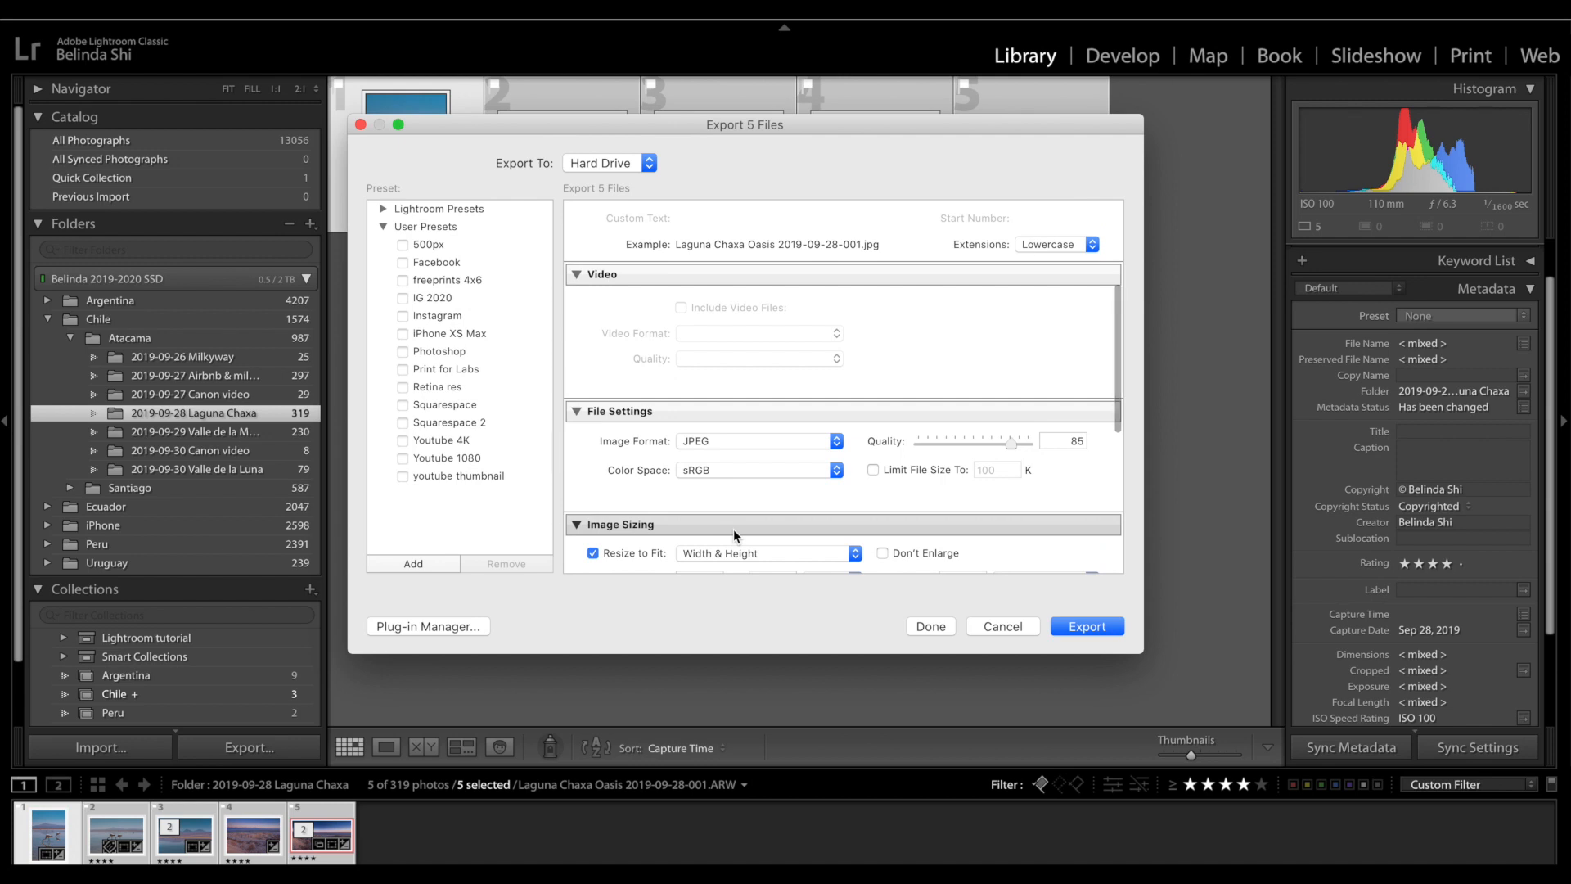
{"action": "scroll", "coordinate": [668, 404], "scroll_direction": "down", "scroll_amount": 3}
{"action": "left_click", "coordinate": [449, 370]}
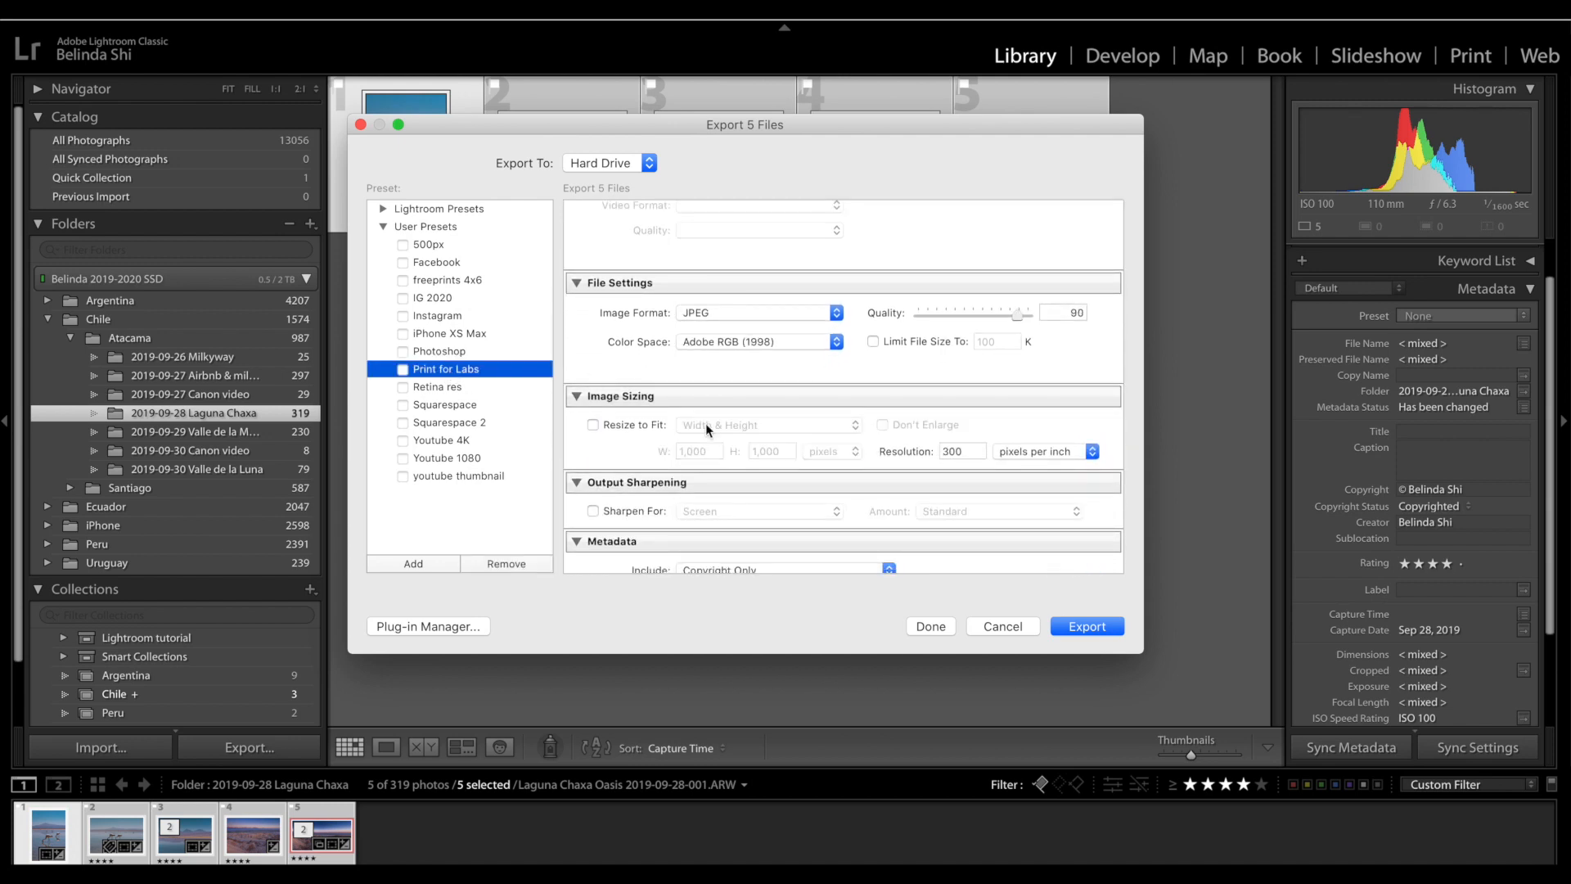
{"action": "scroll", "coordinate": [705, 423], "scroll_direction": "up", "scroll_amount": 3}
{"action": "scroll", "coordinate": [655, 333], "scroll_direction": "down", "scroll_amount": 3}
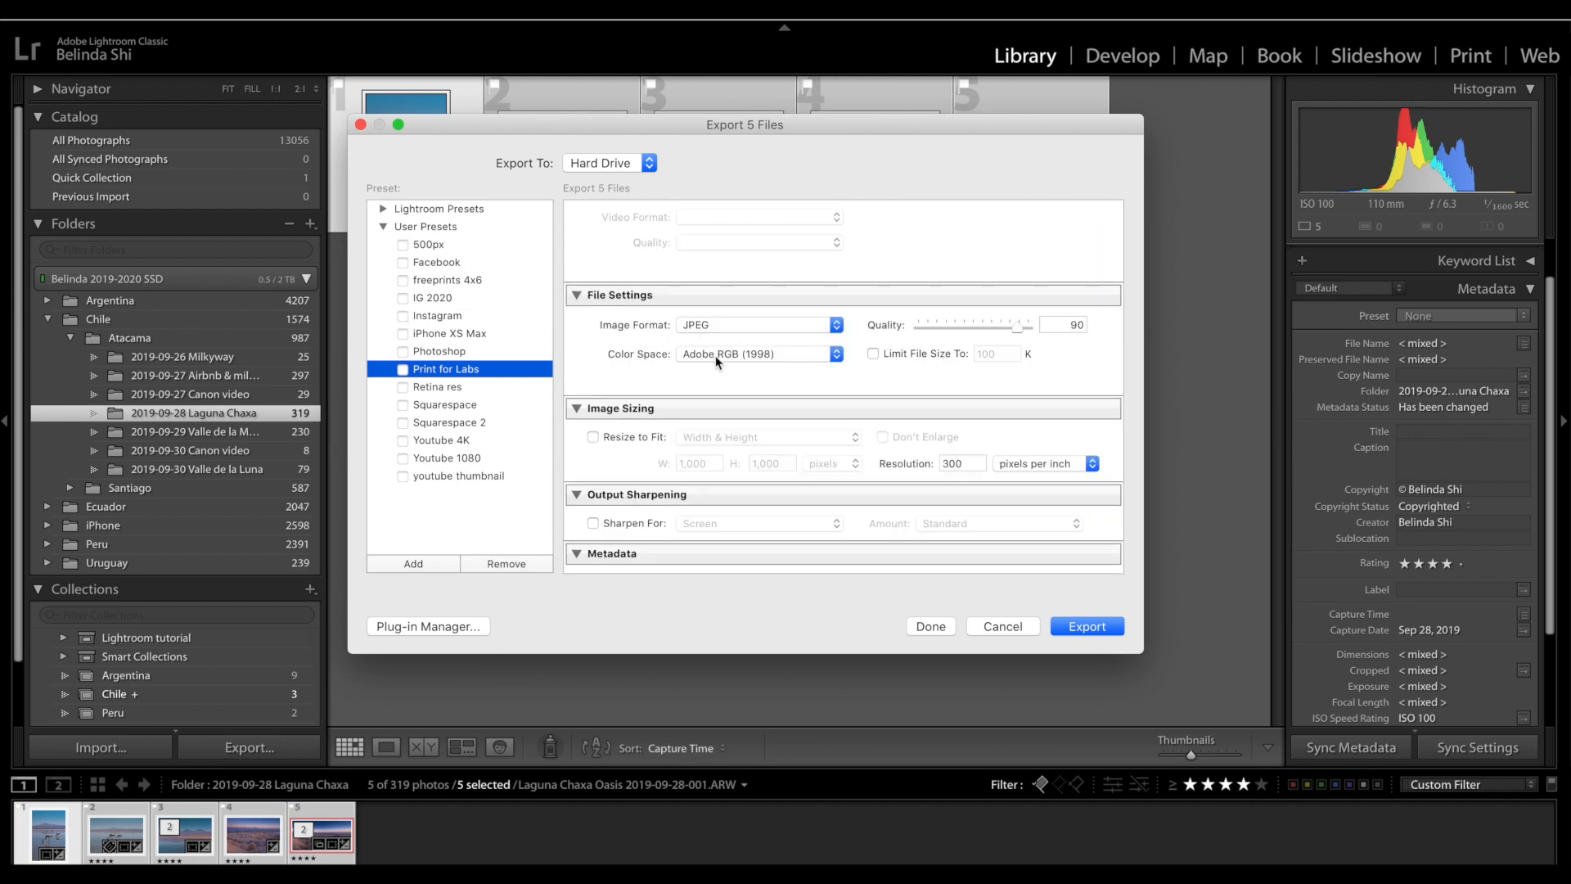
{"action": "left_click", "coordinate": [753, 358]}
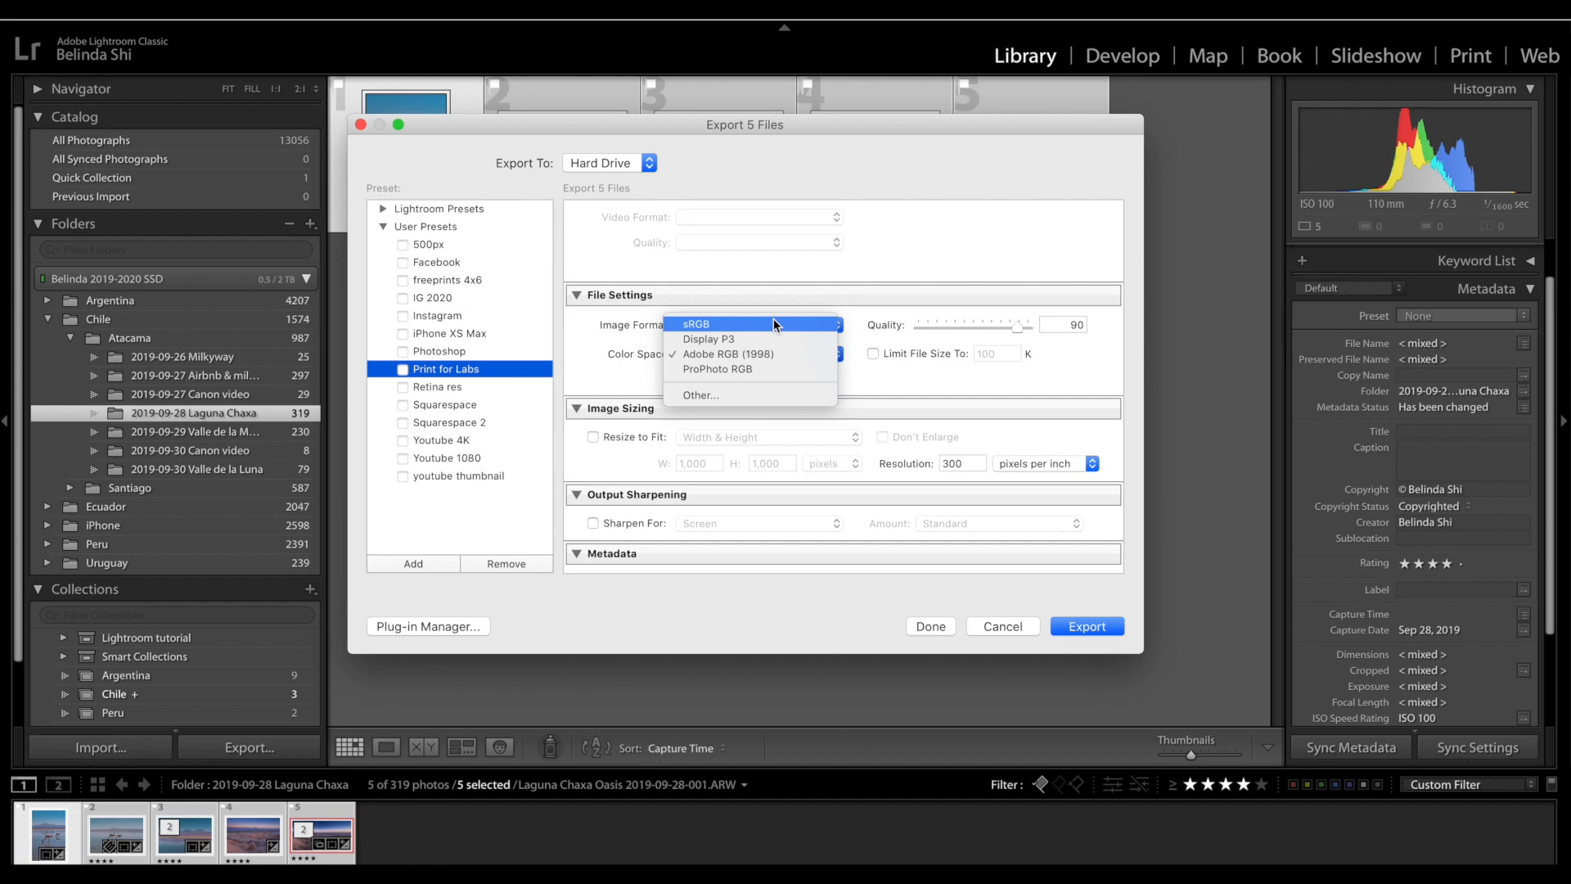
{"action": "left_click", "coordinate": [856, 370]}
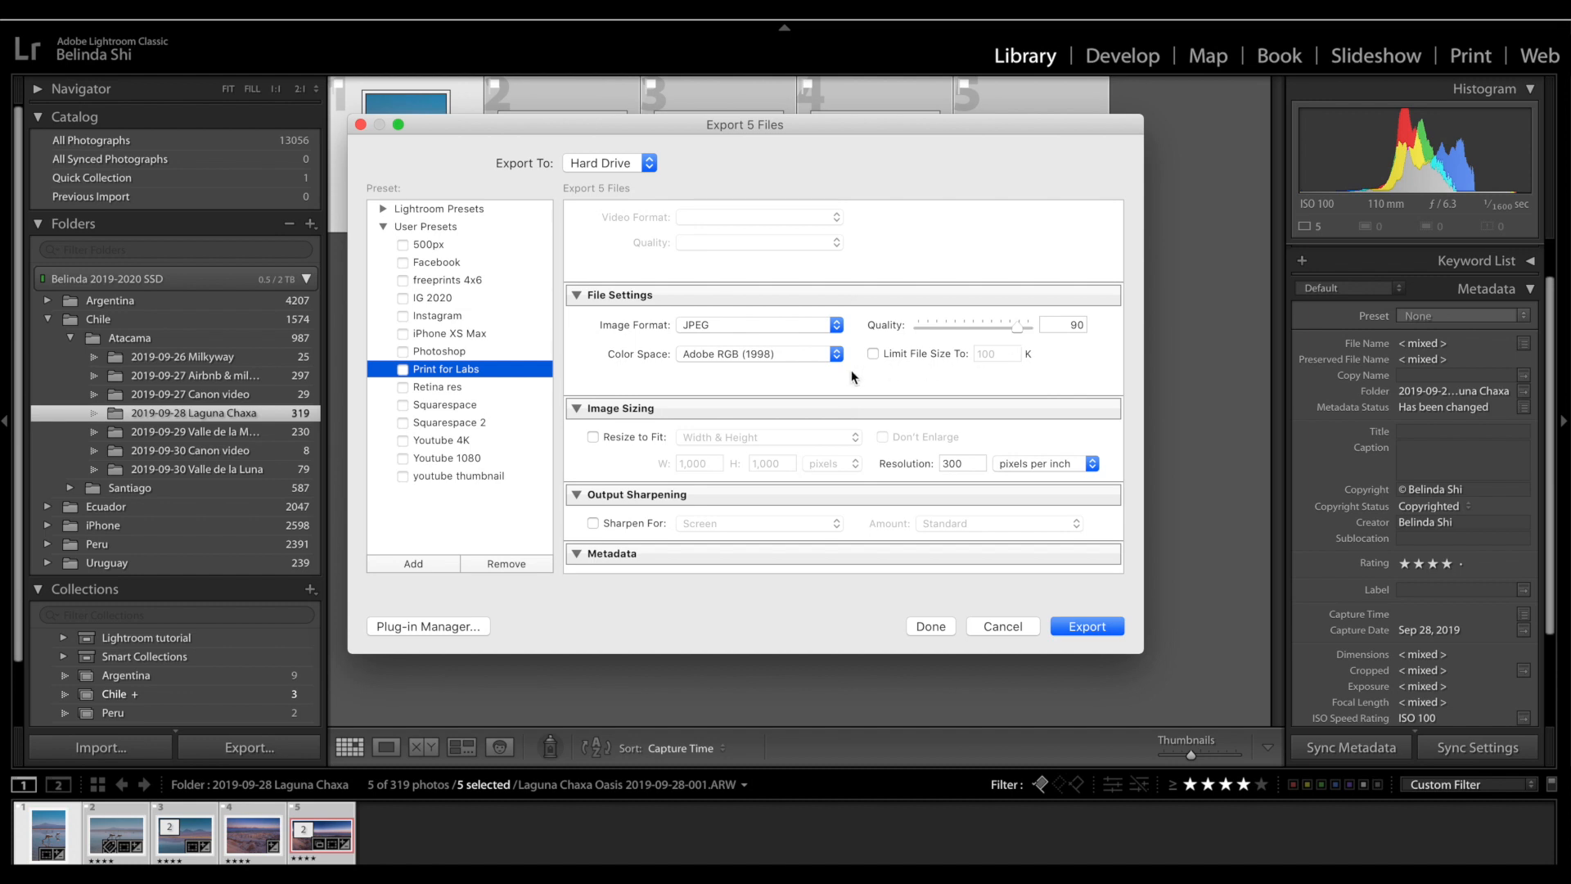
Review the preset's sizing, sharpening and metadata settings, and set the After Export action to Do nothing.
{"action": "scroll", "coordinate": [851, 370], "scroll_direction": "down", "scroll_amount": 3}
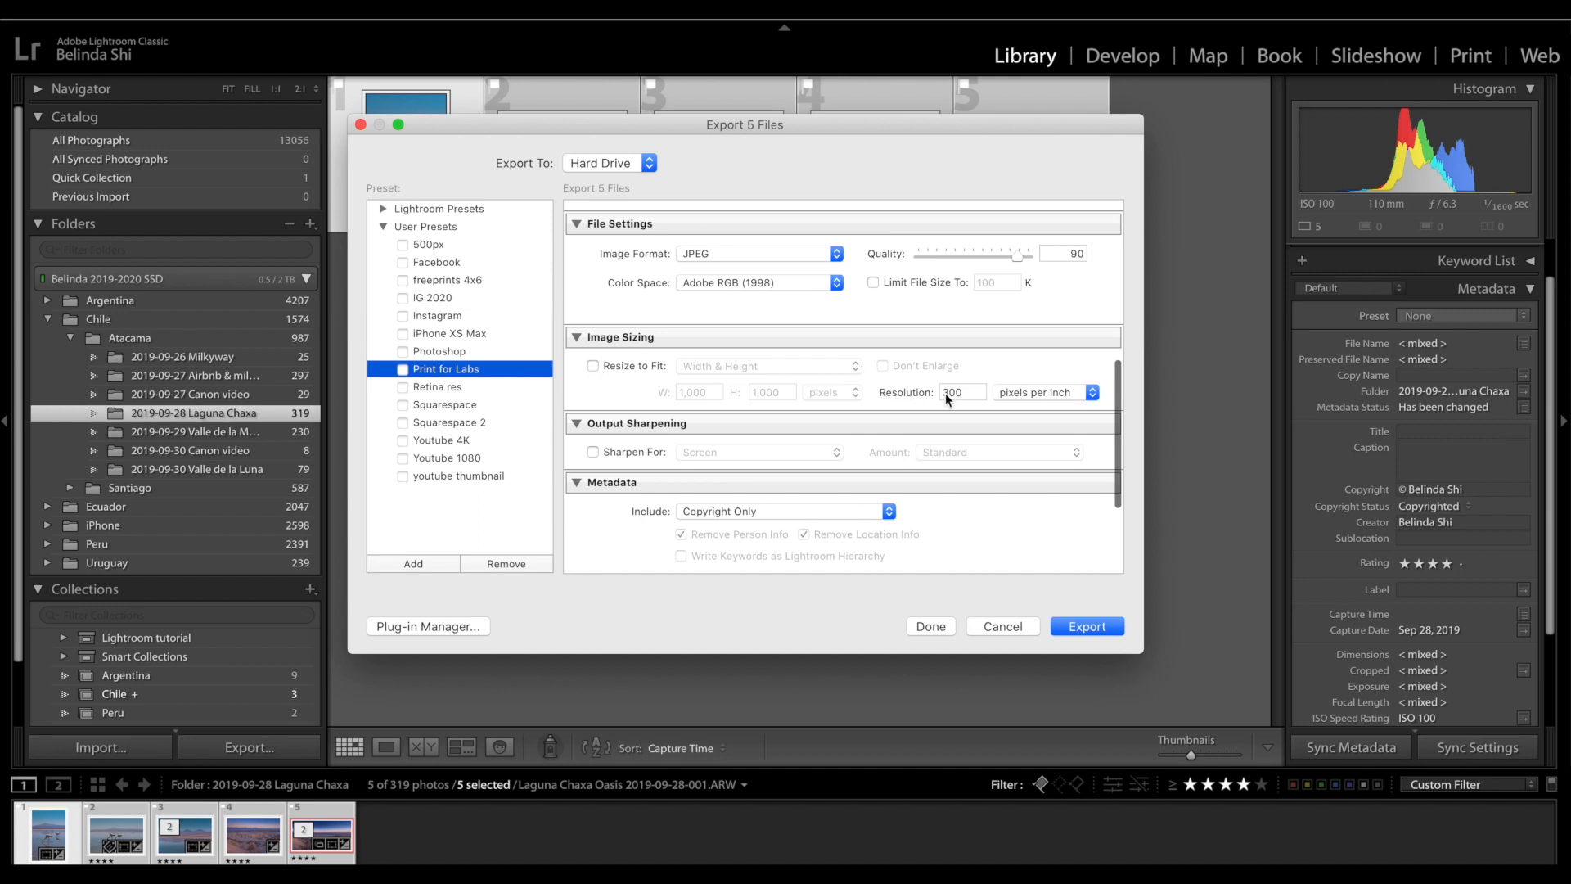
{"action": "scroll", "coordinate": [786, 405], "scroll_direction": "down", "scroll_amount": 3}
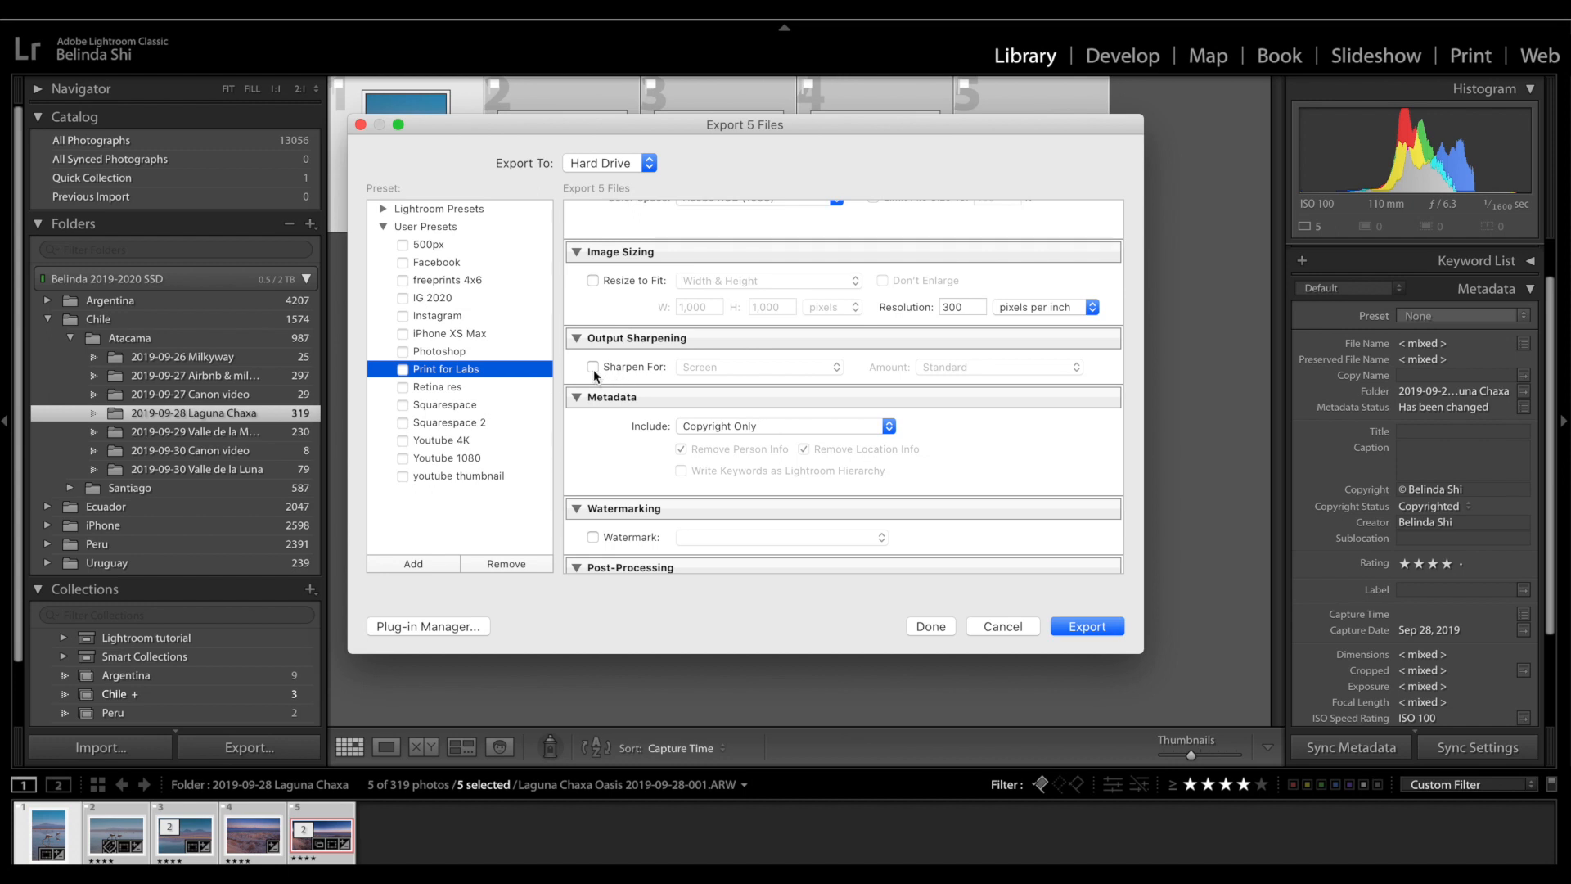
{"action": "scroll", "coordinate": [635, 363], "scroll_direction": "down", "scroll_amount": 2}
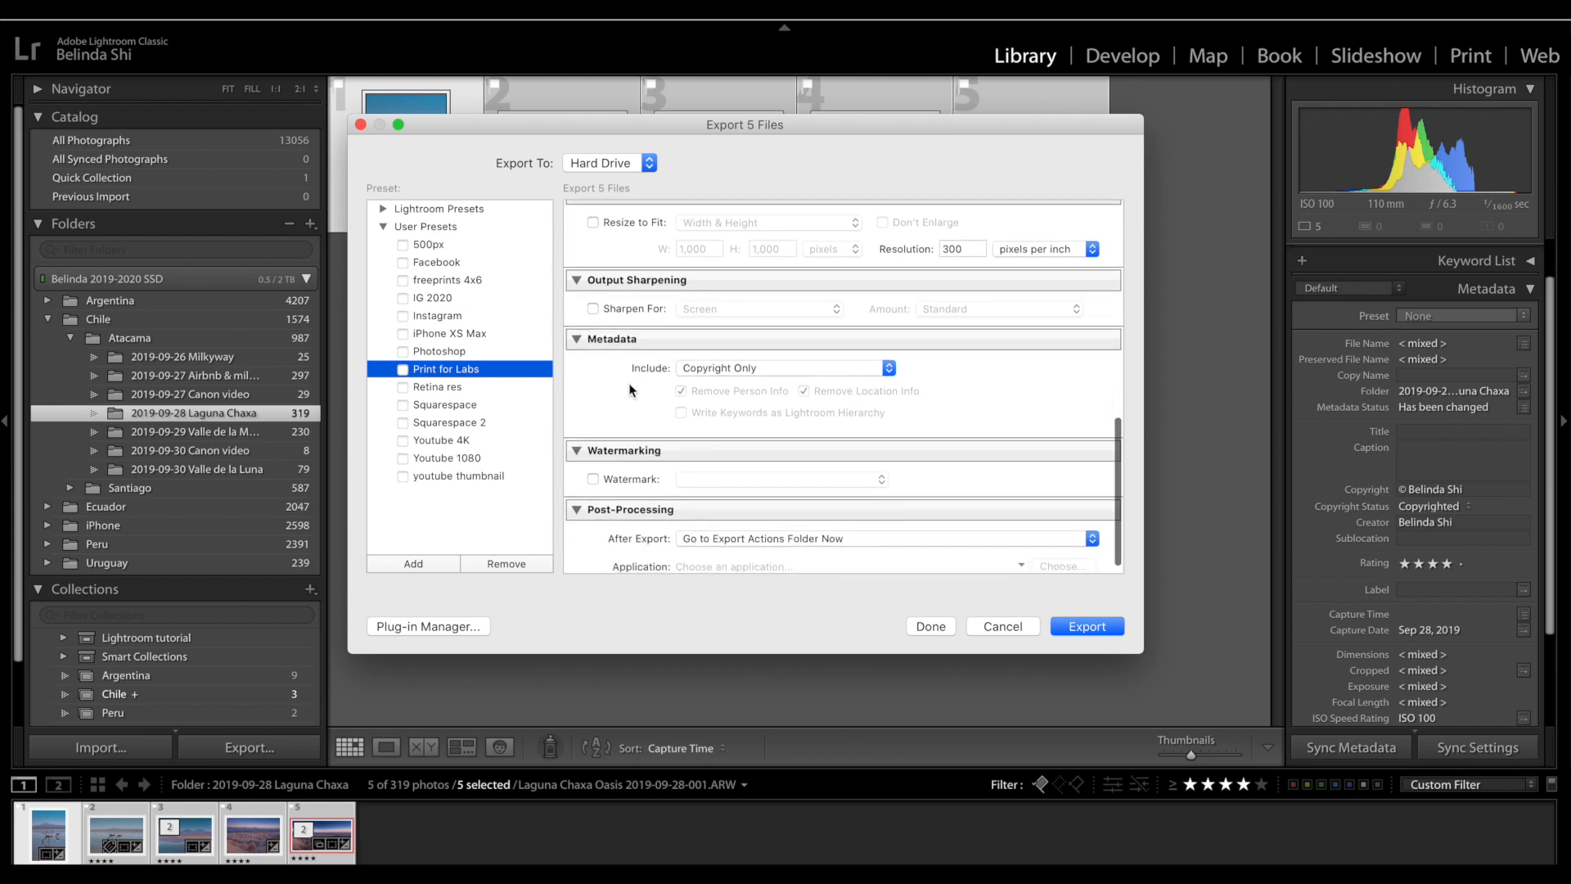
{"action": "scroll", "coordinate": [631, 389], "scroll_direction": "down", "scroll_amount": 1}
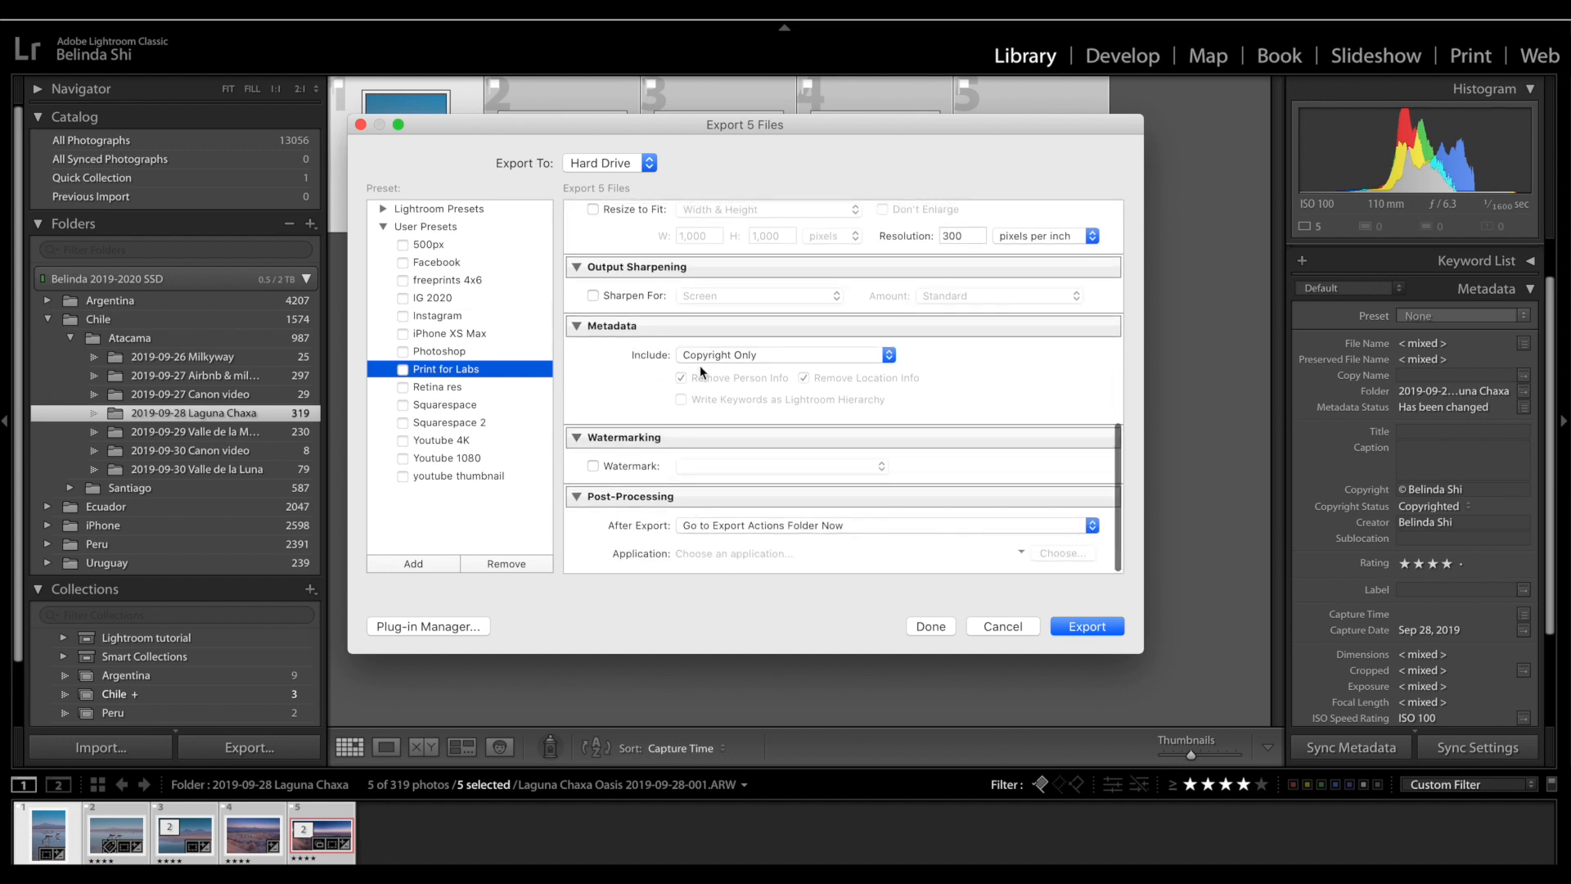
{"action": "left_click", "coordinate": [696, 523]}
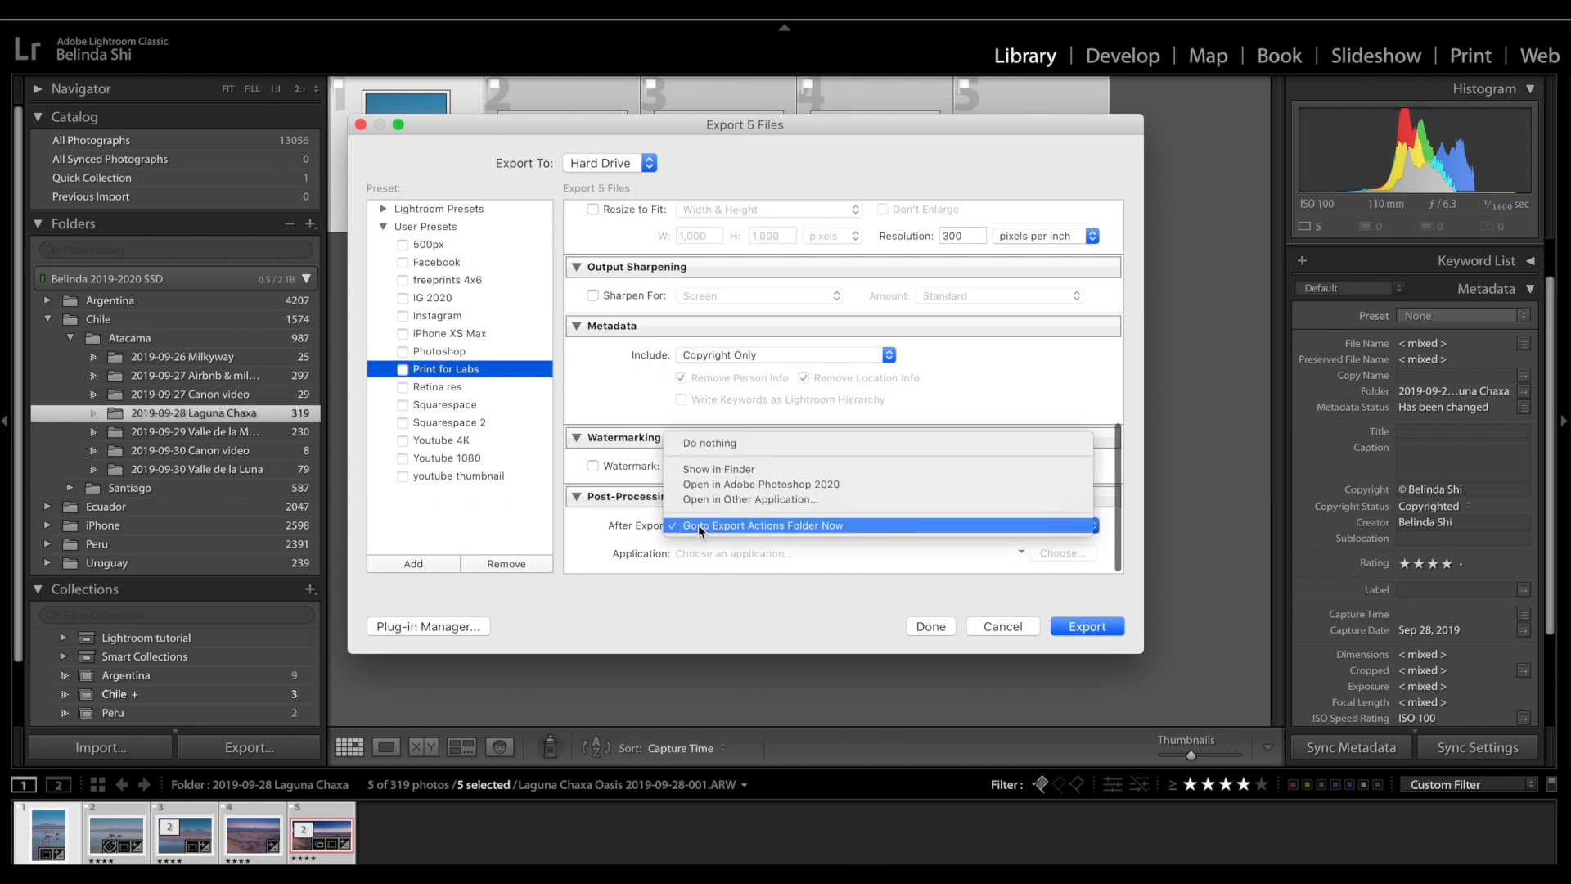
{"action": "left_click", "coordinate": [725, 445]}
Save the current export settings as a new preset named "Printing labs 2020" in the User Presets folder.
{"action": "scroll", "coordinate": [738, 401], "scroll_direction": "up", "scroll_amount": 5}
{"action": "scroll", "coordinate": [738, 401], "scroll_direction": "down", "scroll_amount": 5}
{"action": "scroll", "coordinate": [738, 401], "scroll_direction": "up", "scroll_amount": 2}
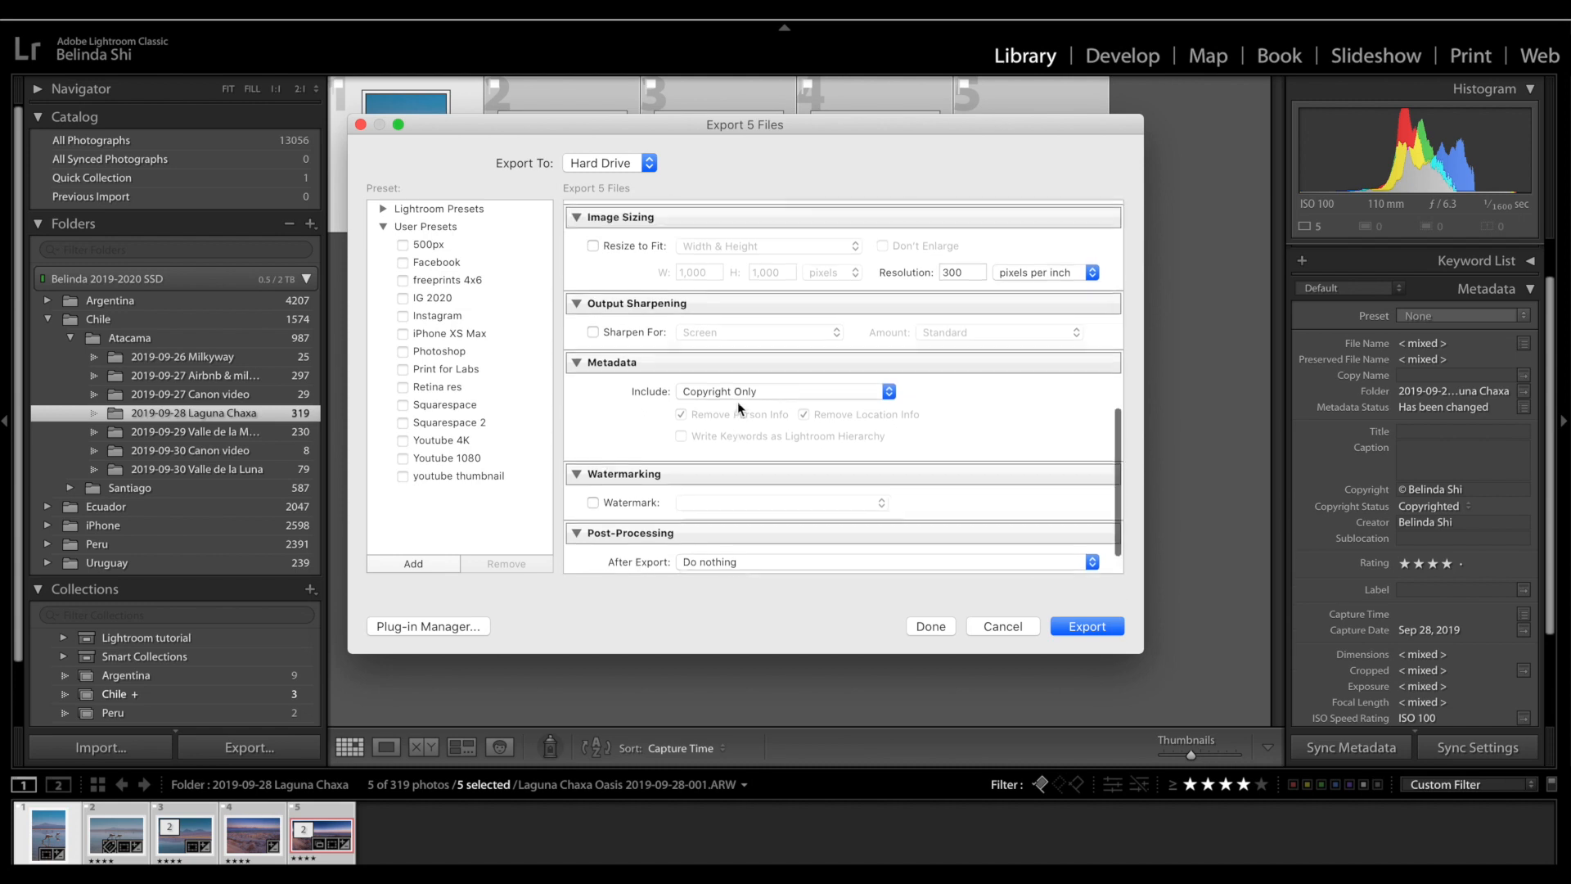
{"action": "left_click", "coordinate": [405, 562]}
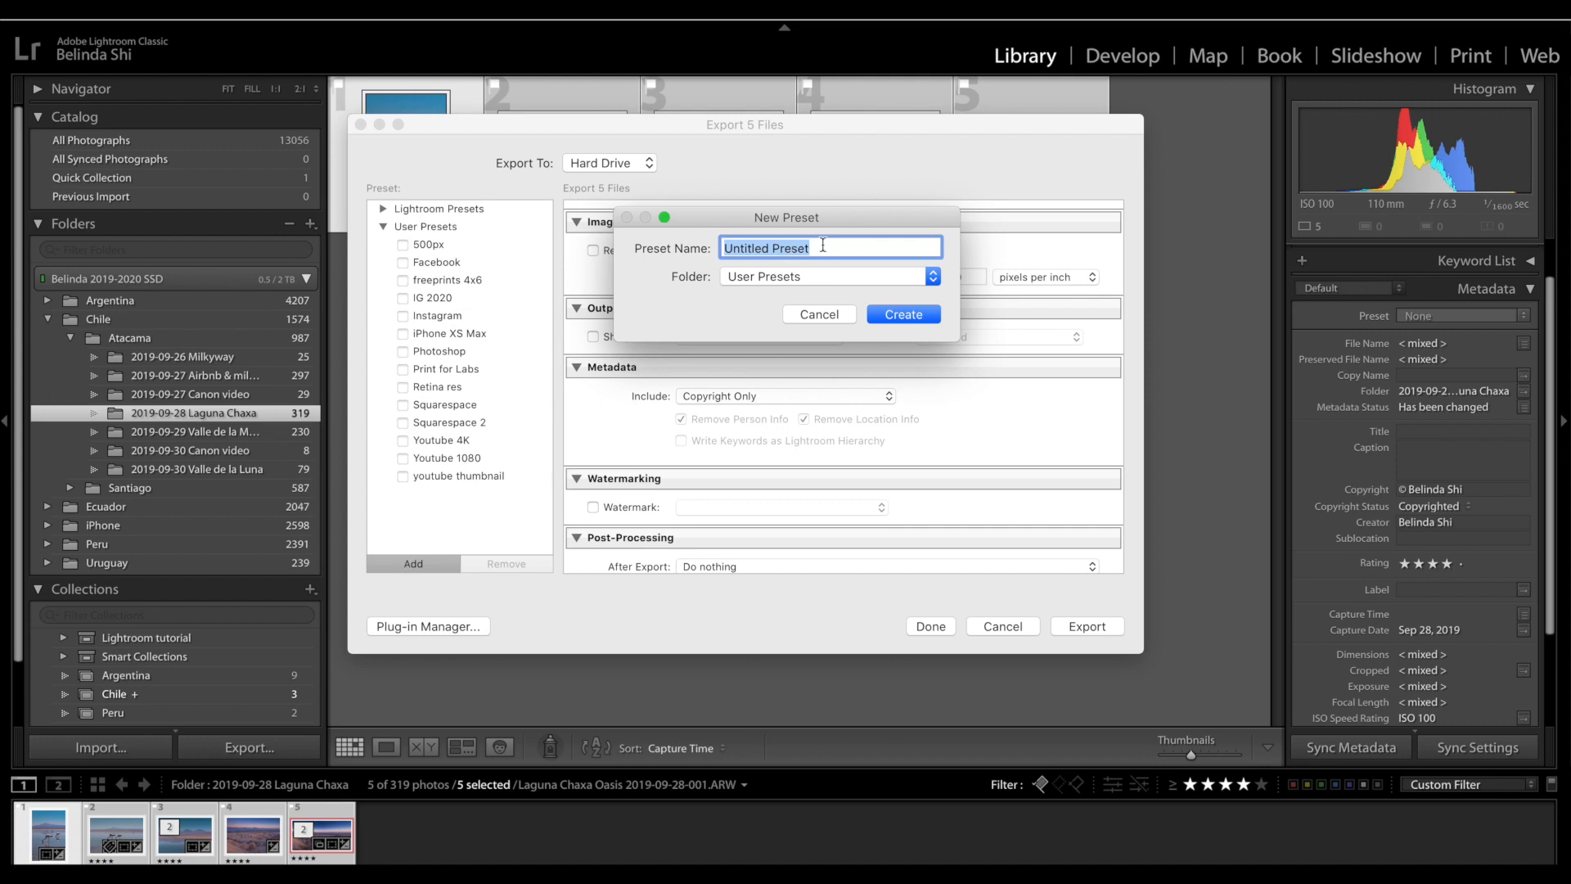
{"action": "type", "text": "Printing labs 2020"}
{"action": "left_click", "coordinate": [938, 314]}
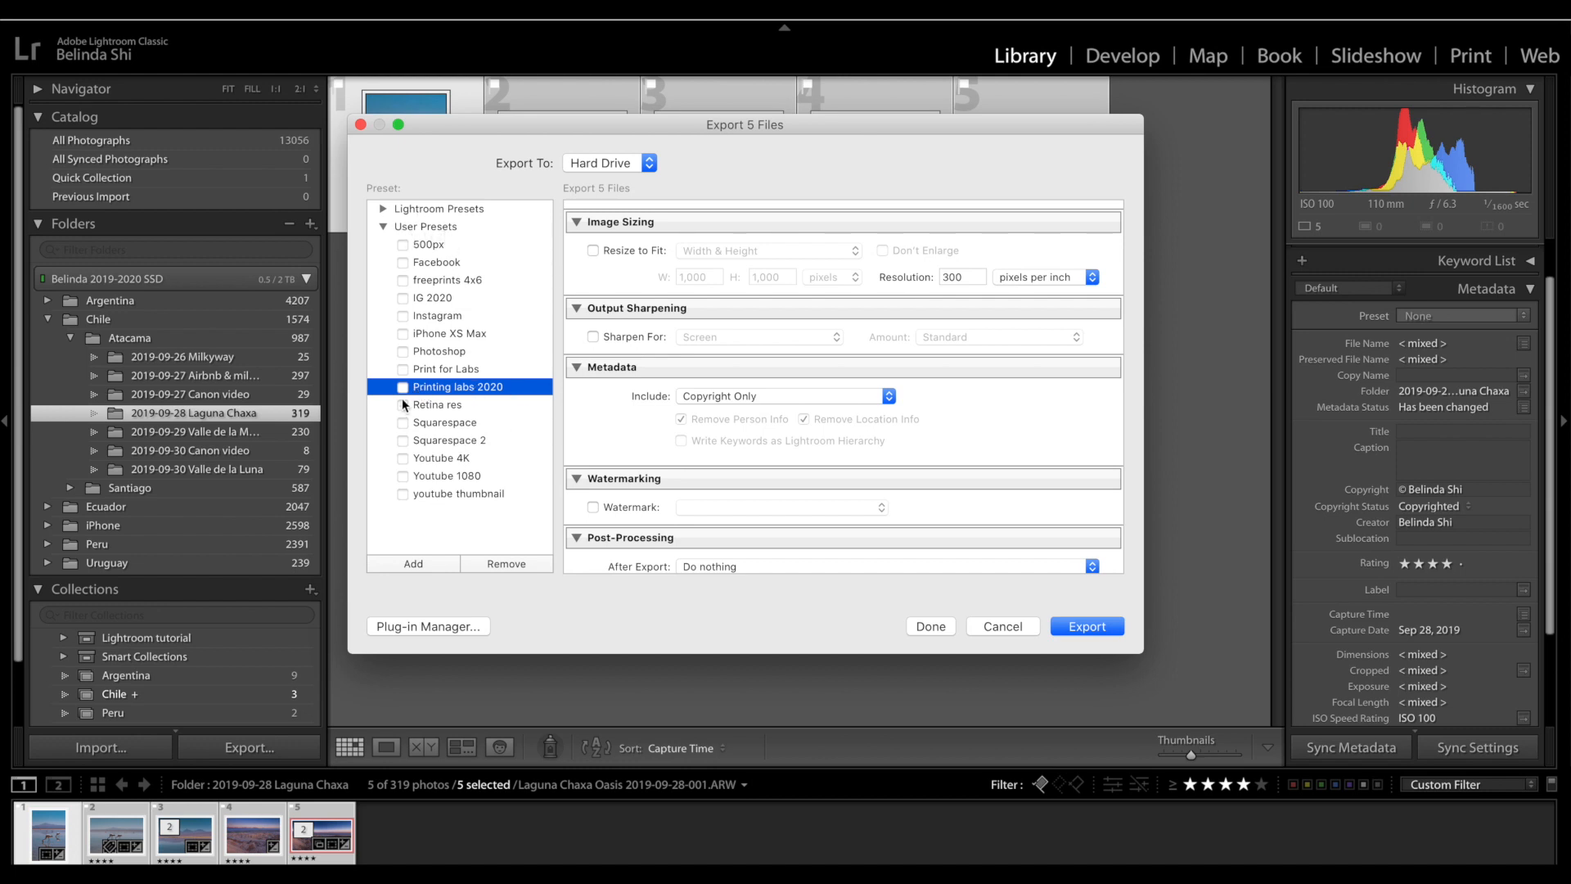
Review all settings of the Printing labs 2020 preset, from export location to post-processing.
{"action": "scroll", "coordinate": [734, 372], "scroll_direction": "up", "scroll_amount": 1}
{"action": "scroll", "coordinate": [734, 372], "scroll_direction": "up", "scroll_amount": 10}
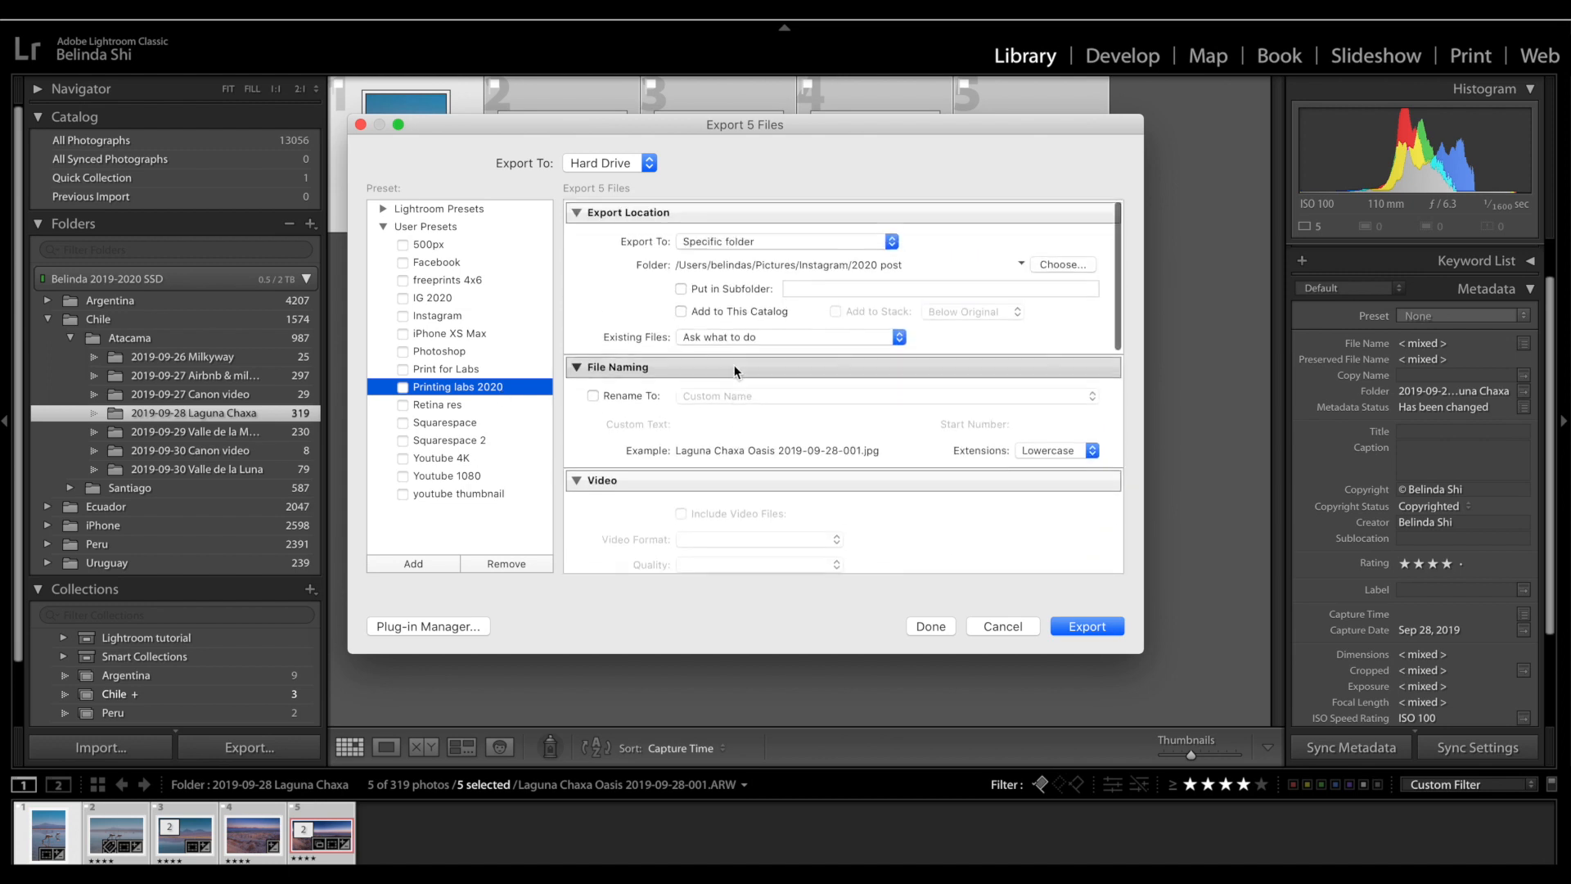
{"action": "scroll", "coordinate": [734, 372], "scroll_direction": "down", "scroll_amount": 3}
{"action": "scroll", "coordinate": [734, 372], "scroll_direction": "down", "scroll_amount": 8}
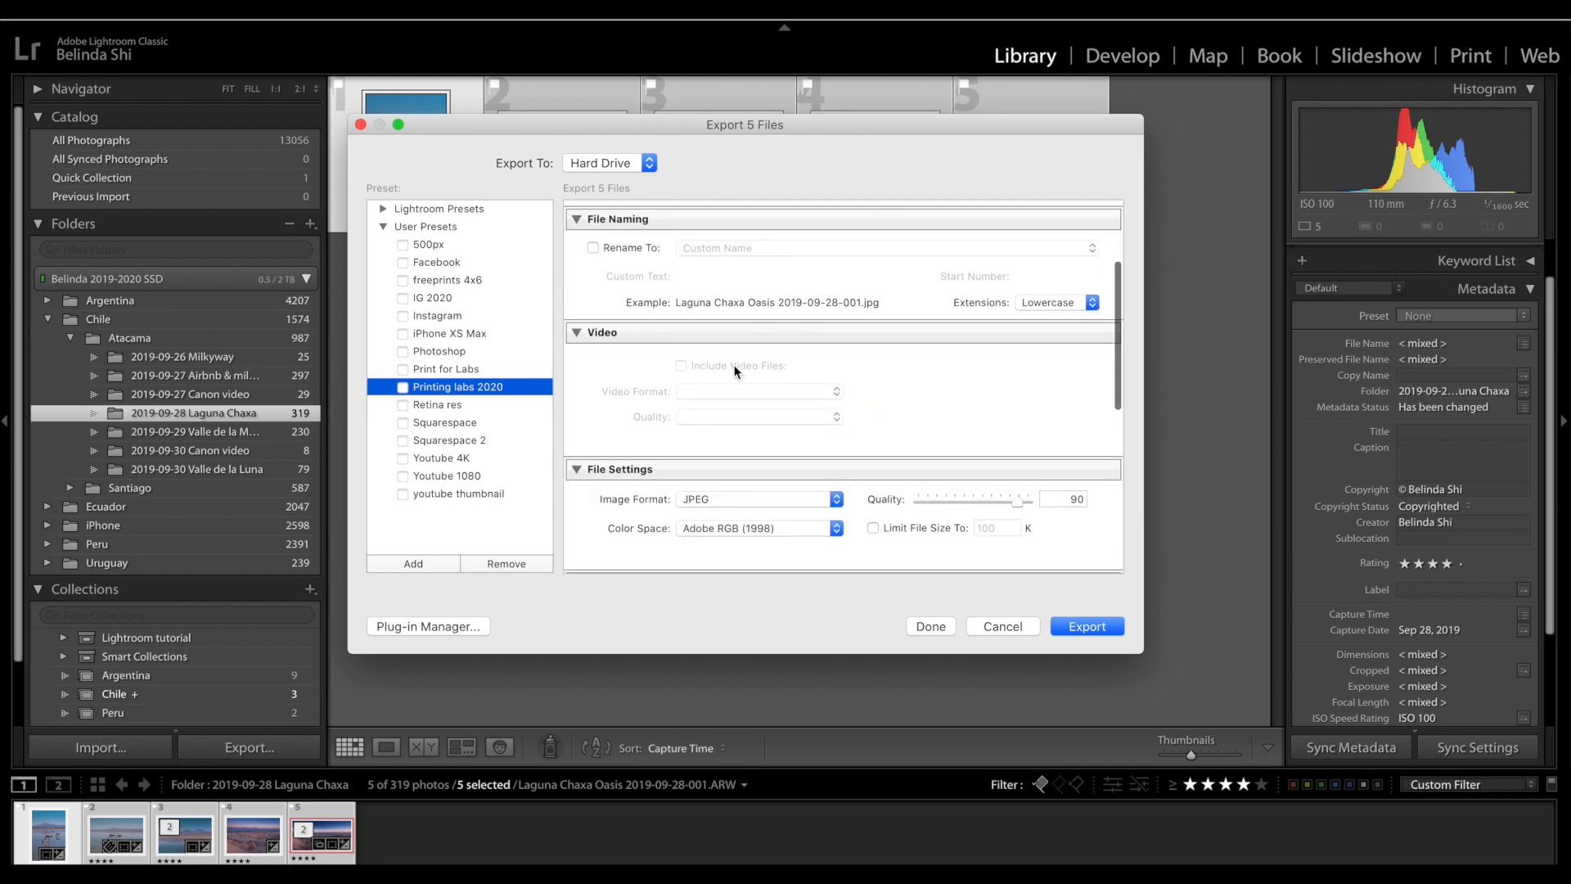
{"action": "scroll", "coordinate": [735, 372], "scroll_direction": "down", "scroll_amount": 1}
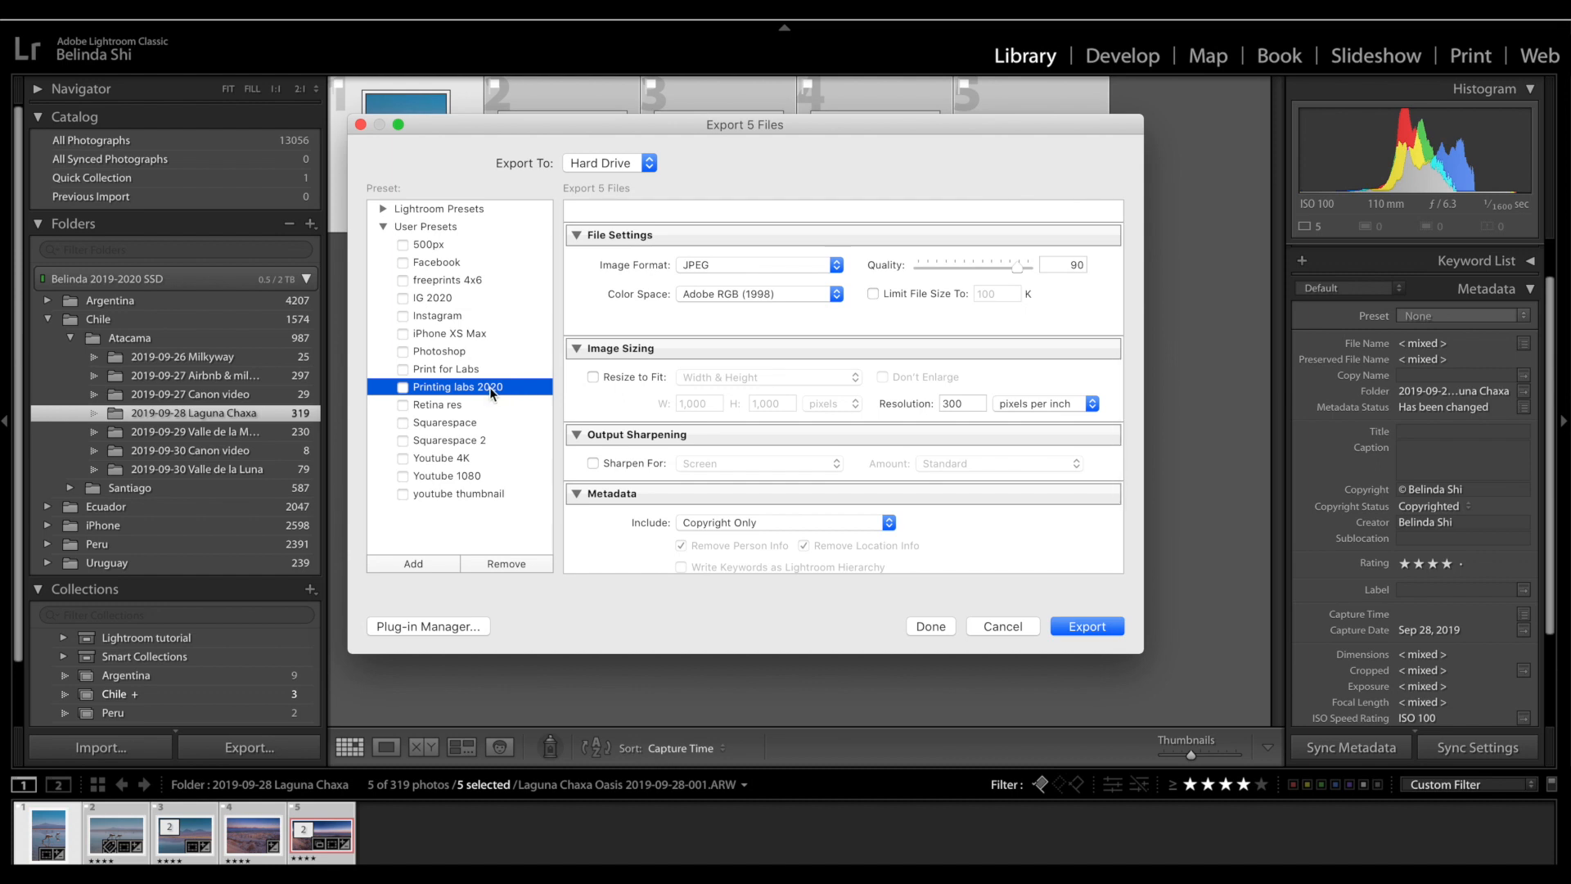
{"action": "scroll", "coordinate": [802, 425], "scroll_direction": "down", "scroll_amount": 5}
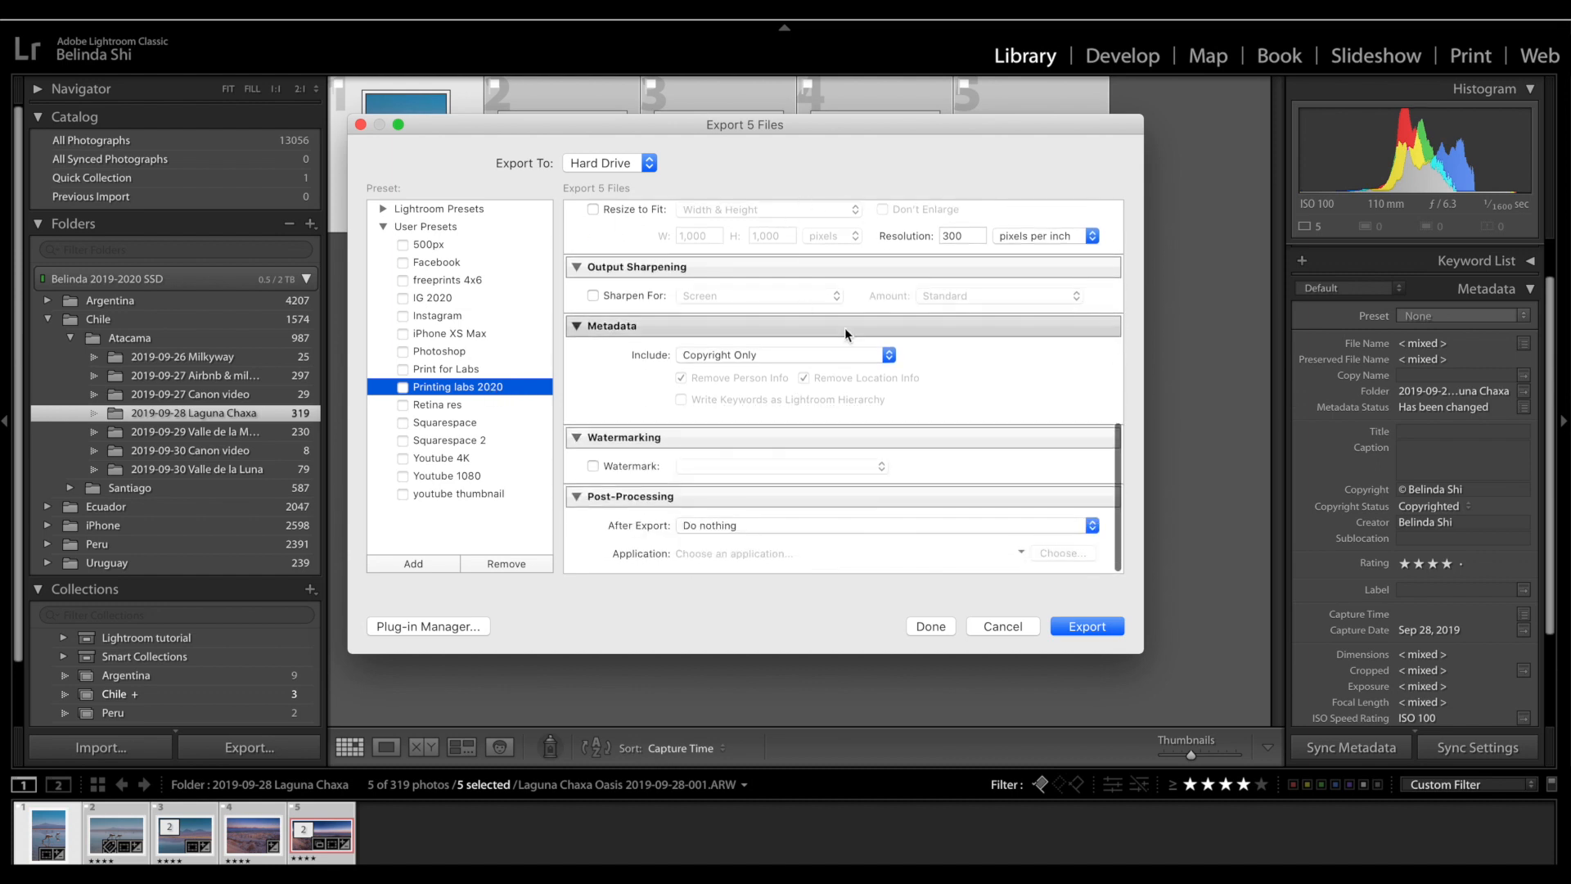
{"action": "scroll", "coordinate": [843, 448], "scroll_direction": "up", "scroll_amount": 6}
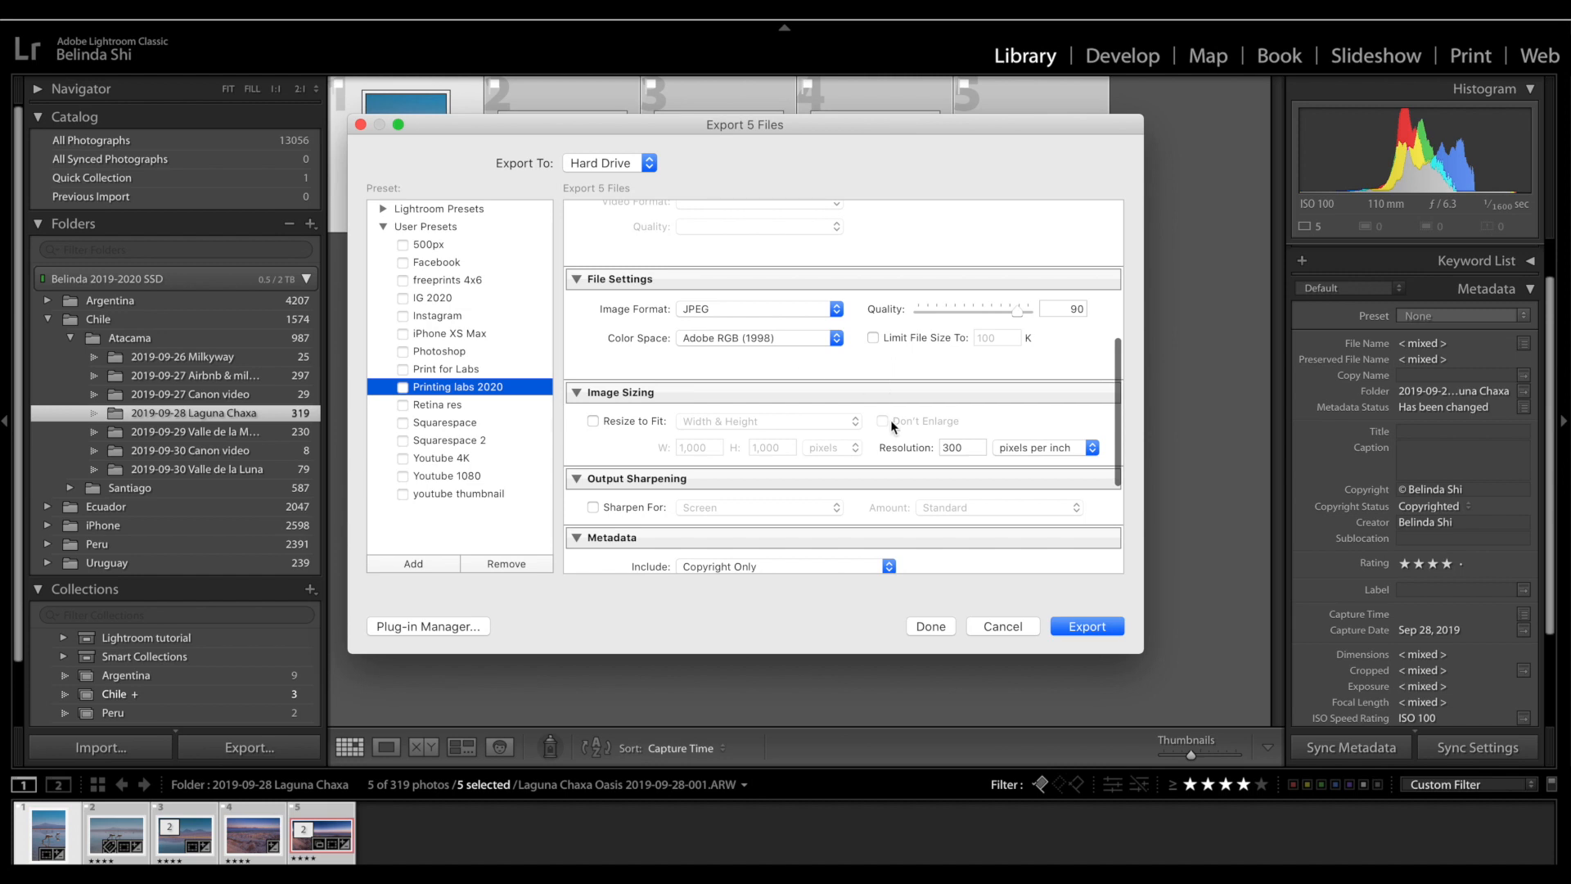
{"action": "scroll", "coordinate": [813, 520], "scroll_direction": "up", "scroll_amount": 5}
{"action": "scroll", "coordinate": [814, 524], "scroll_direction": "up", "scroll_amount": 4}
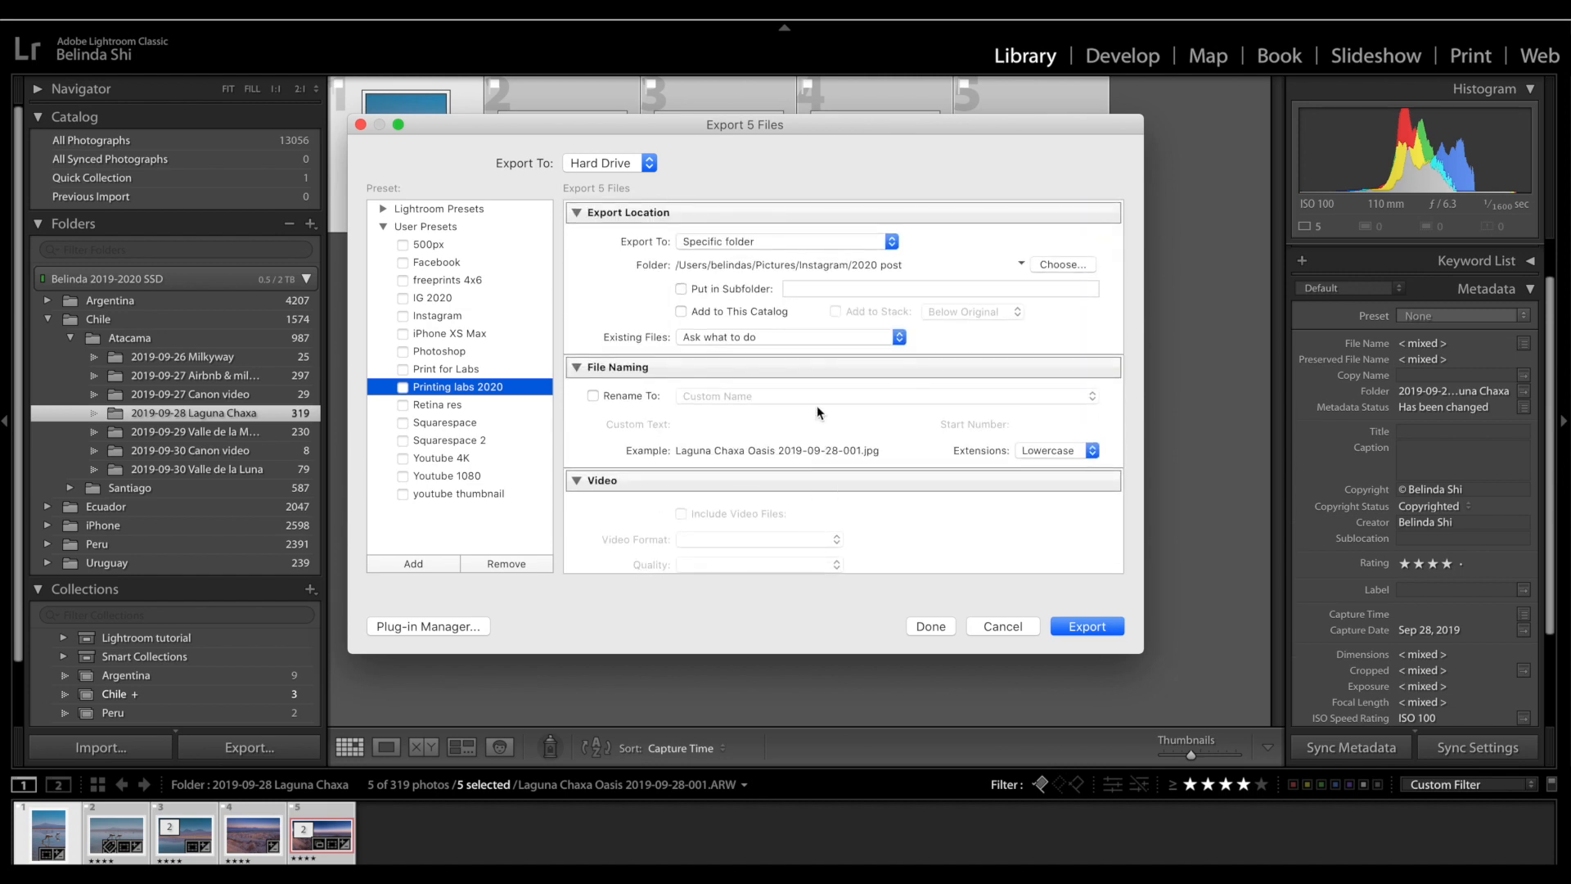
Load the Instagram export preset and review its file settings and image sizing.
{"action": "left_click", "coordinate": [437, 319]}
{"action": "scroll", "coordinate": [793, 434], "scroll_direction": "down", "scroll_amount": 10}
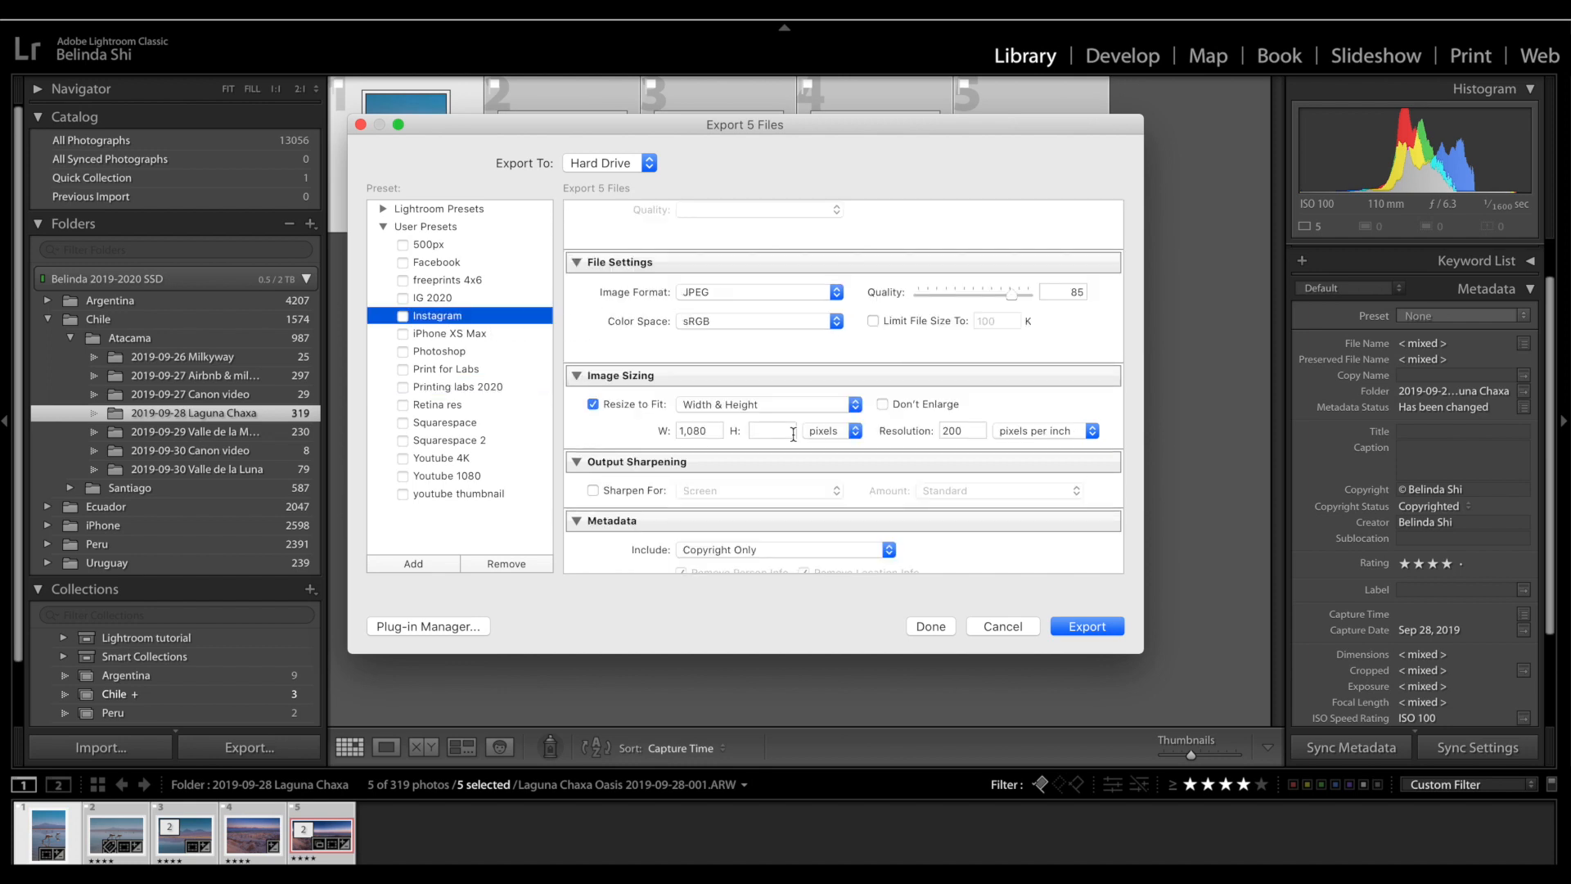
{"action": "scroll", "coordinate": [793, 433], "scroll_direction": "down", "scroll_amount": 1}
{"action": "scroll", "coordinate": [793, 434], "scroll_direction": "up", "scroll_amount": 6}
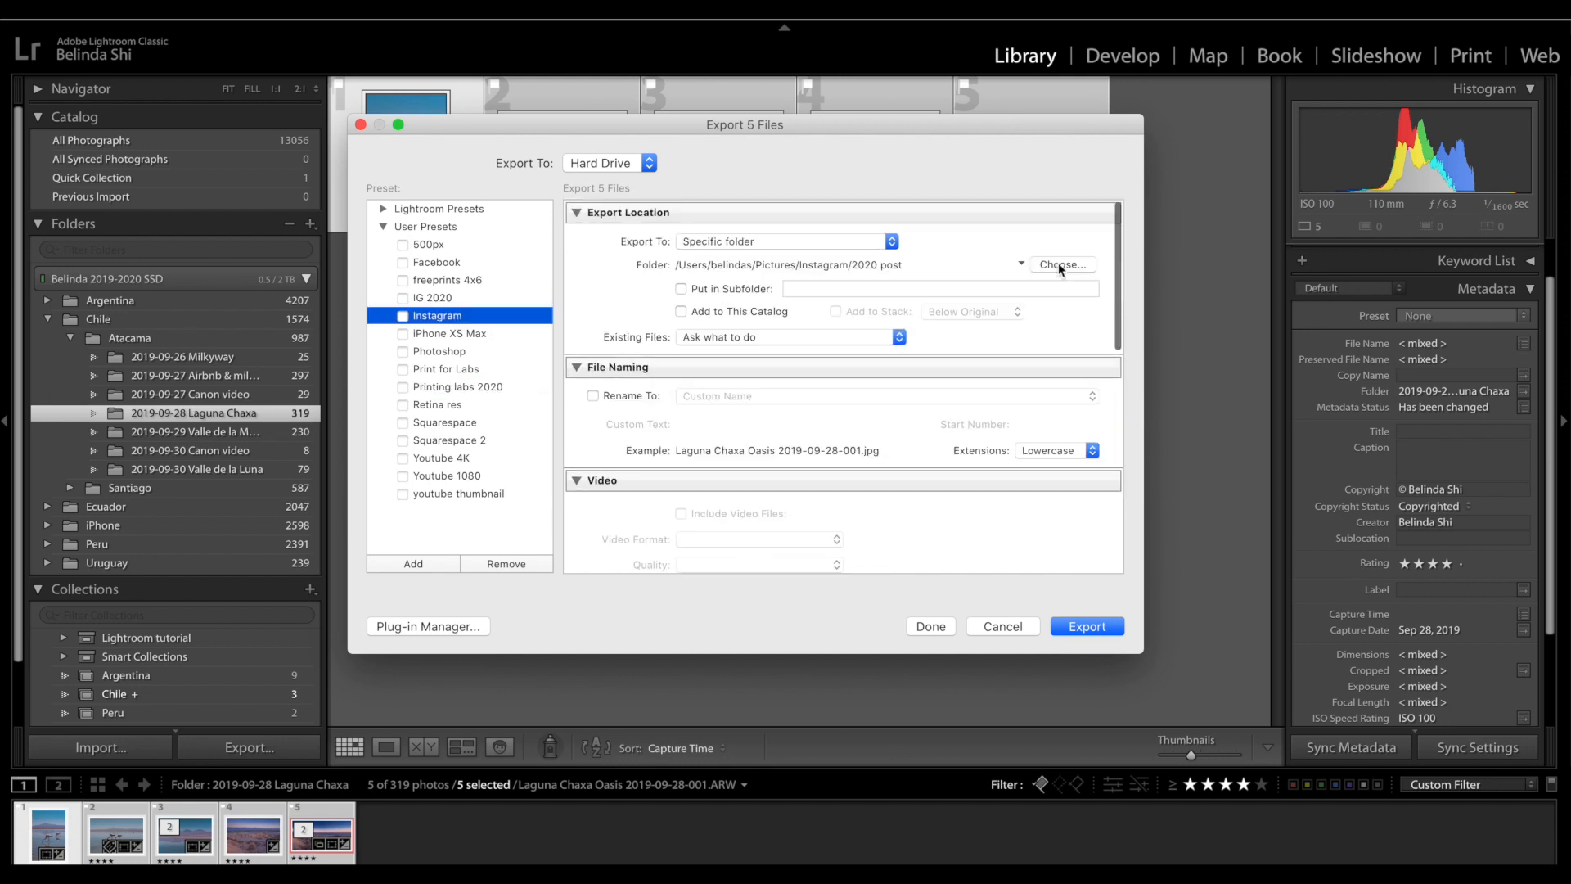
Set the export location to the "Atacama desert" folder on the Desktop and export the five photos.
{"action": "left_click", "coordinate": [1058, 262]}
{"action": "scroll", "coordinate": [451, 307], "scroll_direction": "down", "scroll_amount": 5}
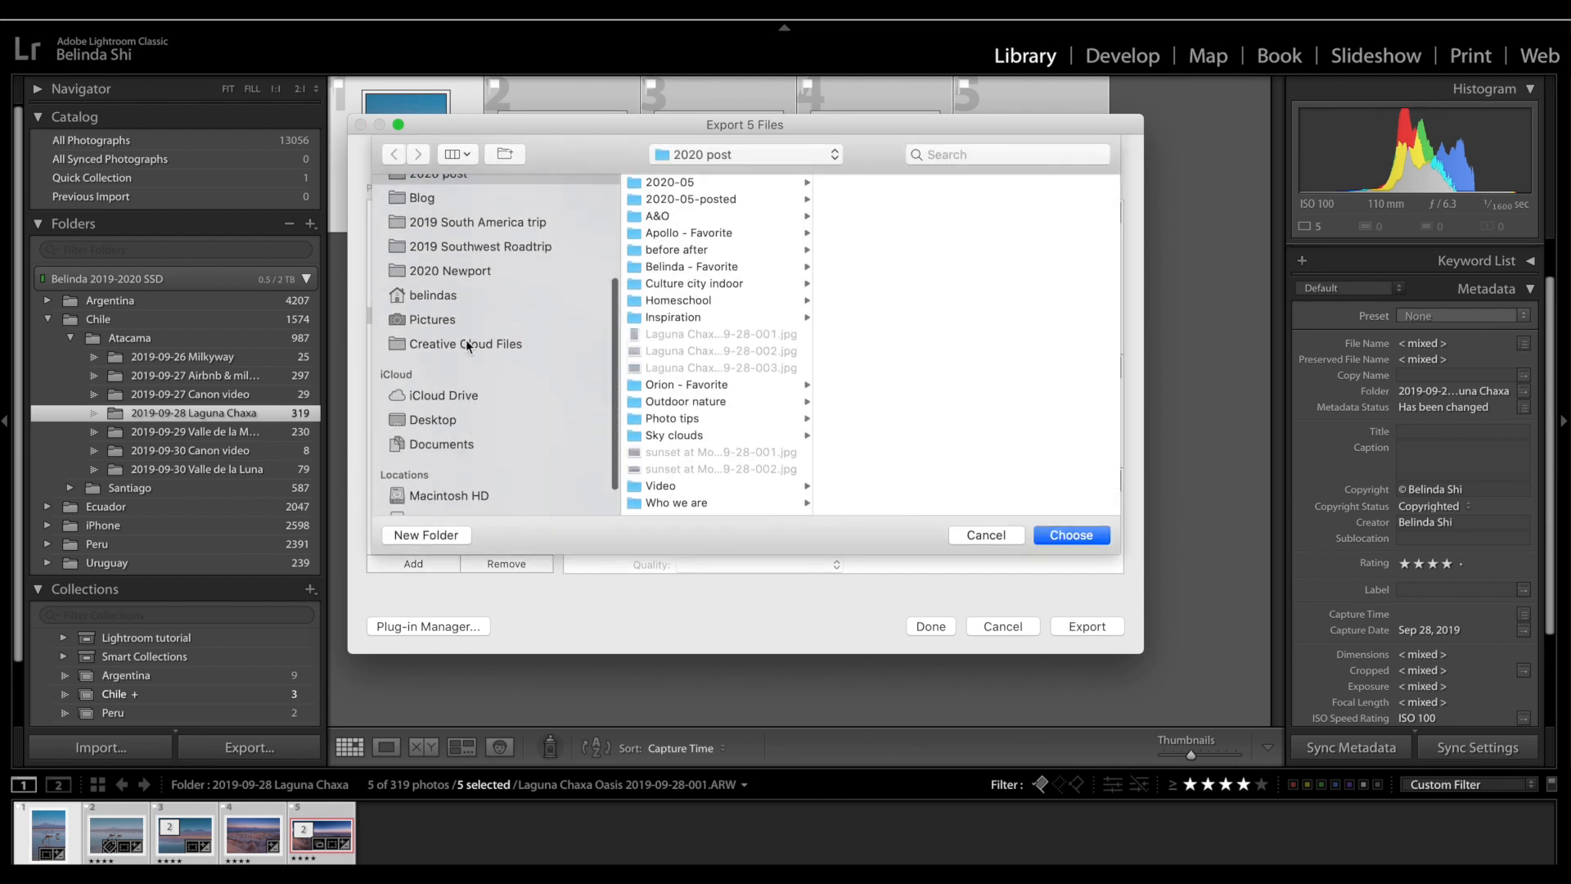
{"action": "left_click", "coordinate": [433, 419]}
{"action": "left_click", "coordinate": [737, 181]}
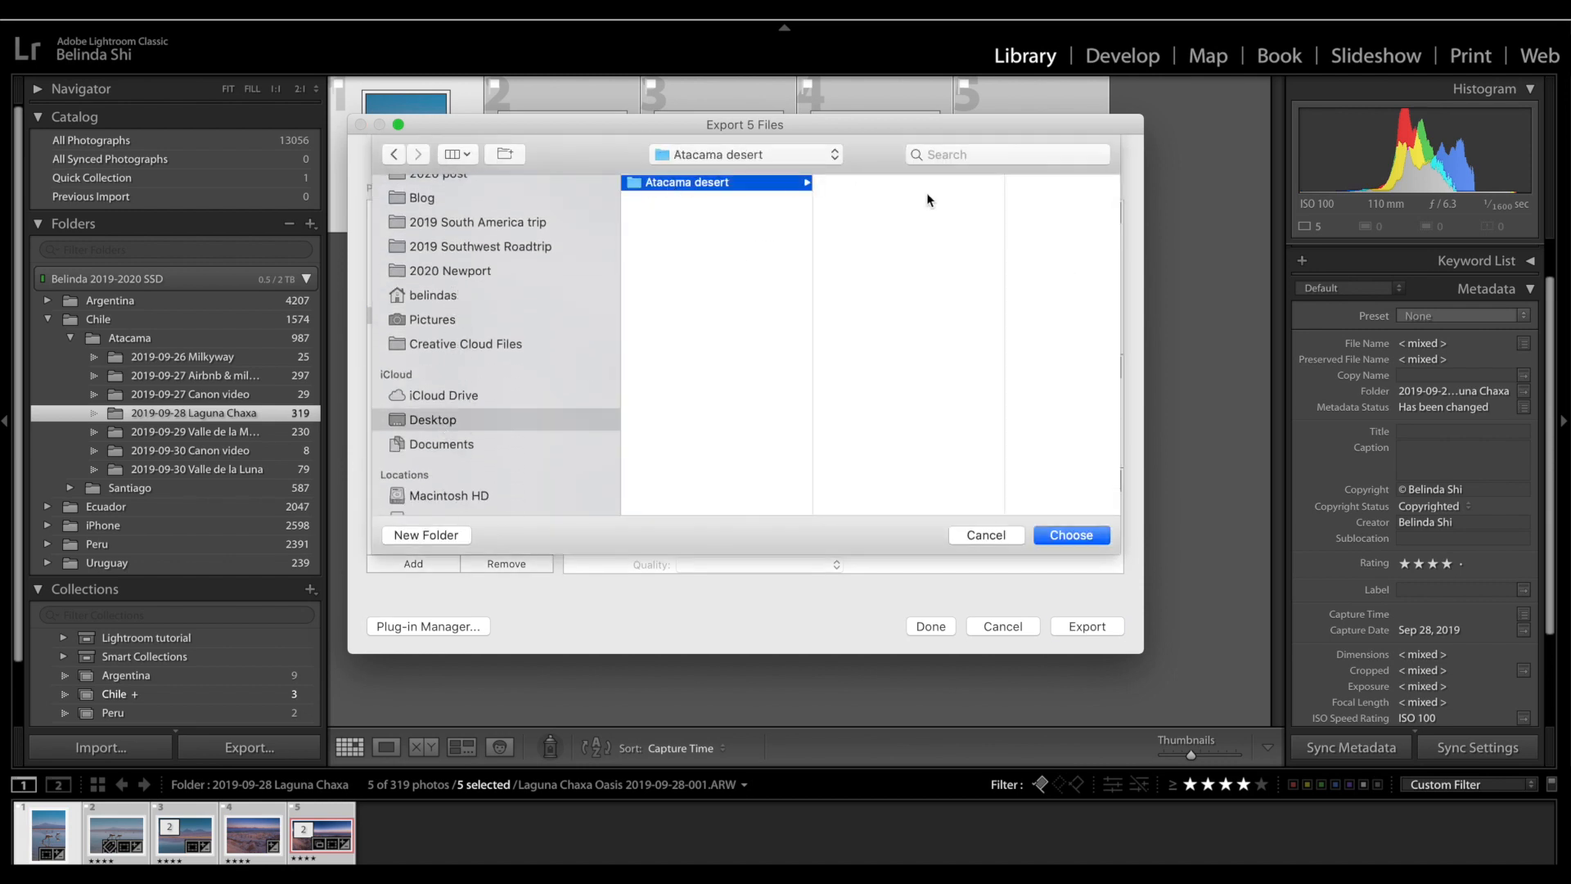
{"action": "left_click", "coordinate": [1084, 542]}
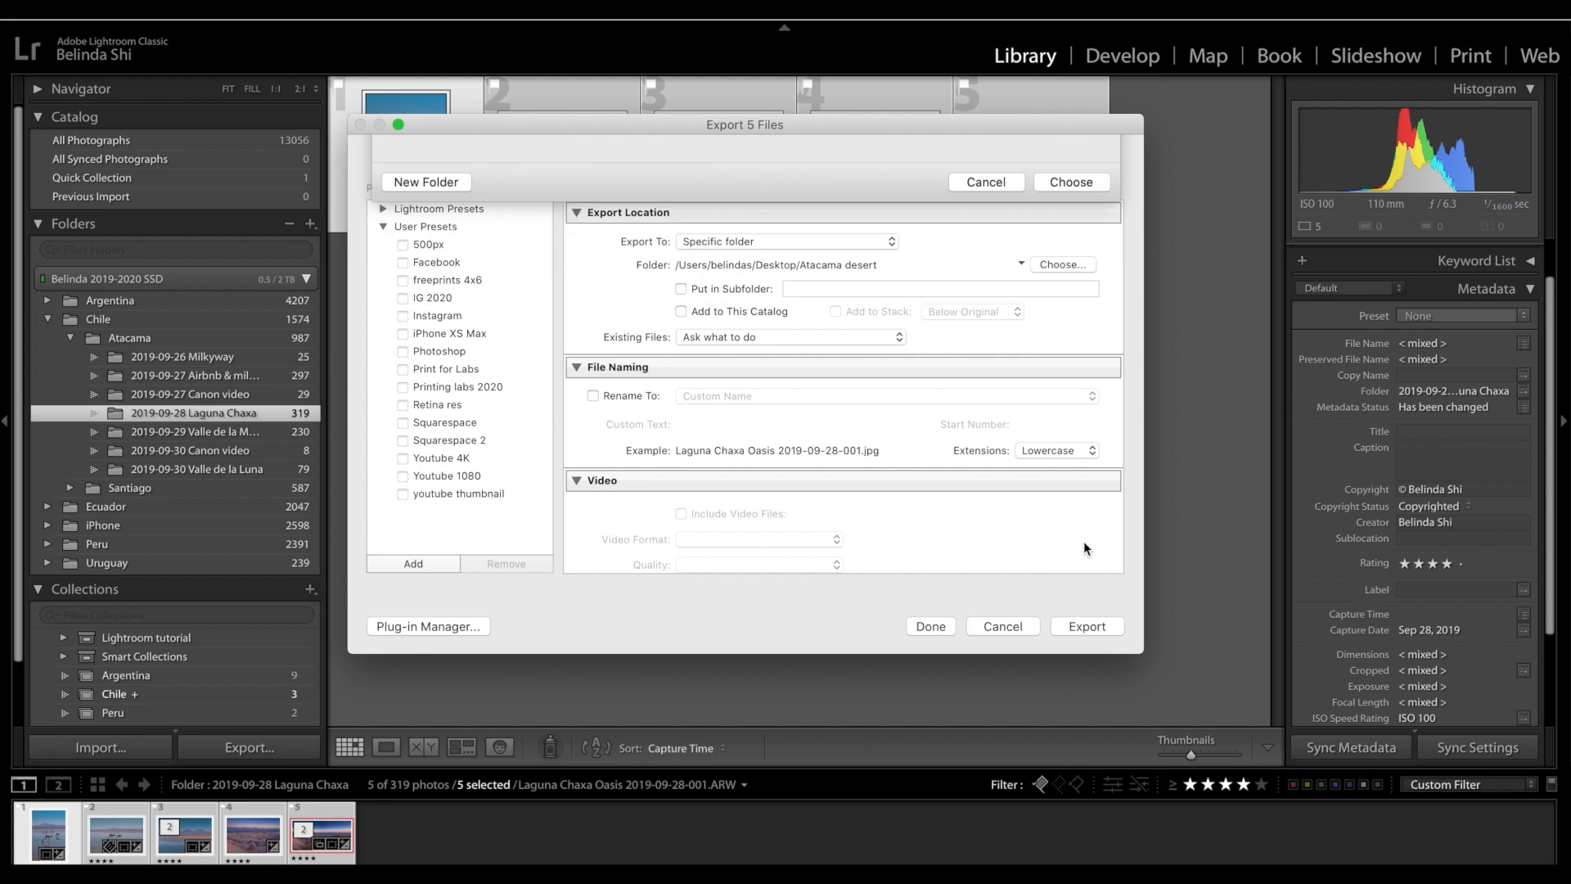
{"action": "left_click", "coordinate": [1083, 627]}
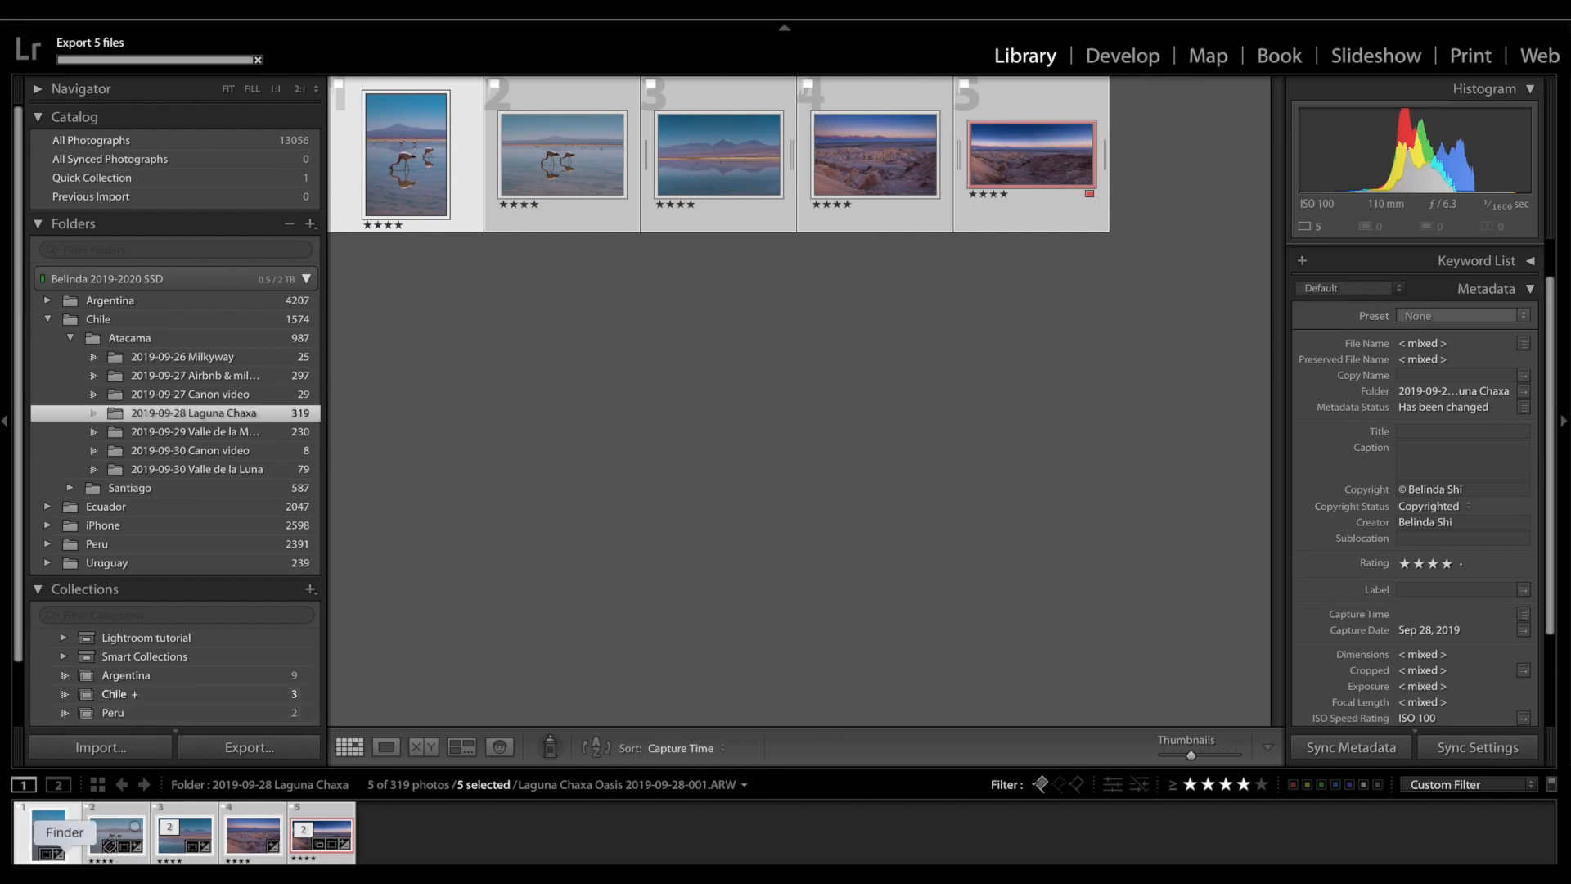
Switch to Finder and open the "Atacama desert" folder on the Desktop to view the exported files.
{"action": "scroll", "coordinate": [489, 616], "scroll_direction": "down", "scroll_amount": 5}
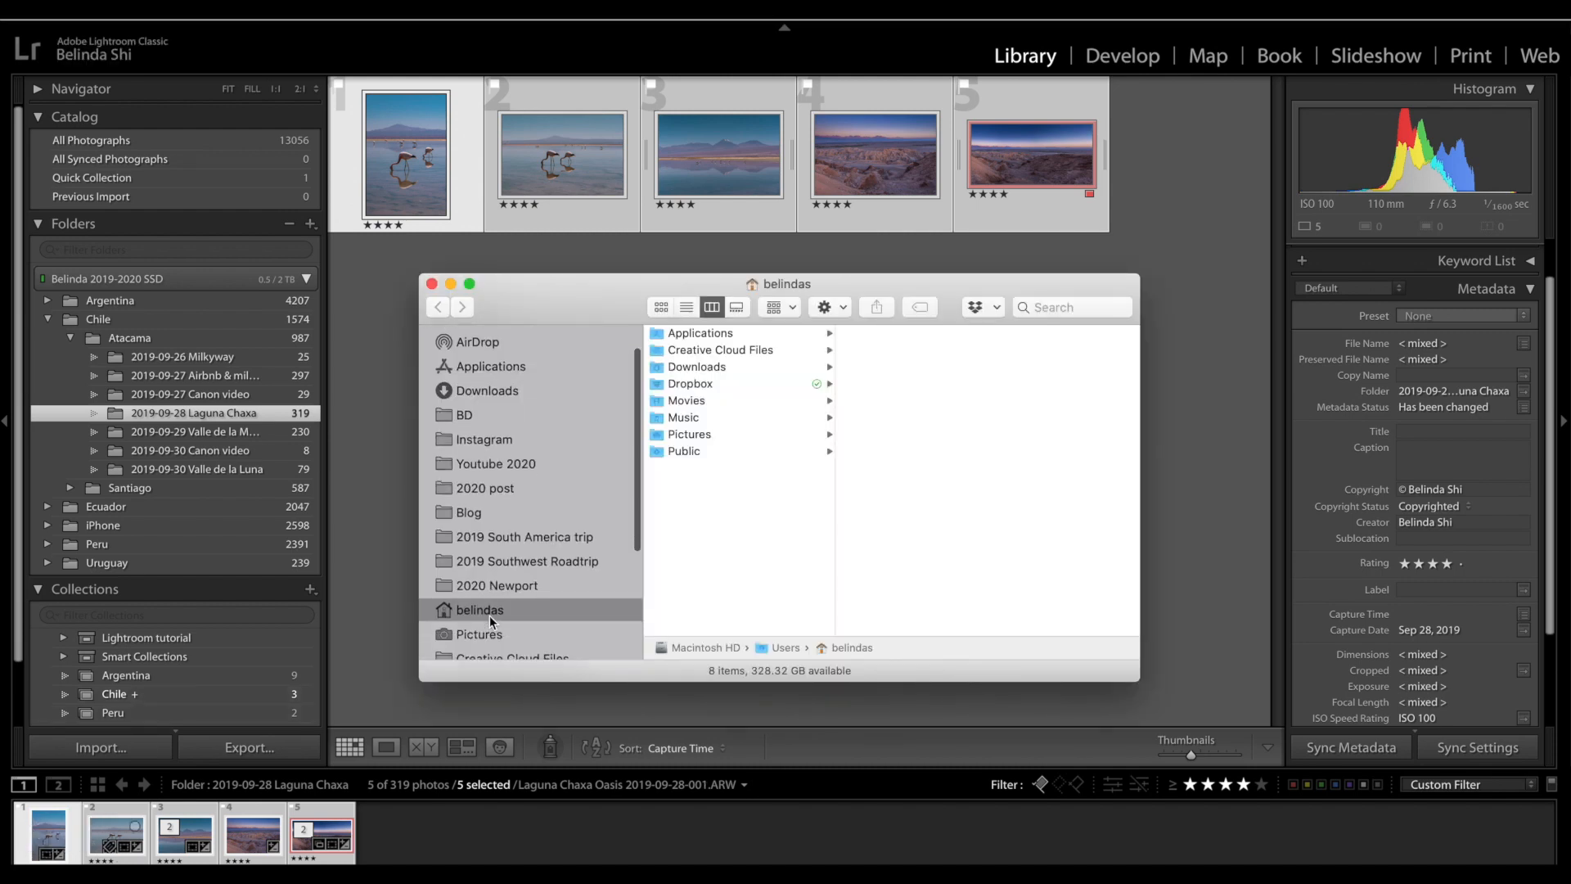
{"action": "scroll", "coordinate": [494, 523], "scroll_direction": "down", "scroll_amount": 2}
{"action": "left_click", "coordinate": [498, 525]}
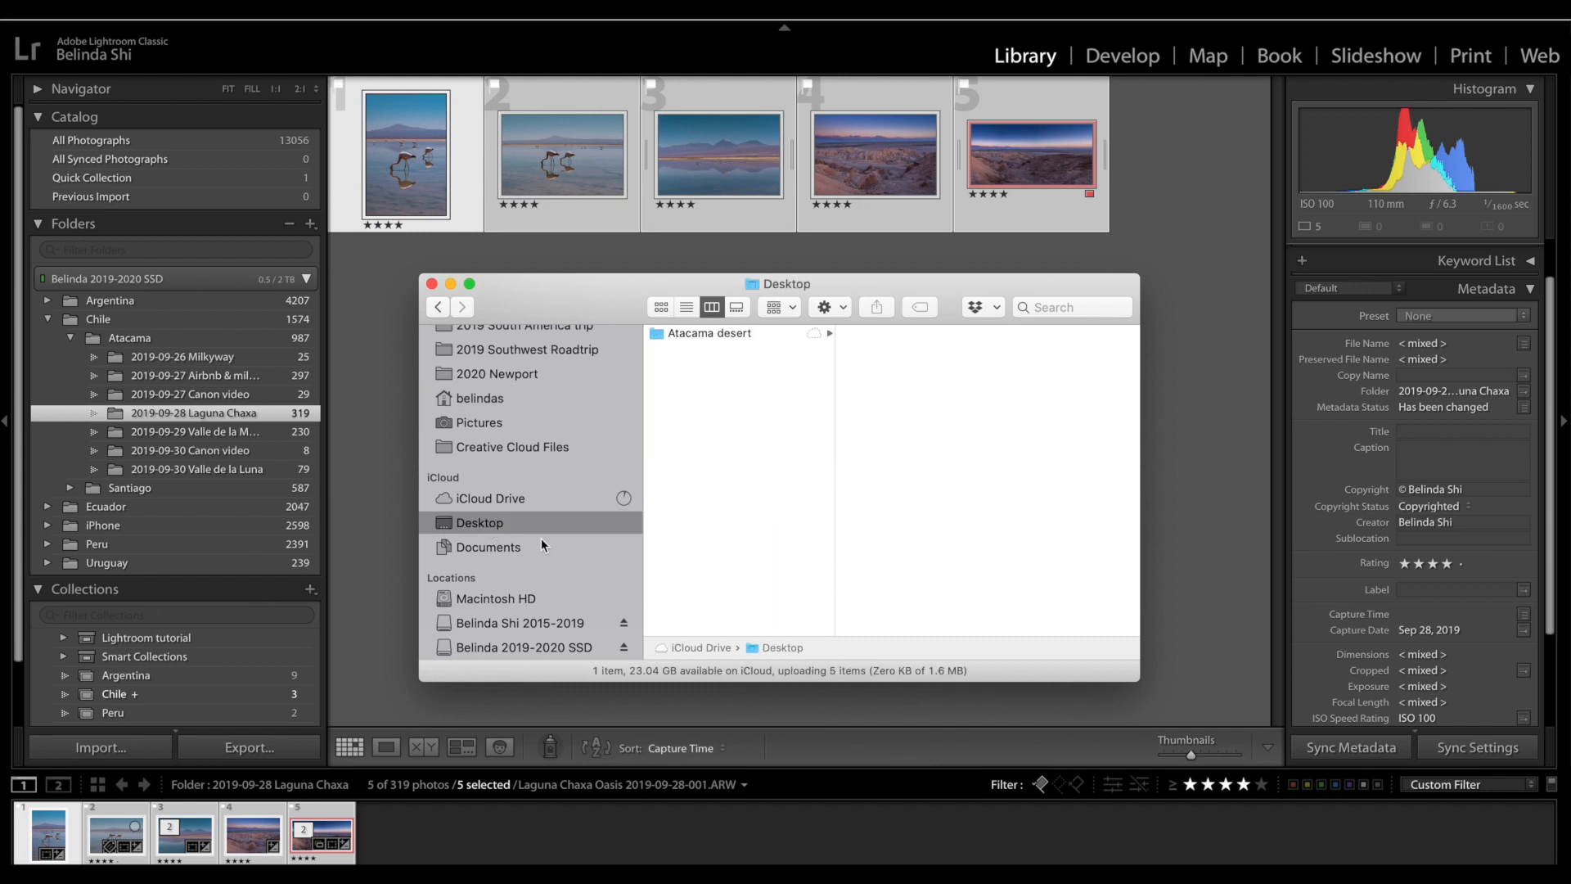
{"action": "left_click", "coordinate": [749, 336]}
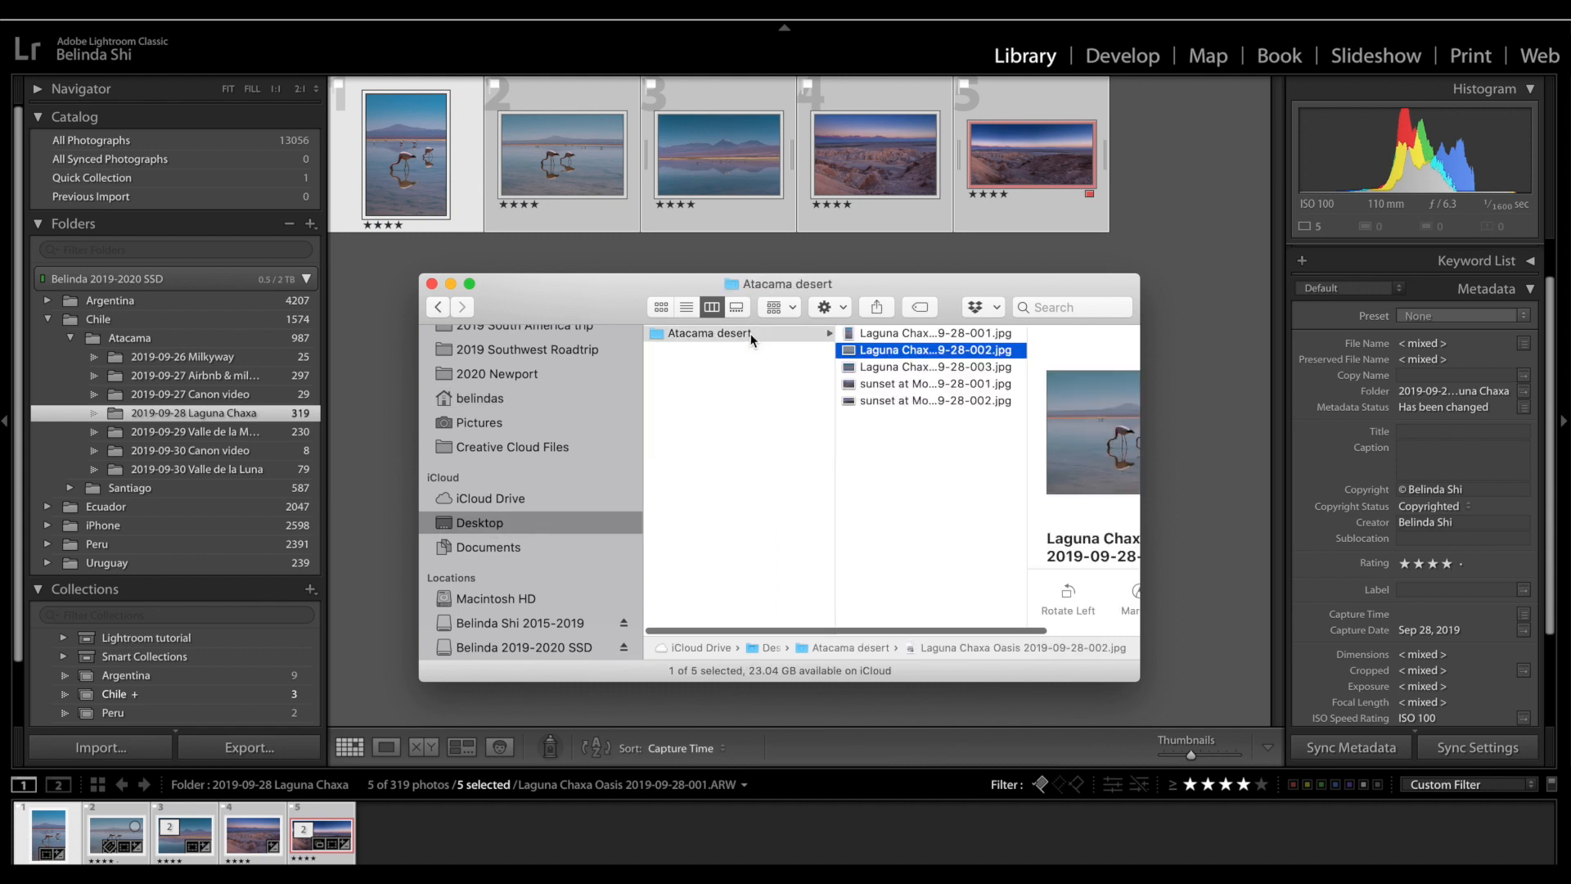
{"action": "left_click", "coordinate": [724, 336]}
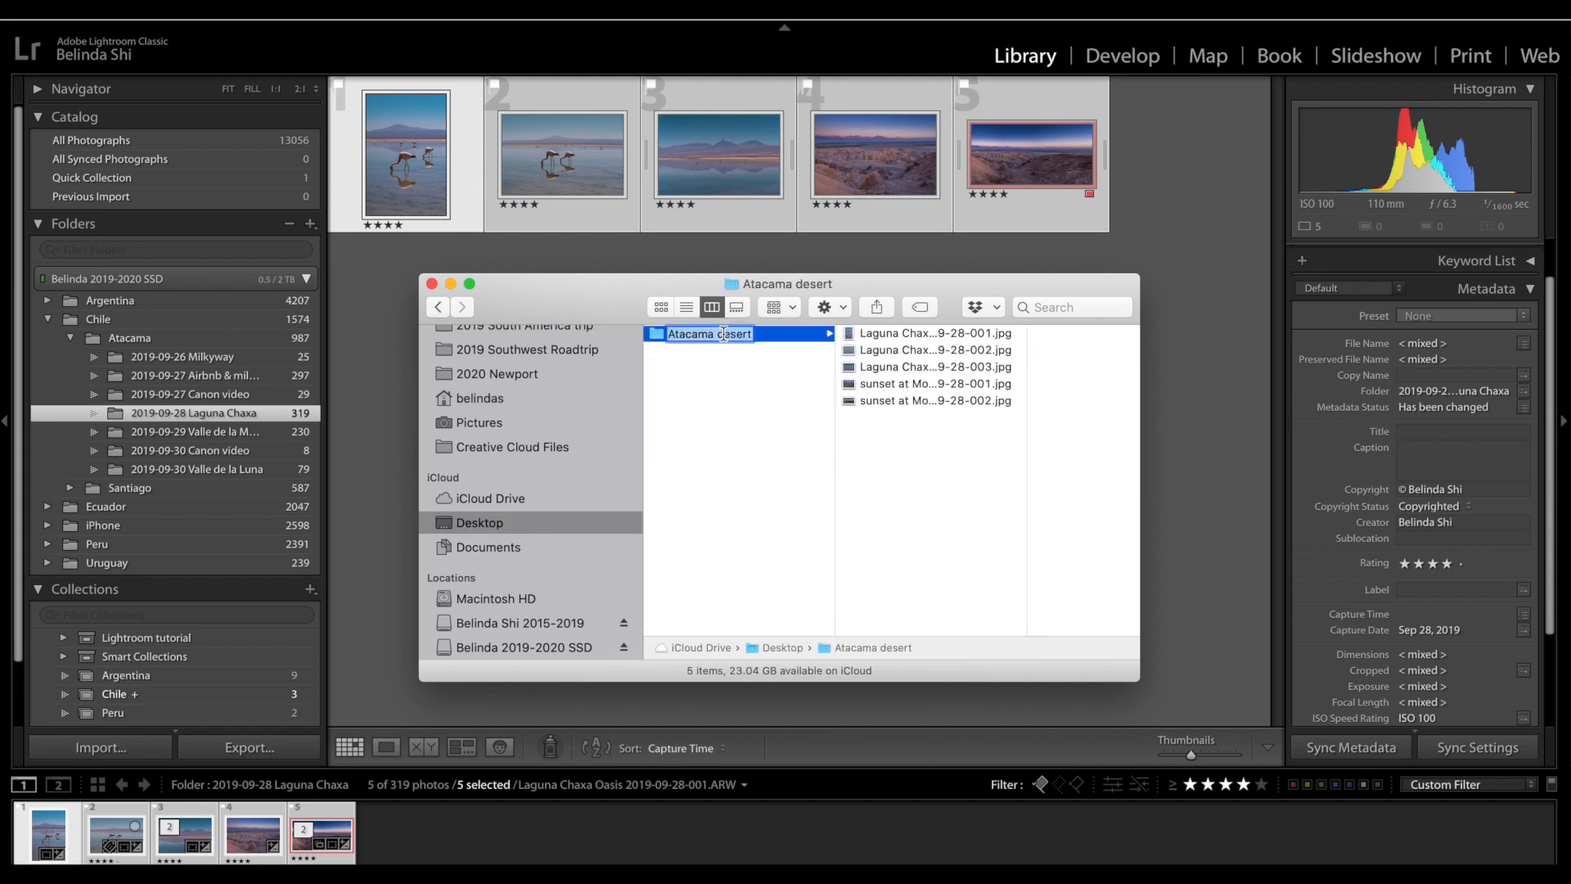
{"action": "left_click", "coordinate": [885, 416]}
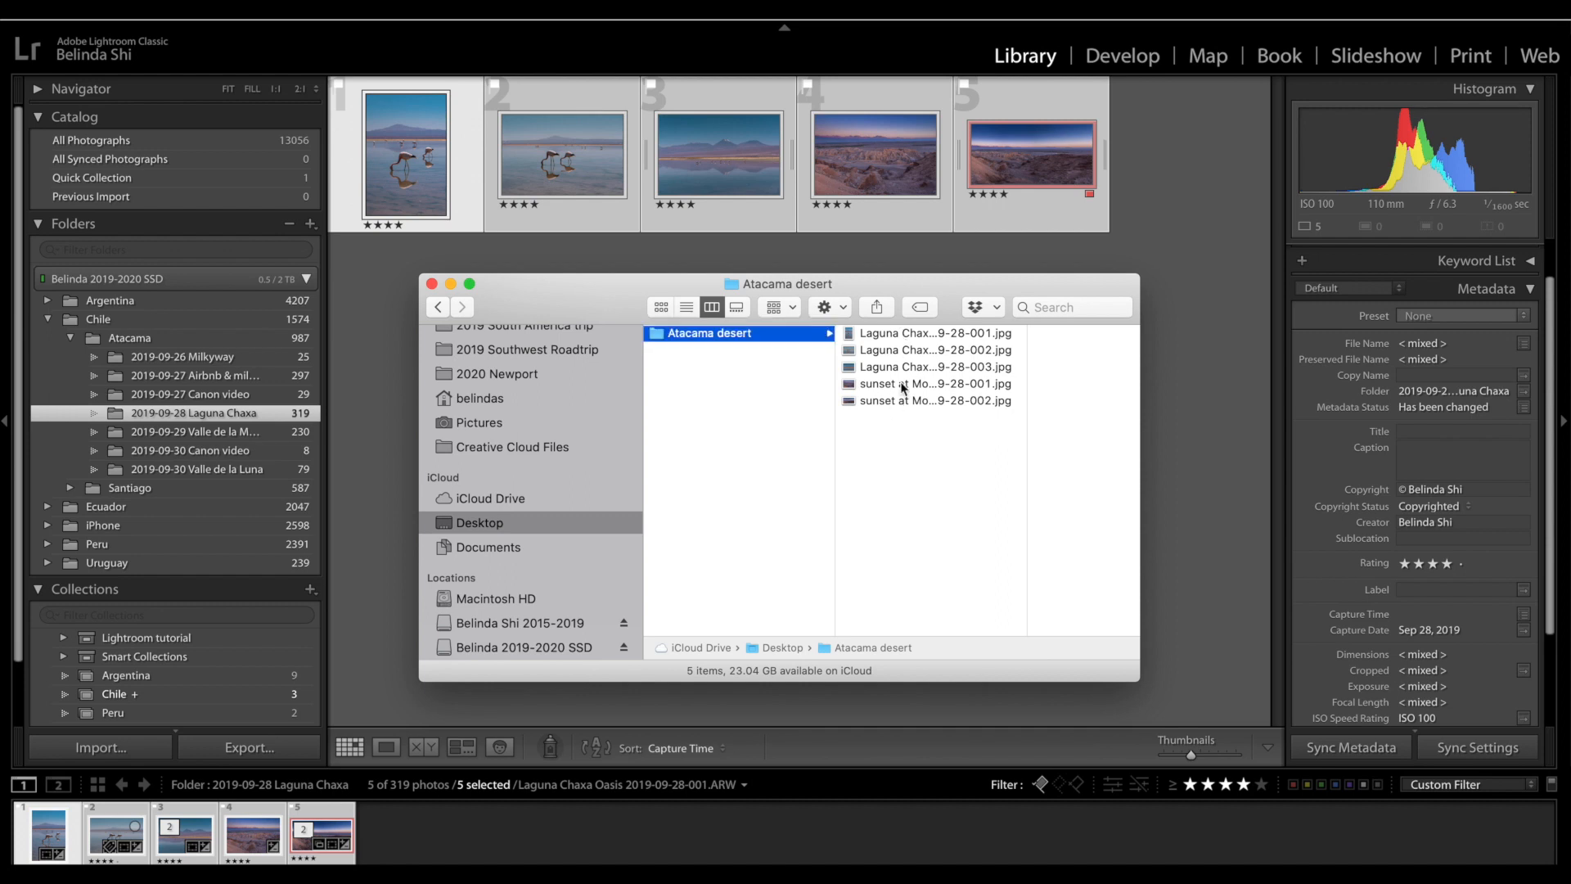
Preview the exported JPGs one by one, widening the column to read their full file names, and return to Lightroom Classic.
{"action": "left_click", "coordinate": [896, 335]}
{"action": "key", "text": "Down"}
{"action": "key", "text": "Down"}
{"action": "key", "text": "Down"}
{"action": "key", "text": "Down"}
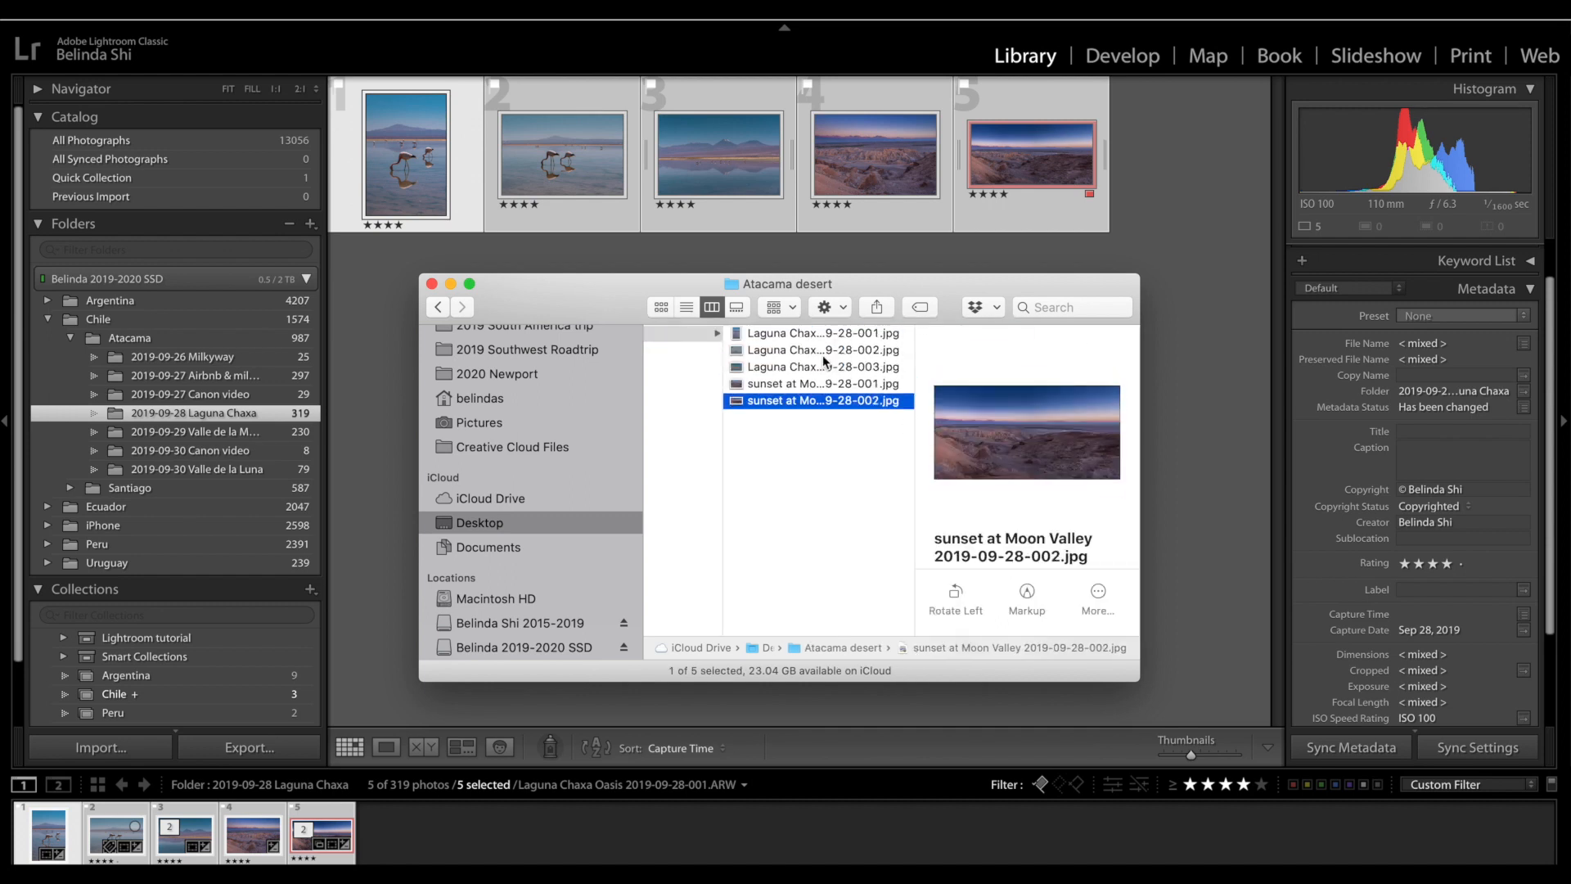
{"action": "left_click_drag", "start_coordinate": [917, 382], "coordinate": [1035, 385]}
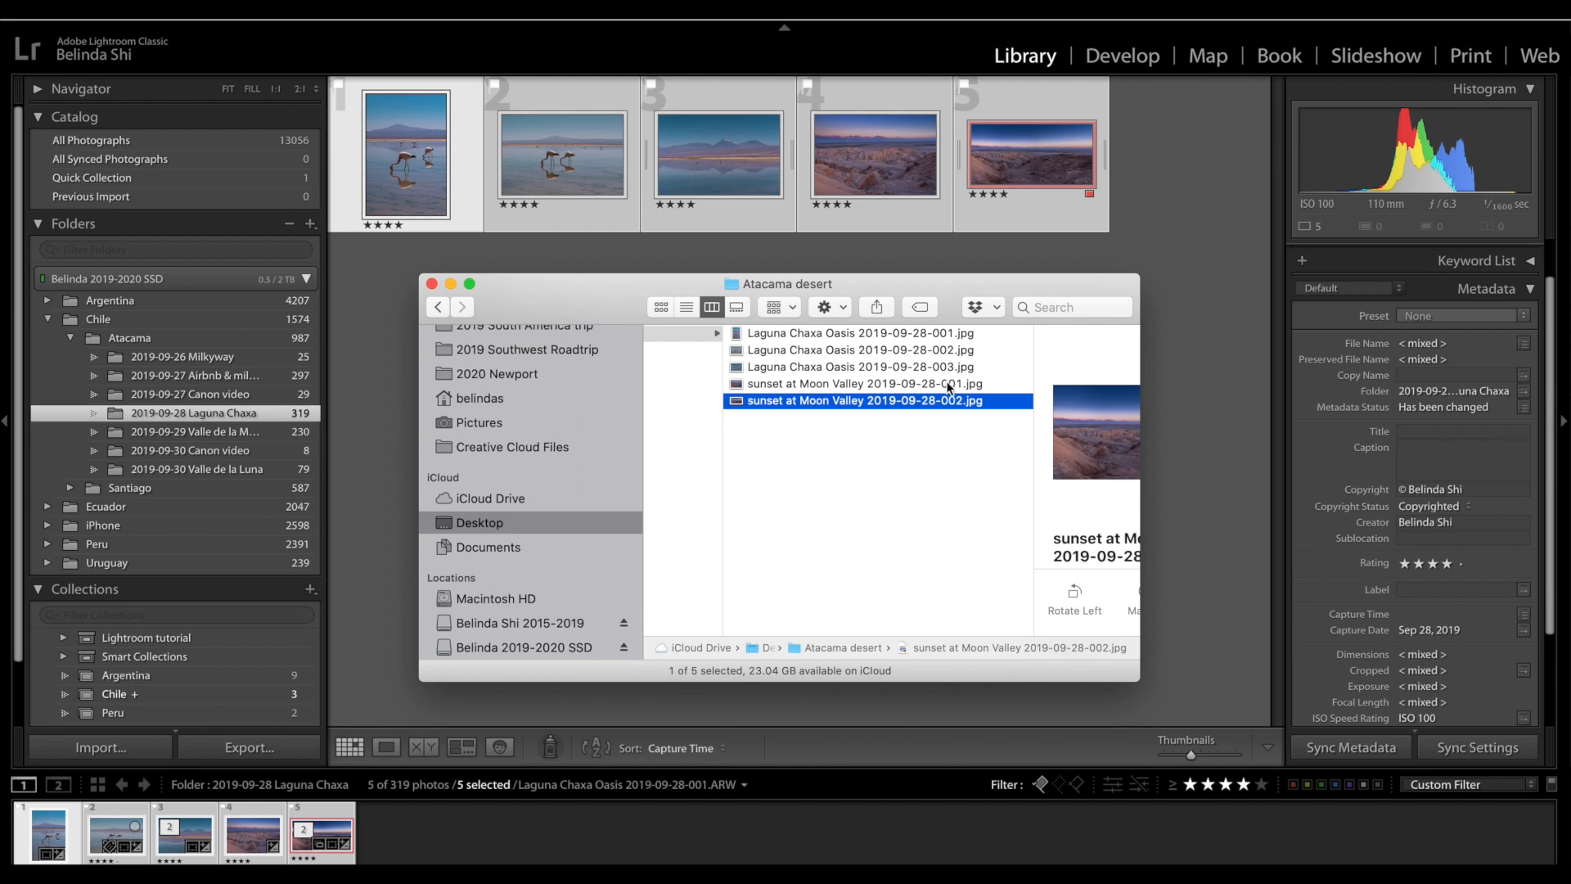
{"action": "left_click", "coordinate": [371, 679]}
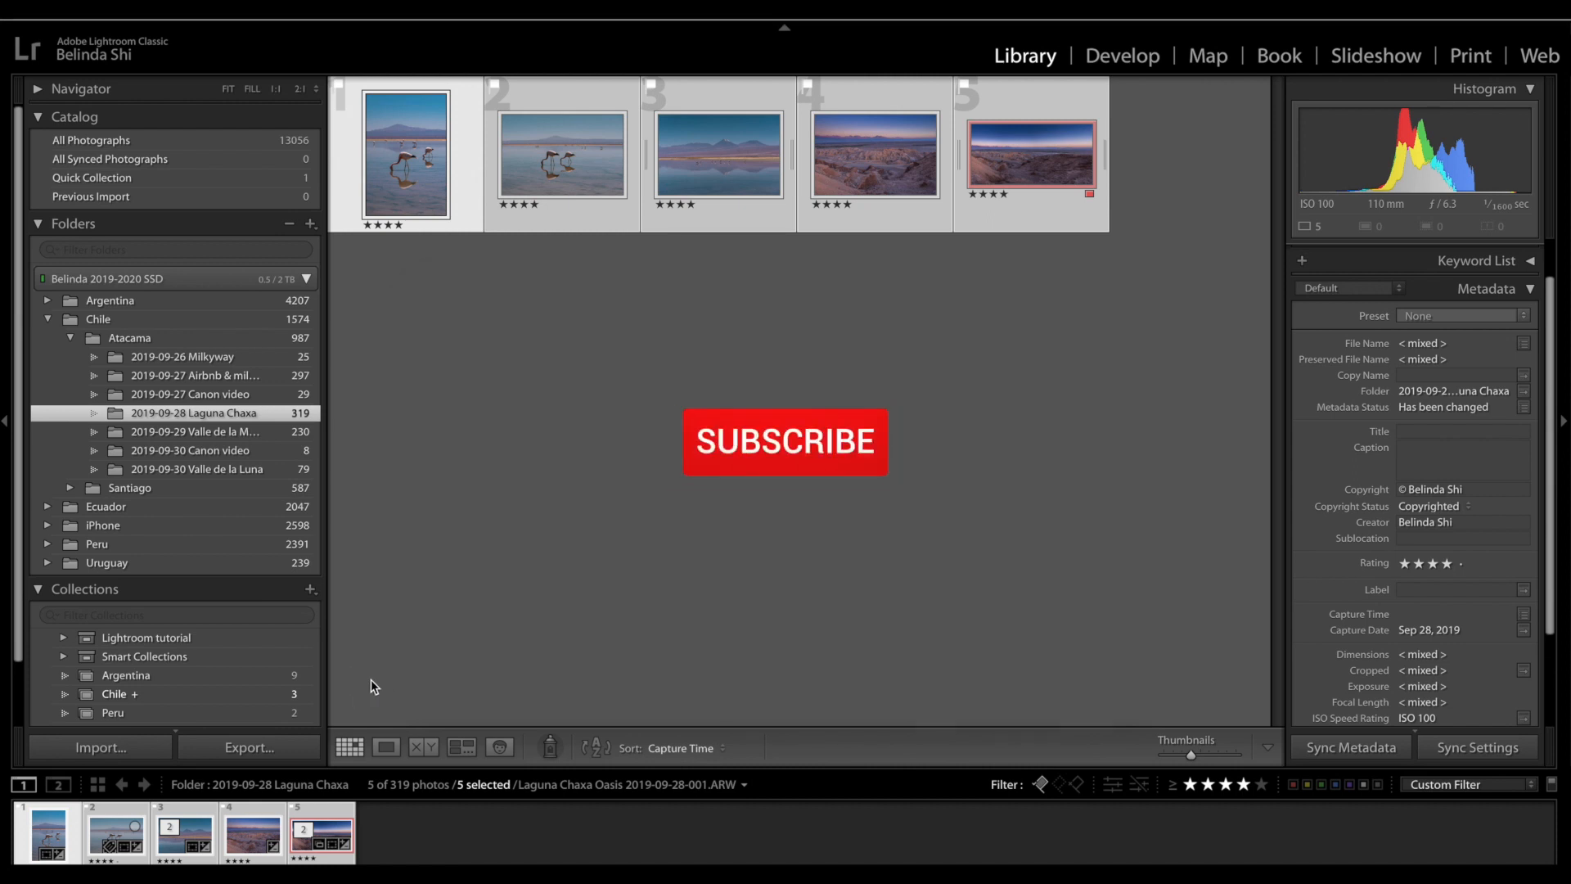